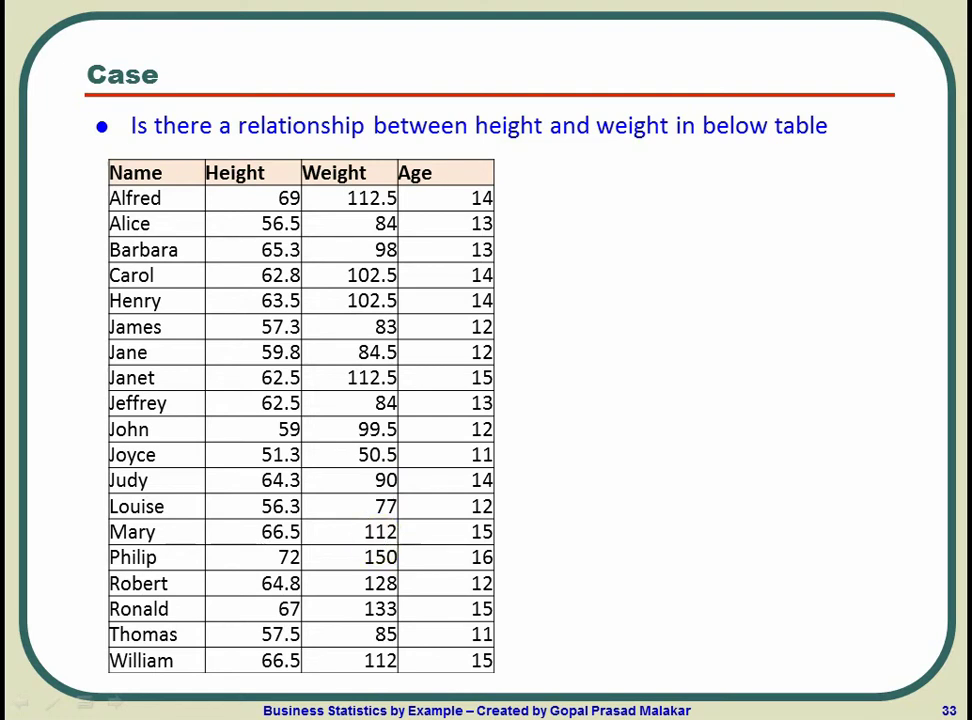
End the slide show on the height and weight case and switch to the S06_02_Linear_Regression workbook in Excel.
{"action": "key", "text": "Right"}
{"action": "key", "text": "Left"}
{"action": "key", "text": "Escape"}
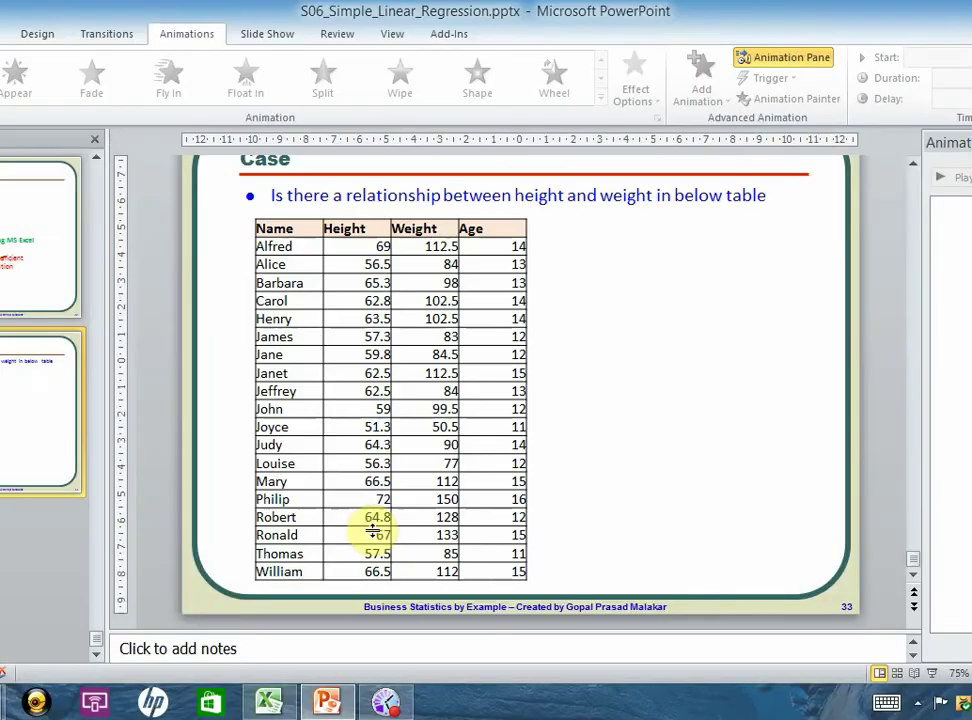
{"action": "left_click", "coordinate": [270, 703]}
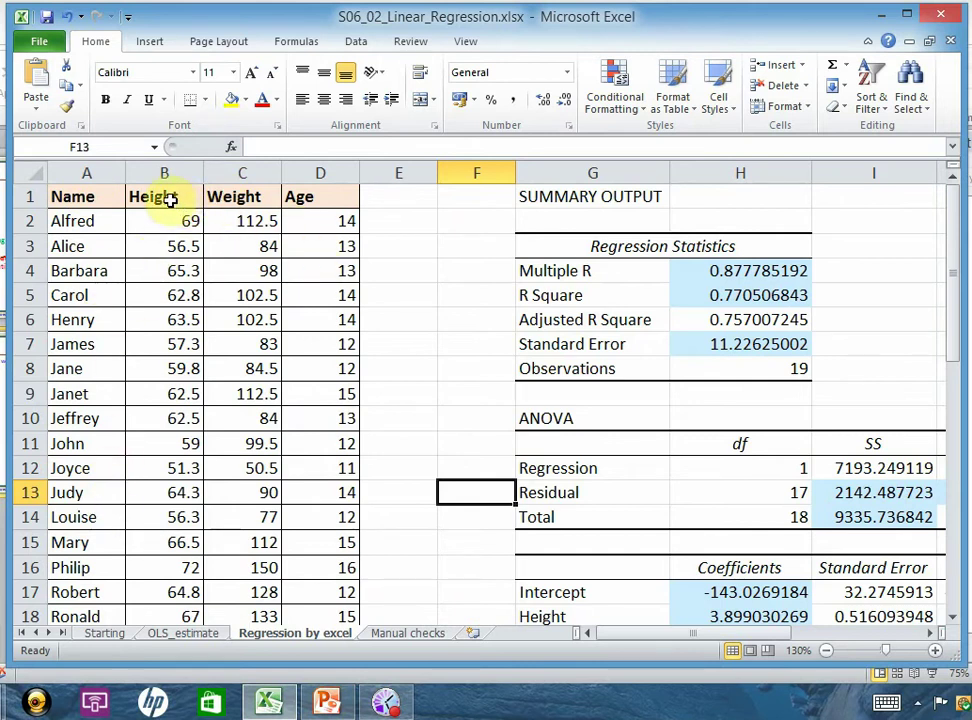
Insert a markers-only scatter chart from the Height and Weight data in B1:C20.
{"action": "left_click_drag", "start_coordinate": [165, 197], "coordinate": [258, 566]}
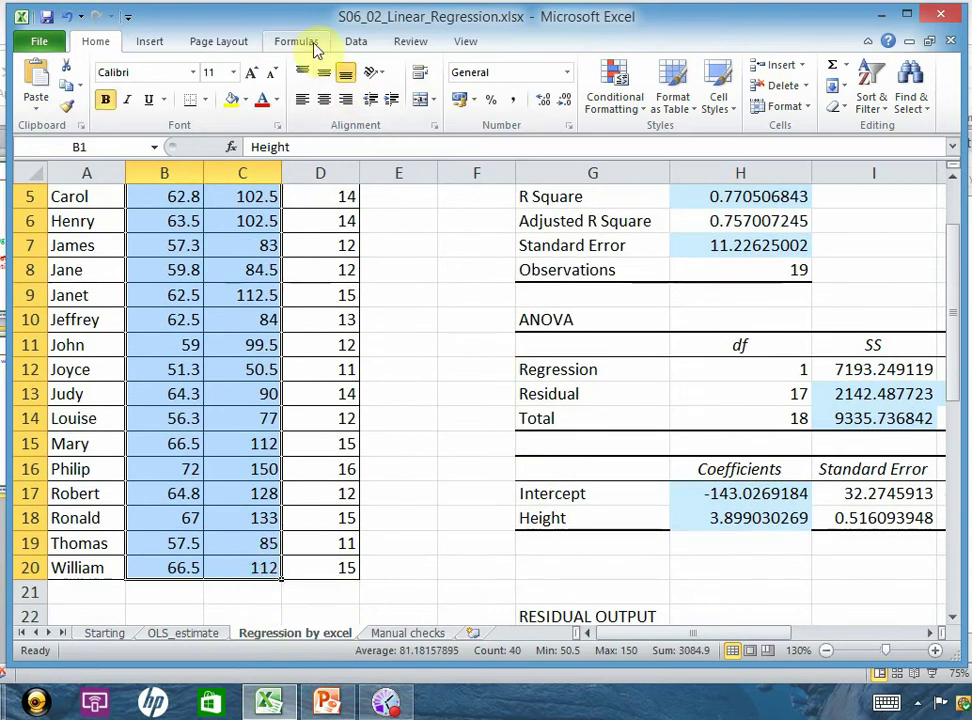
{"action": "left_click", "coordinate": [160, 42]}
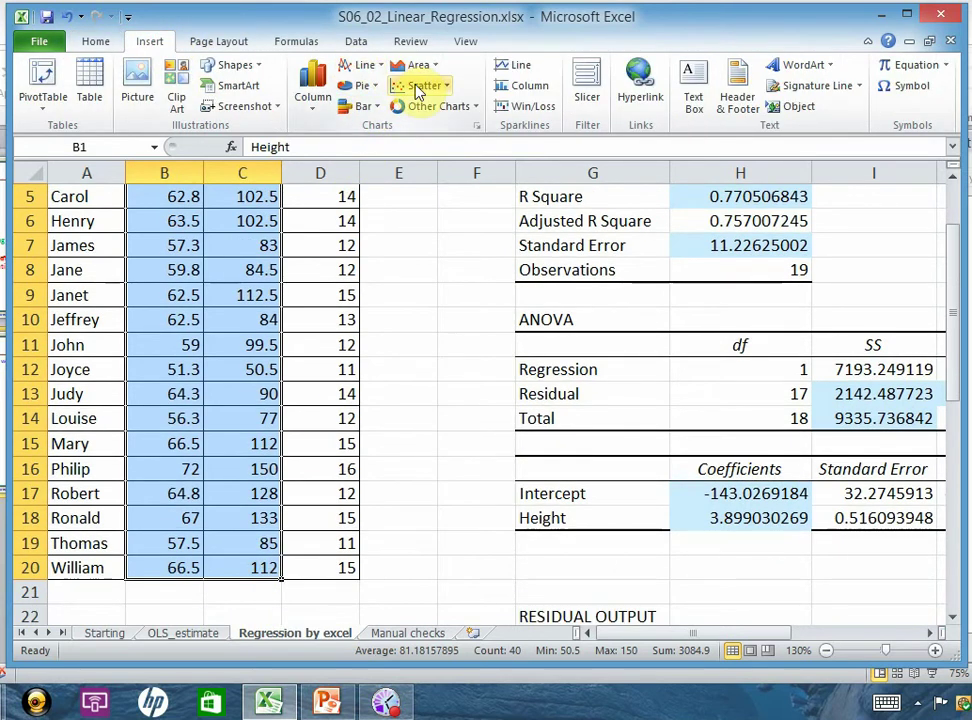
{"action": "left_click", "coordinate": [418, 88]}
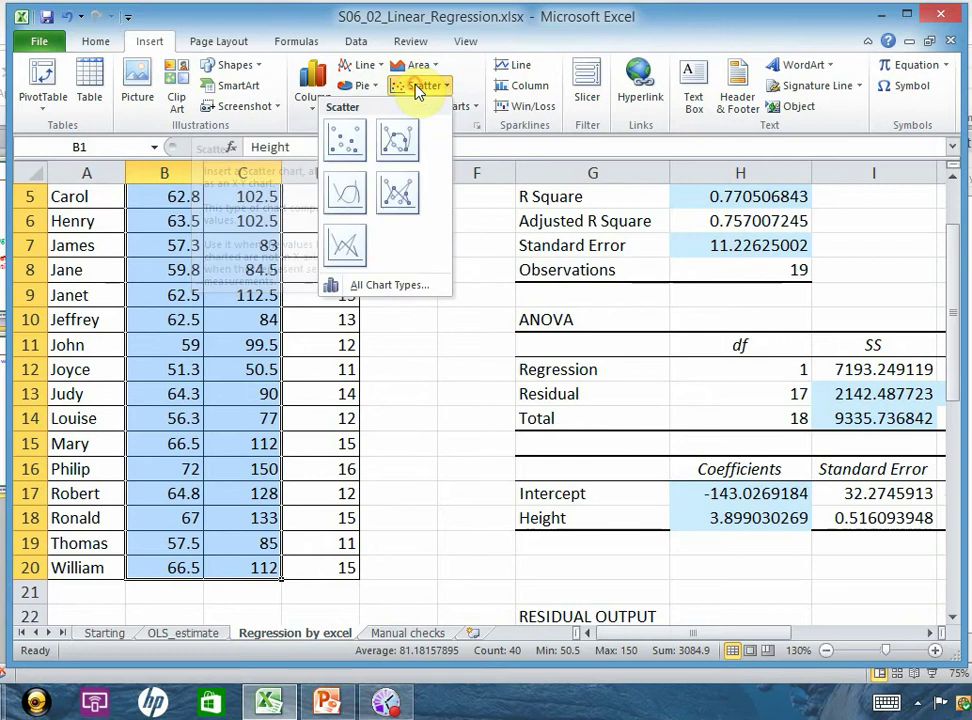
{"action": "left_click", "coordinate": [346, 142]}
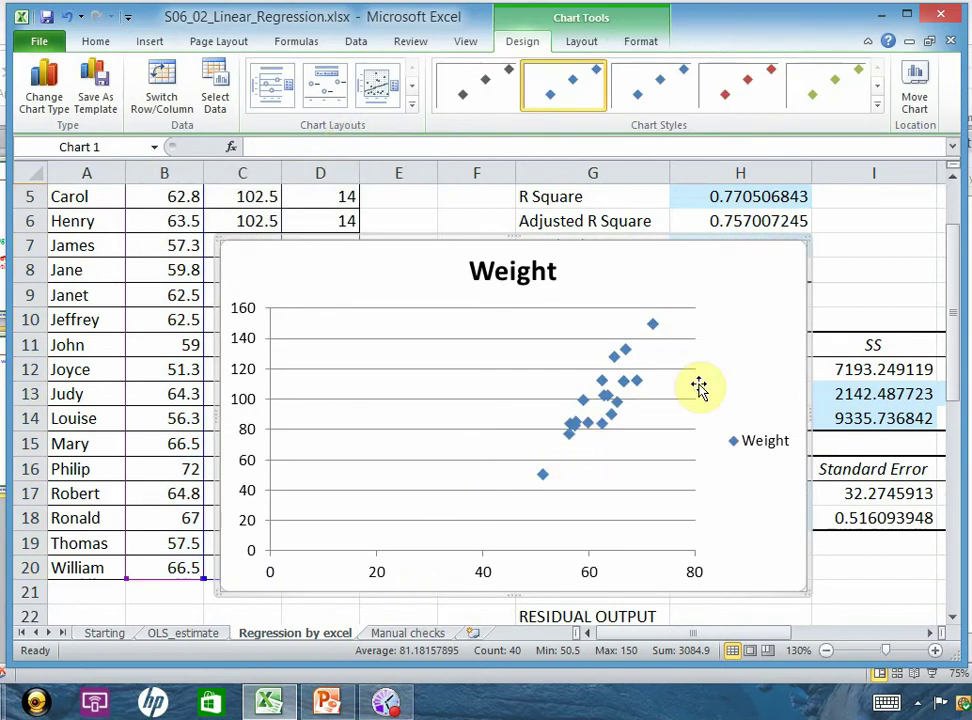
Move the scatter chart into the empty columns beyond the existing regression output and return to the data table.
{"action": "mouse_move", "coordinate": [737, 262]}
{"action": "left_mouse_down"}
{"action": "mouse_move", "coordinate": [831, 256]}
{"action": "mouse_move", "coordinate": [945, 280]}
{"action": "mouse_move", "coordinate": [794, 302]}
{"action": "mouse_move", "coordinate": [862, 363]}
{"action": "mouse_move", "coordinate": [790, 258]}
{"action": "mouse_move", "coordinate": [945, 220]}
{"action": "mouse_move", "coordinate": [851, 269]}
{"action": "mouse_move", "coordinate": [887, 248]}
{"action": "mouse_move", "coordinate": [868, 245]}
{"action": "left_mouse_up"}
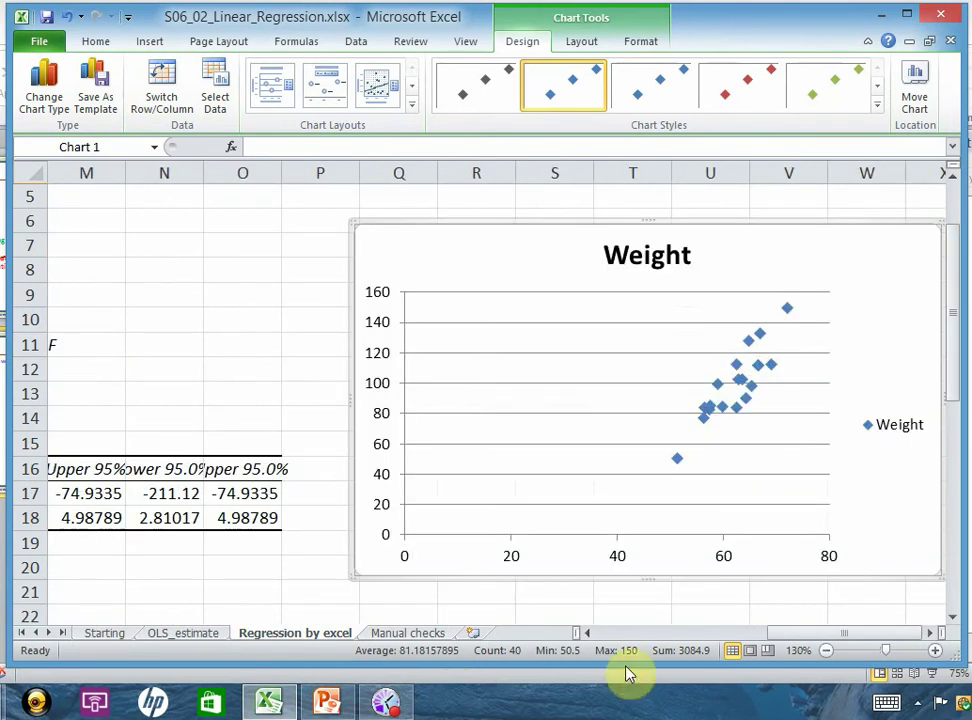
{"action": "left_click_drag", "start_coordinate": [806, 633], "coordinate": [575, 620]}
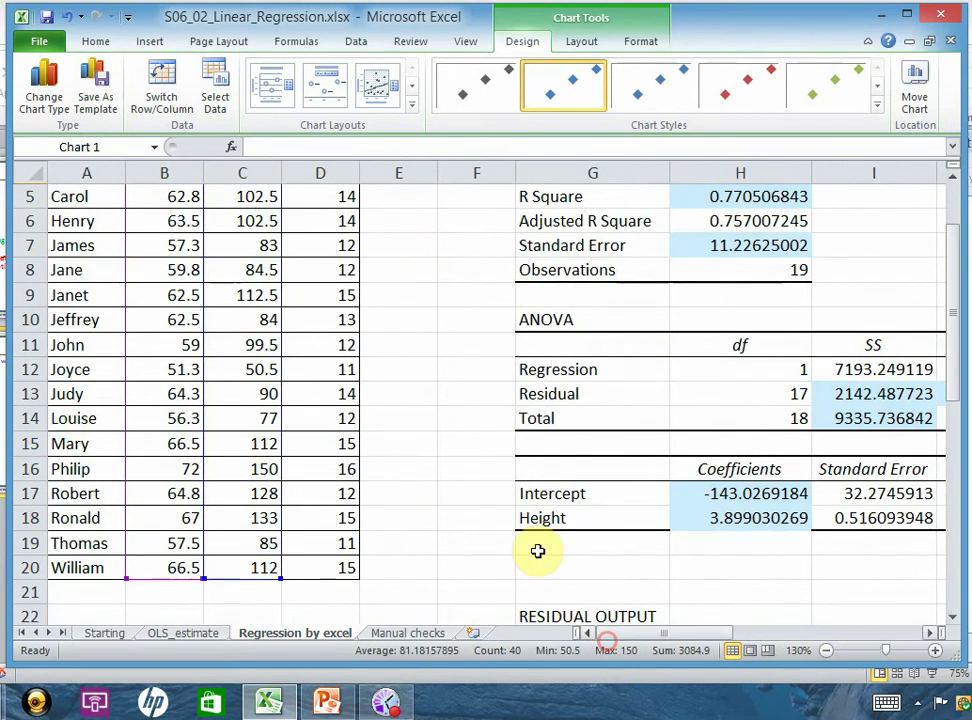
{"action": "scroll", "coordinate": [512, 508], "scroll_direction": "up", "scroll_amount": 2}
{"action": "left_click", "coordinate": [383, 203]}
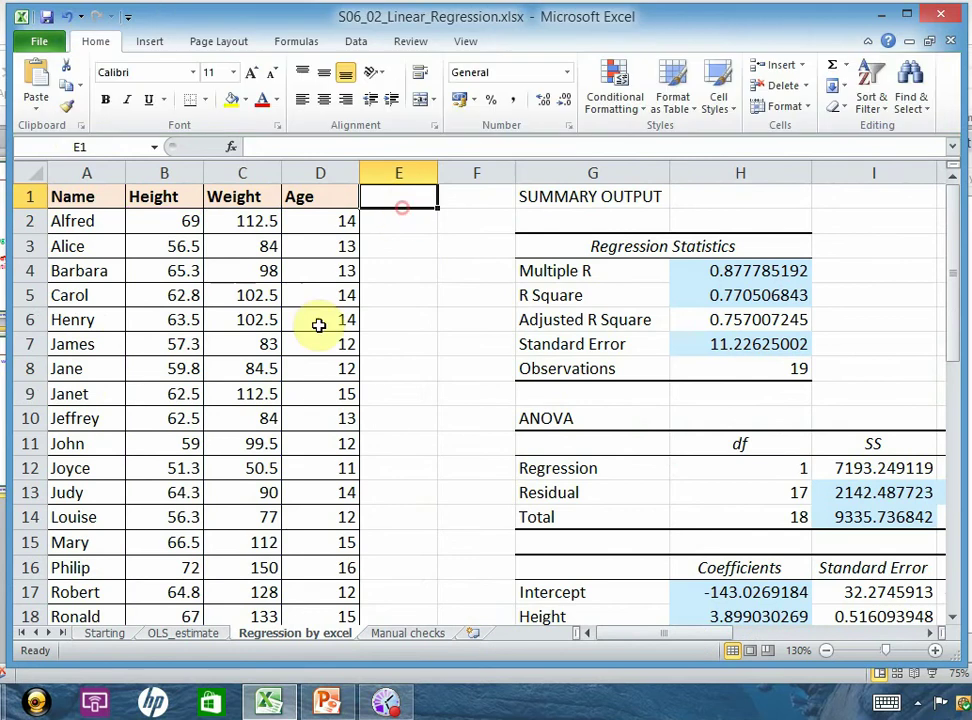
Check in the Excel Add-Ins list that Analysis ToolPak is enabled, and accept the list.
{"action": "left_click", "coordinate": [255, 200]}
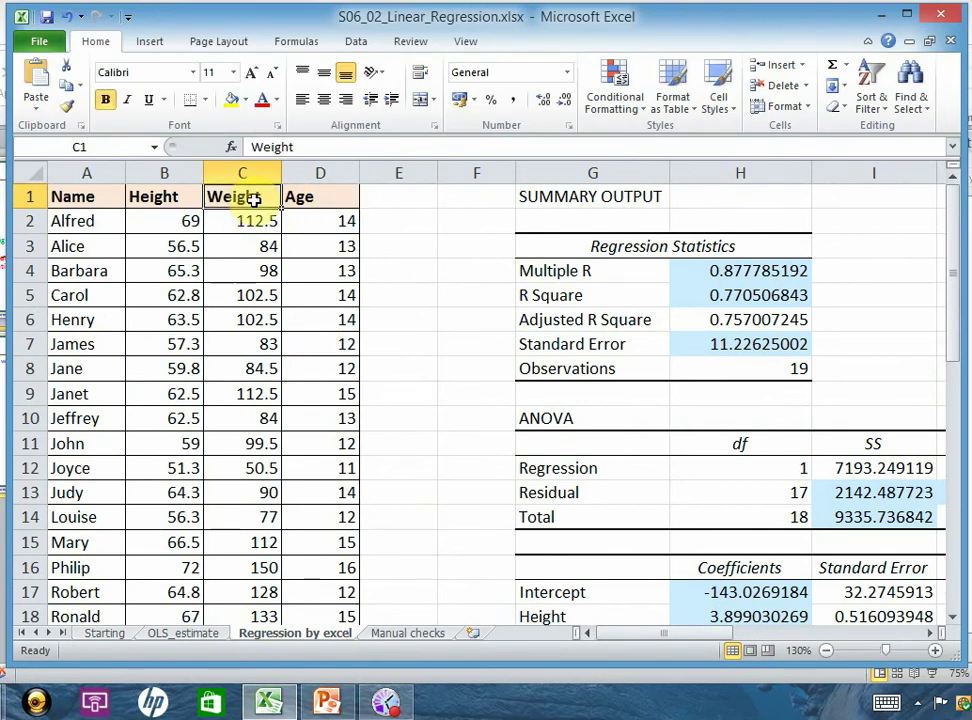
{"action": "left_click", "coordinate": [351, 46]}
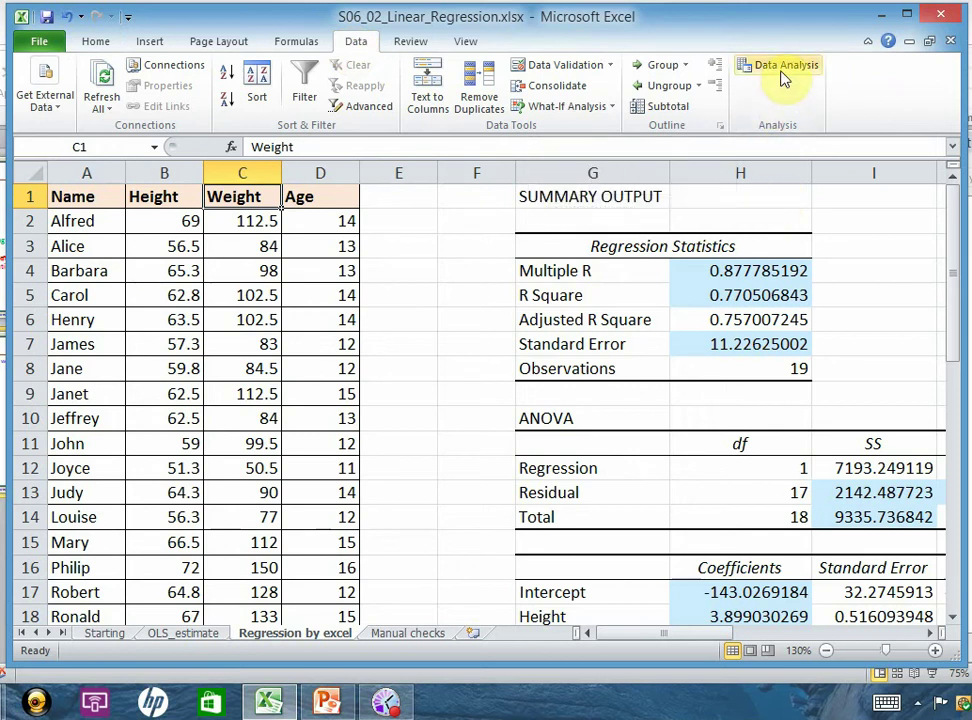
{"action": "left_click", "coordinate": [40, 44]}
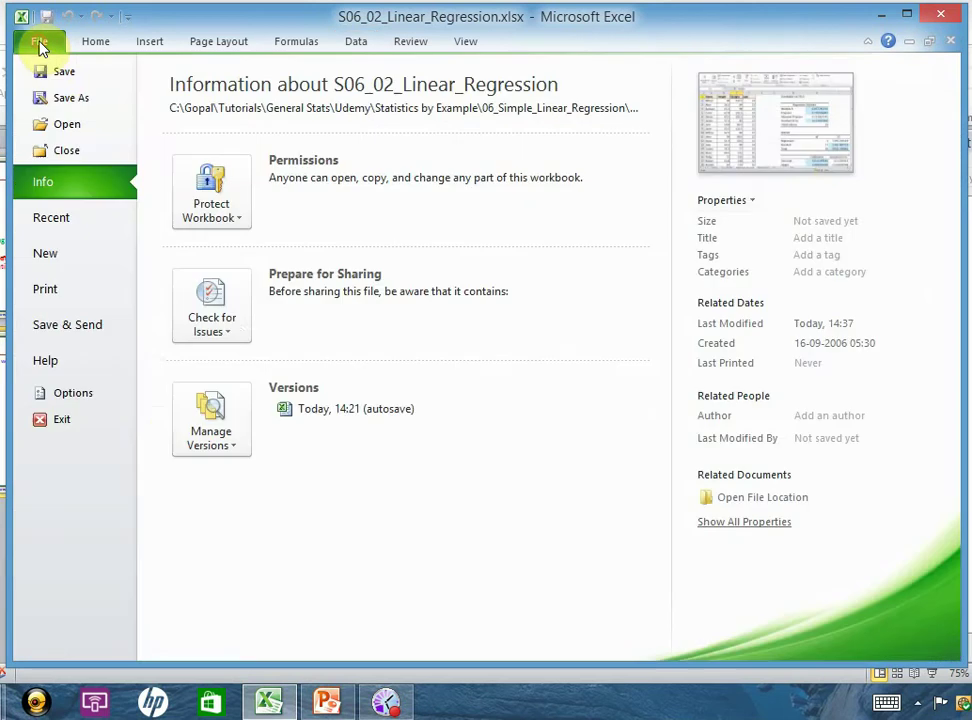
{"action": "left_click", "coordinate": [114, 408]}
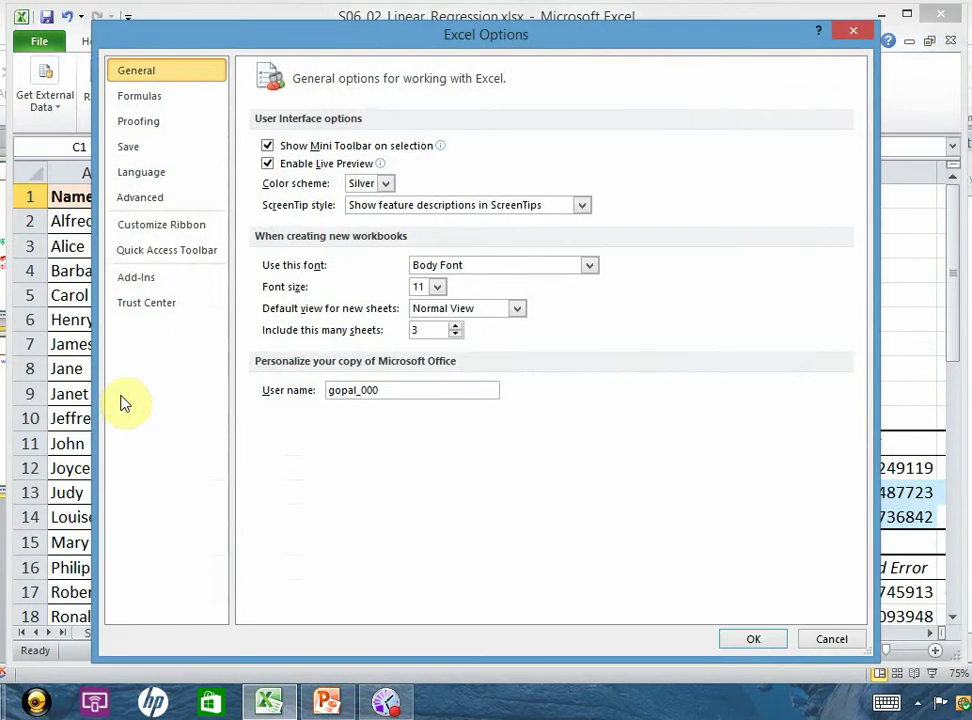
{"action": "left_click", "coordinate": [146, 285]}
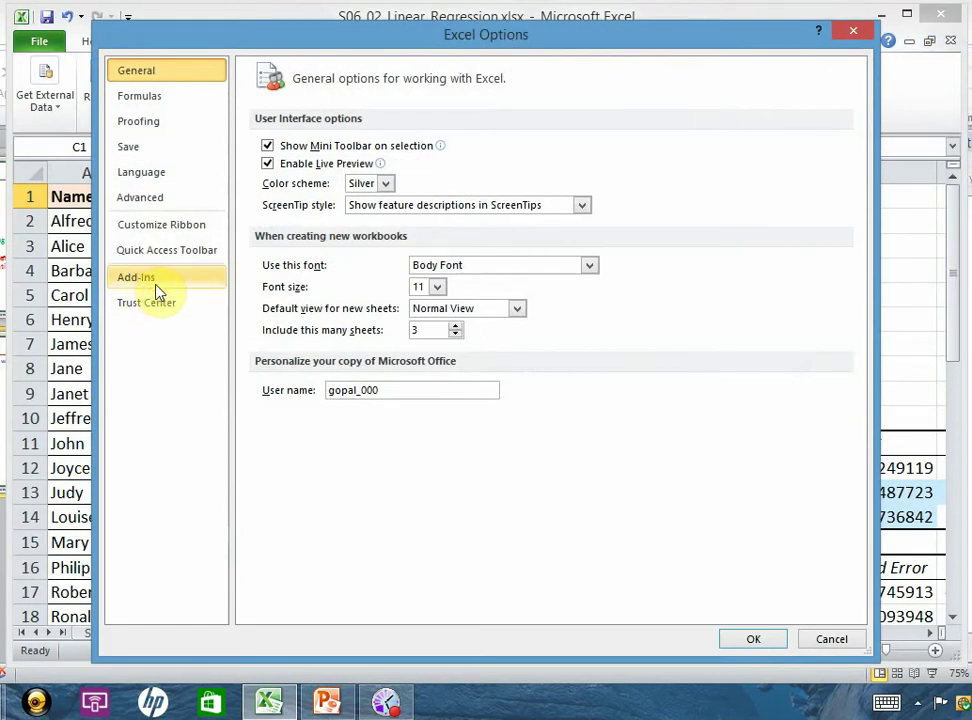
{"action": "left_click", "coordinate": [166, 282]}
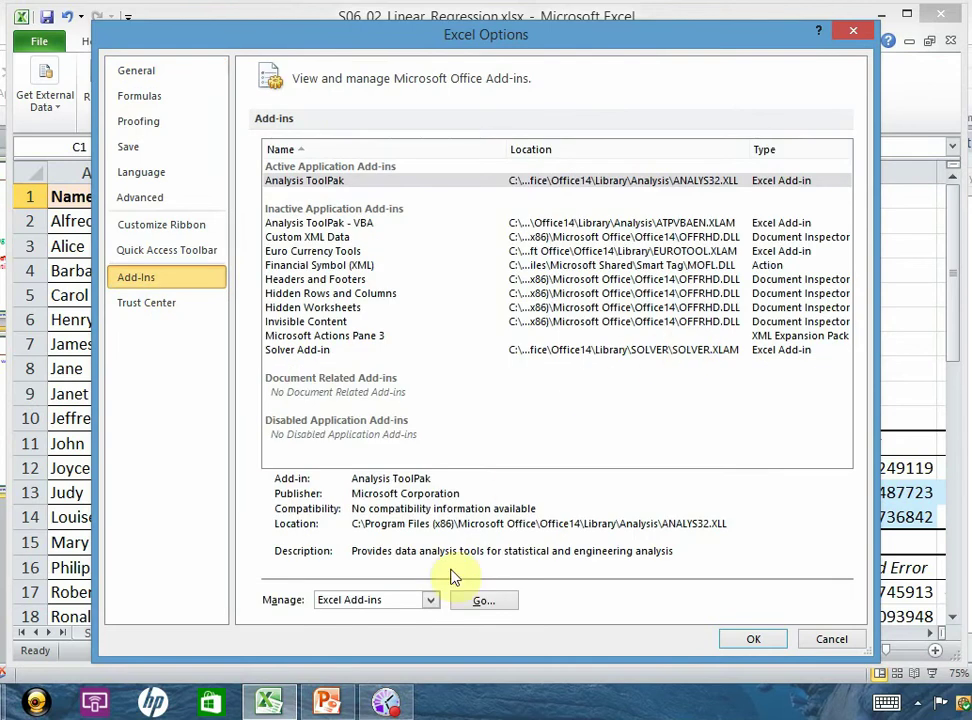
{"action": "left_click", "coordinate": [484, 601]}
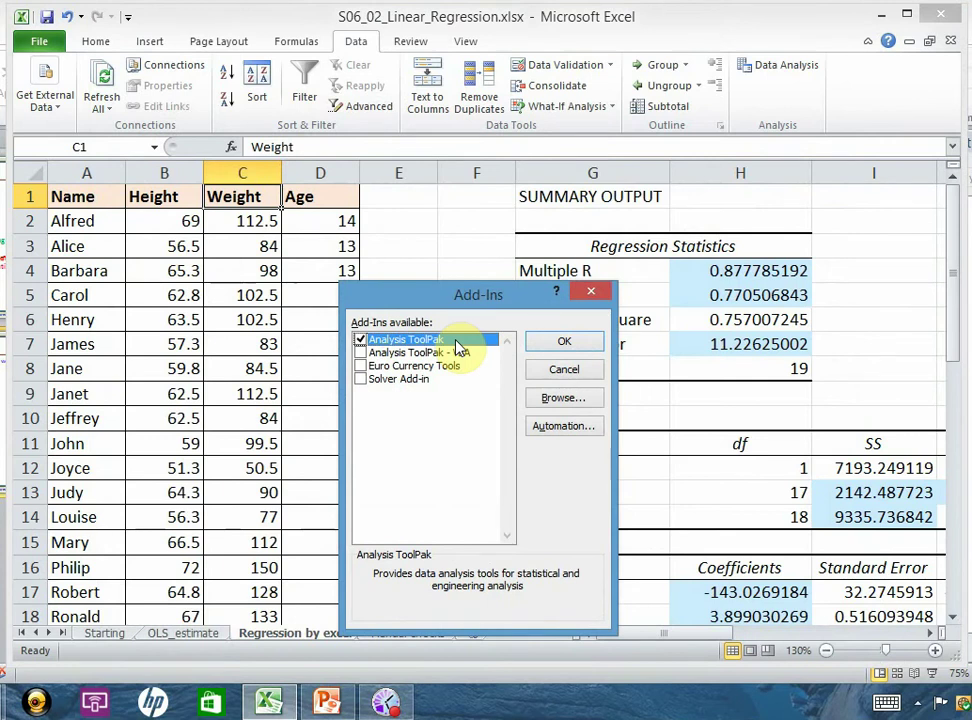
{"action": "left_click", "coordinate": [563, 345]}
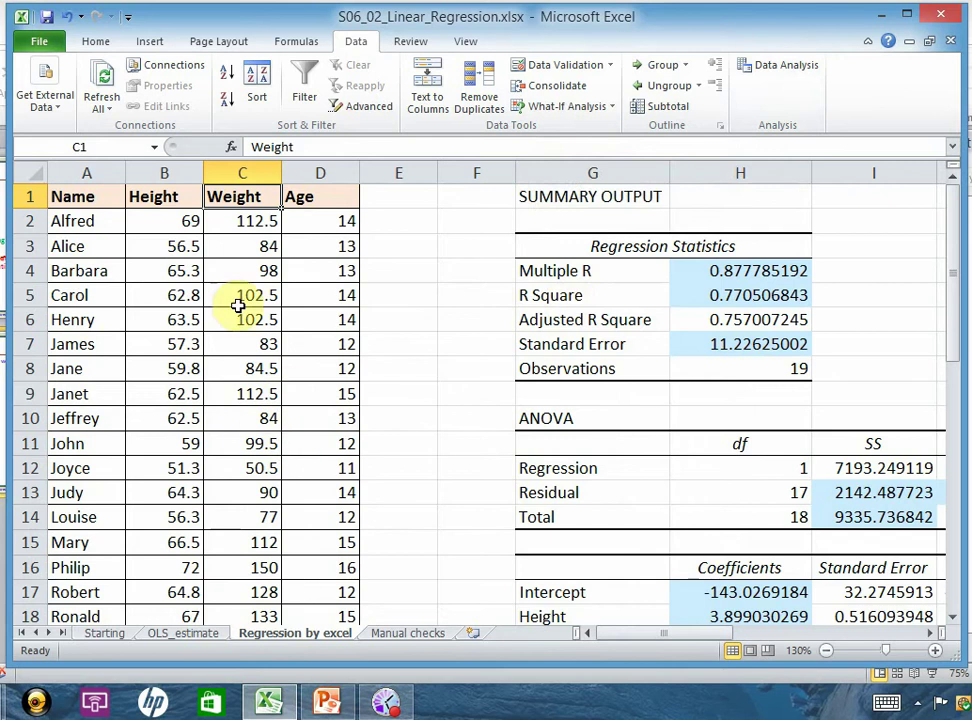
Start a Regression from the data analysis tools with the Weight column, $C$1:$C$20, as the input Y range.
{"action": "left_click", "coordinate": [178, 197]}
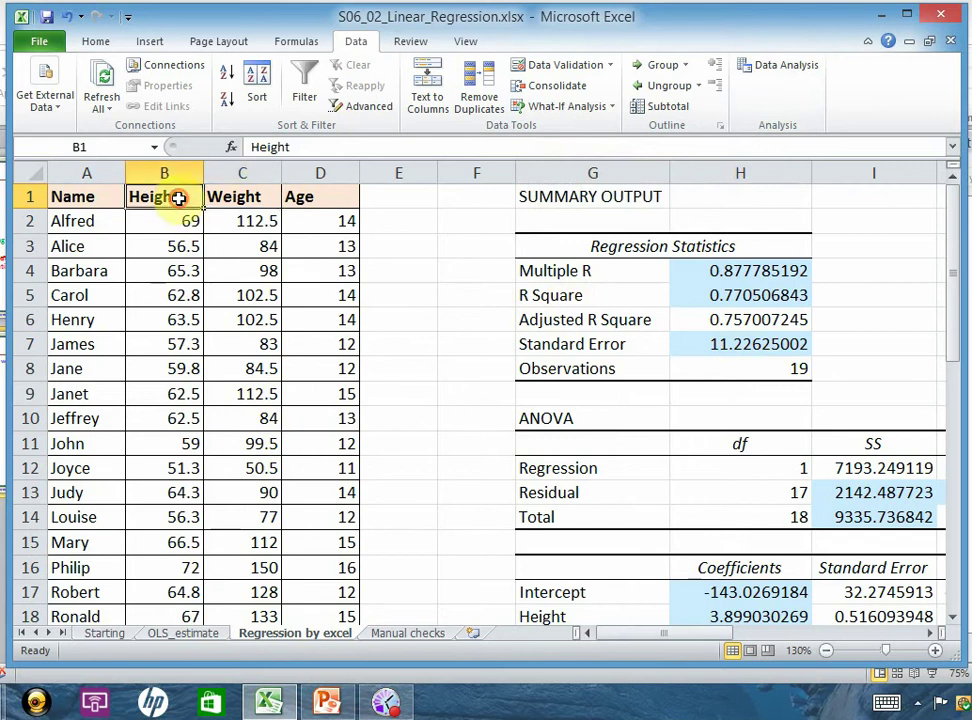
{"action": "left_click", "coordinate": [775, 70]}
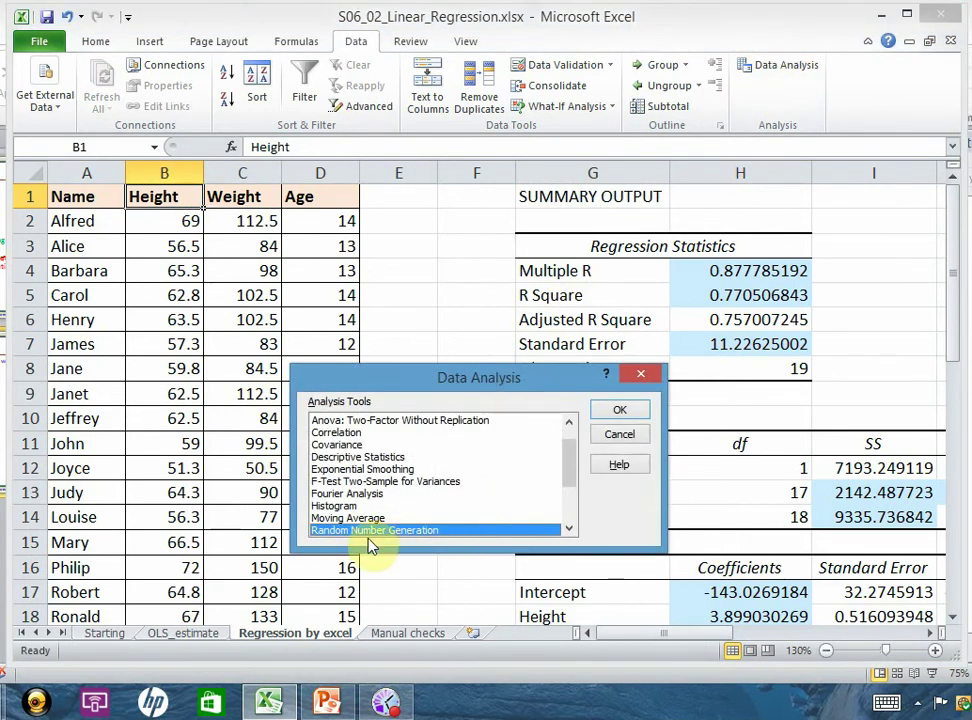
{"action": "left_click_drag", "start_coordinate": [570, 467], "coordinate": [577, 503]}
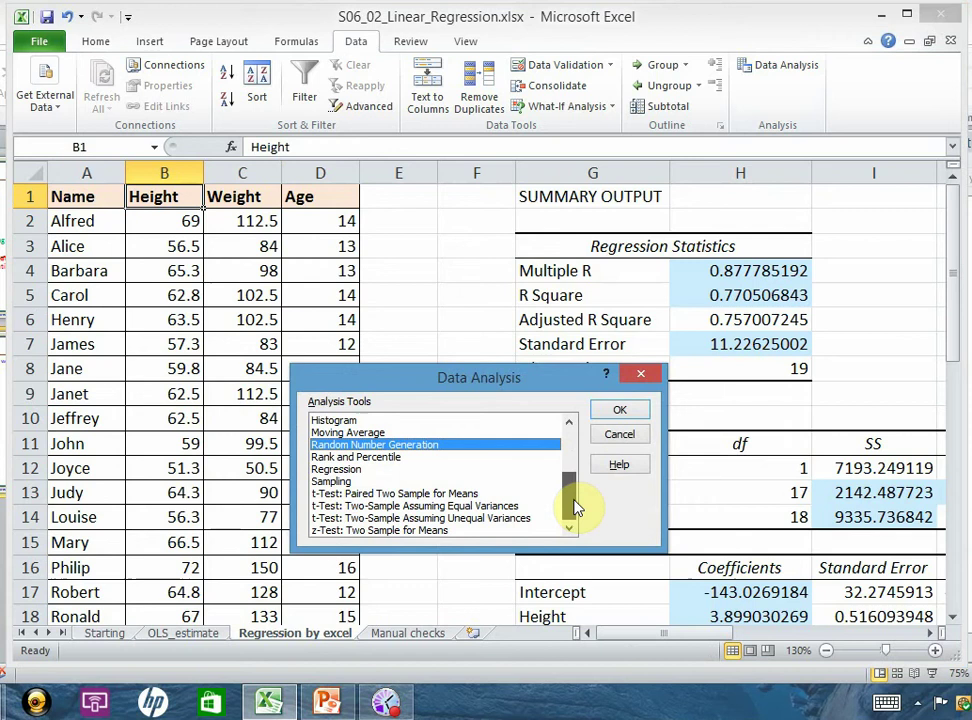
{"action": "left_click", "coordinate": [335, 469]}
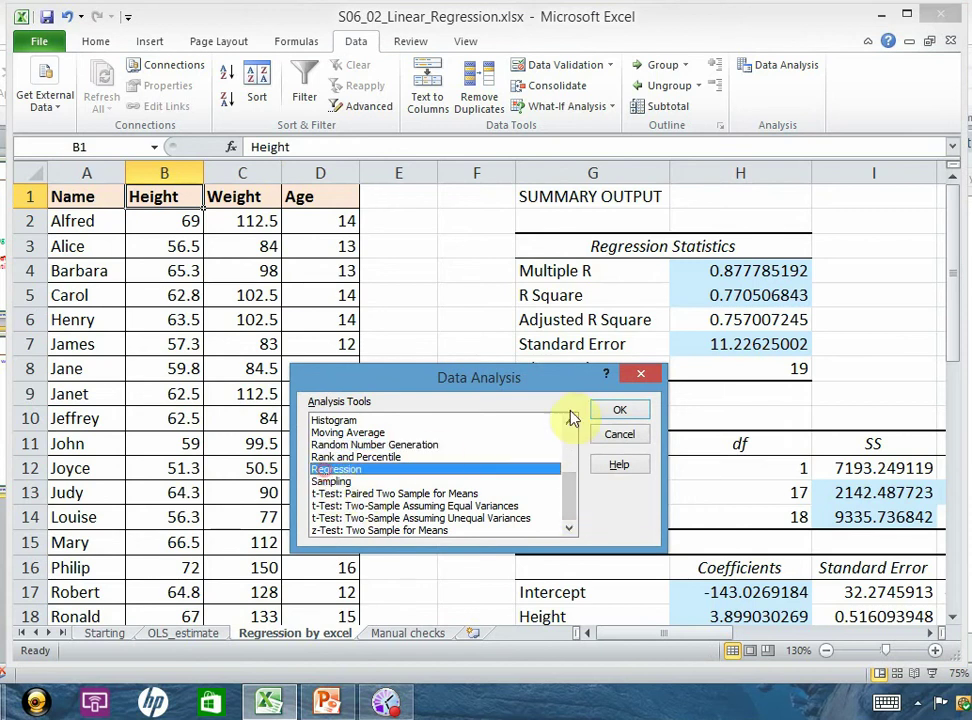
{"action": "left_click", "coordinate": [618, 411]}
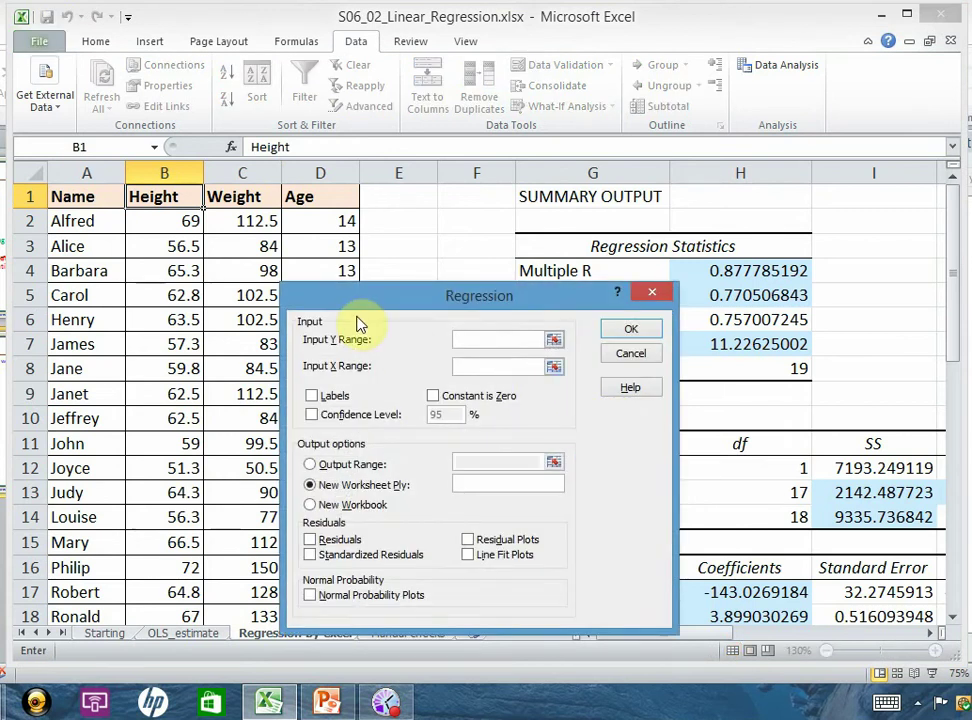
{"action": "left_click", "coordinate": [553, 341]}
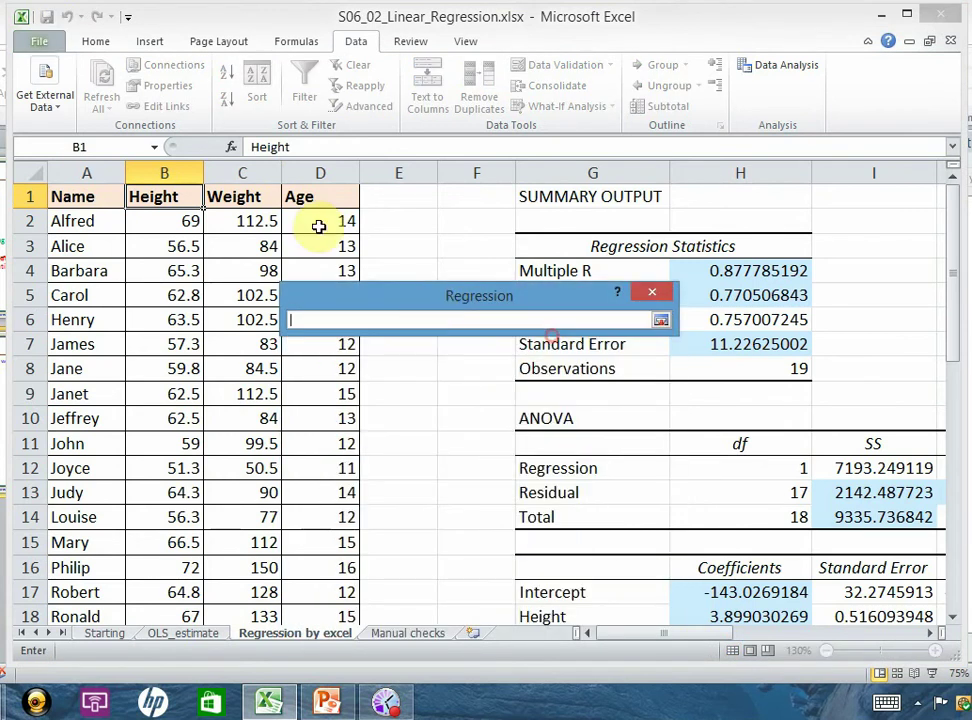
{"action": "left_click_drag", "start_coordinate": [248, 193], "coordinate": [263, 573]}
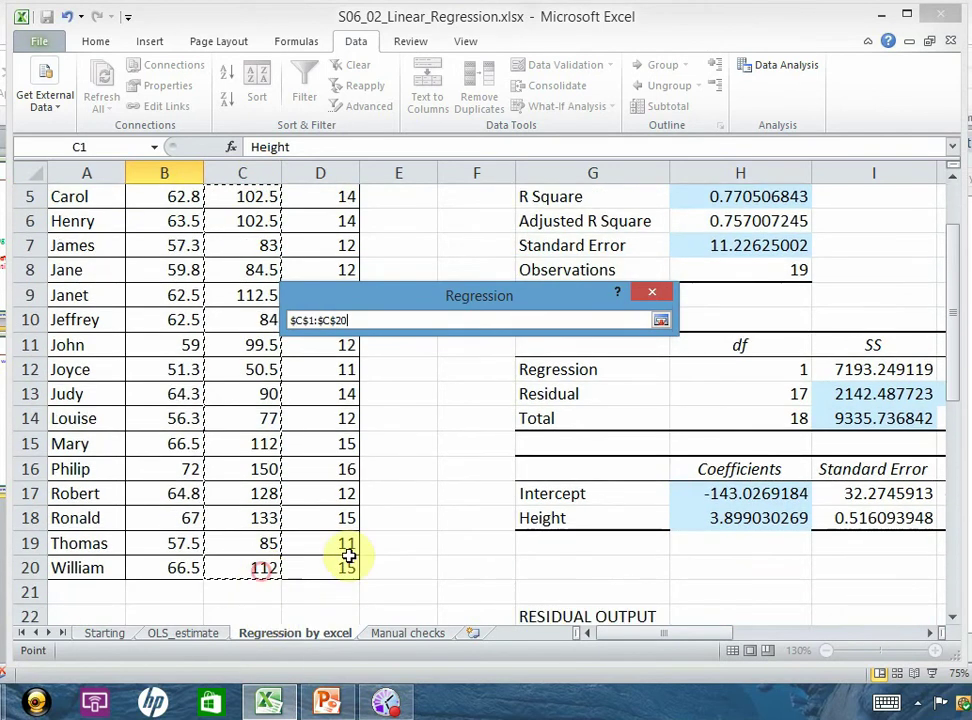
{"action": "left_click", "coordinate": [661, 321]}
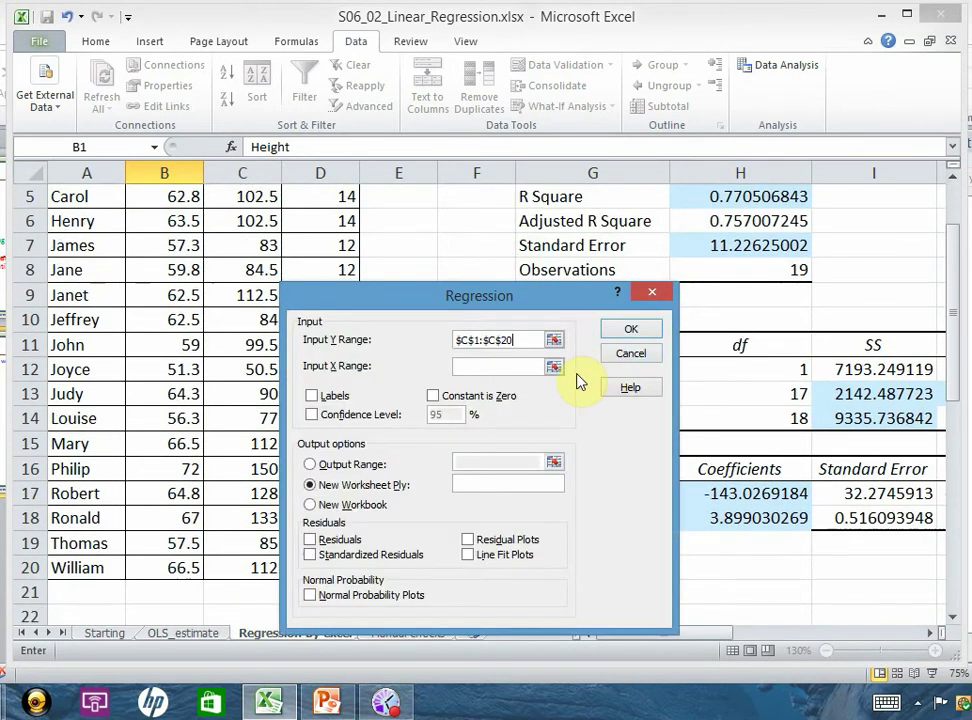
Set the regression's input X range to the Height column, $B$1:$B$20, and mark the ranges as including labels.
{"action": "left_click", "coordinate": [554, 369]}
{"action": "scroll", "coordinate": [228, 341], "scroll_direction": "up", "scroll_amount": 2}
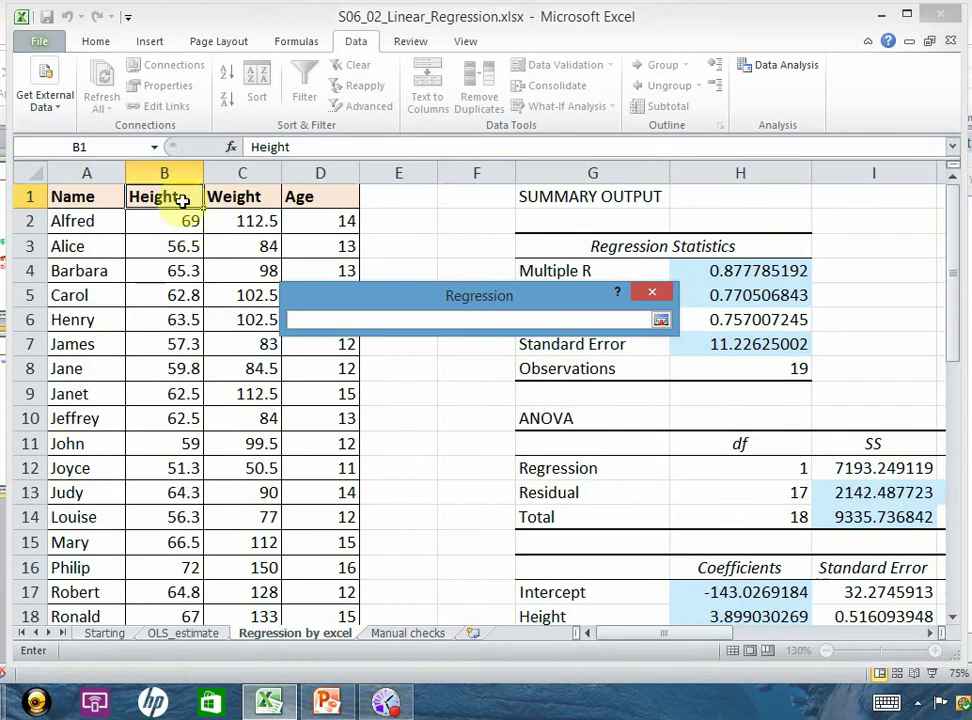
{"action": "left_click_drag", "start_coordinate": [180, 196], "coordinate": [174, 568]}
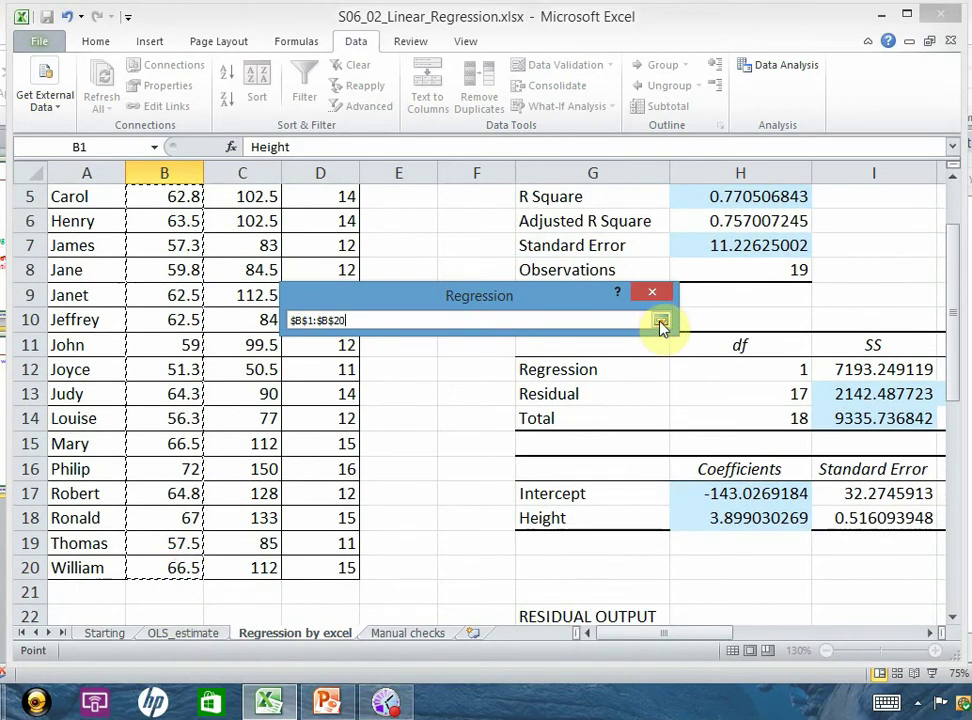
{"action": "left_click", "coordinate": [660, 321]}
{"action": "left_click", "coordinate": [313, 396]}
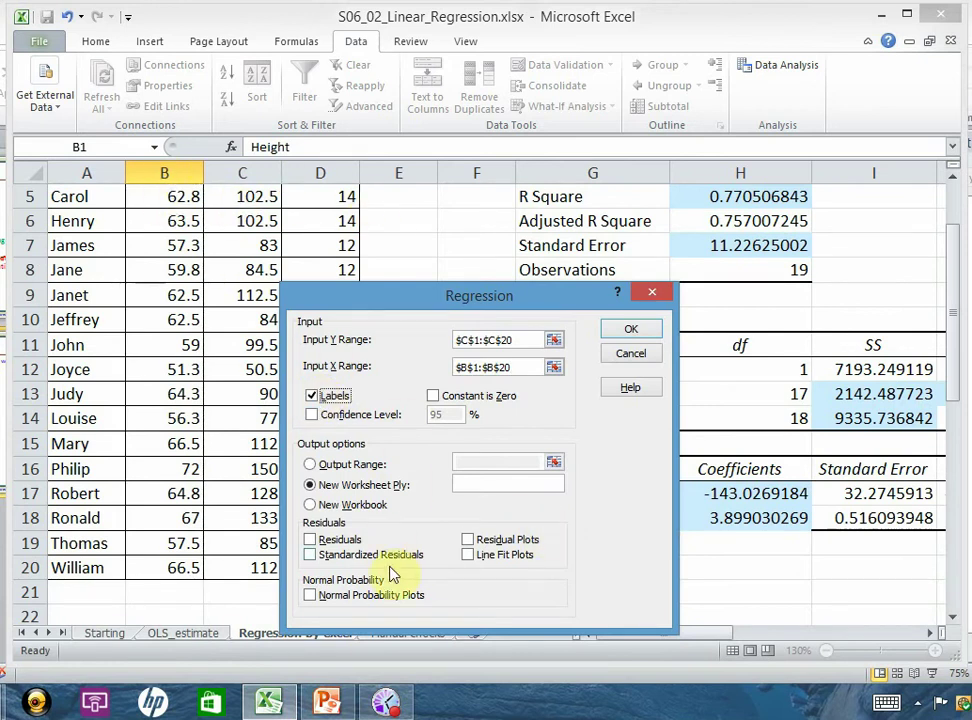
Direct the regression output to an output range on the current sheet starting at cell $Y$1.
{"action": "left_click", "coordinate": [316, 464]}
{"action": "left_click", "coordinate": [553, 462]}
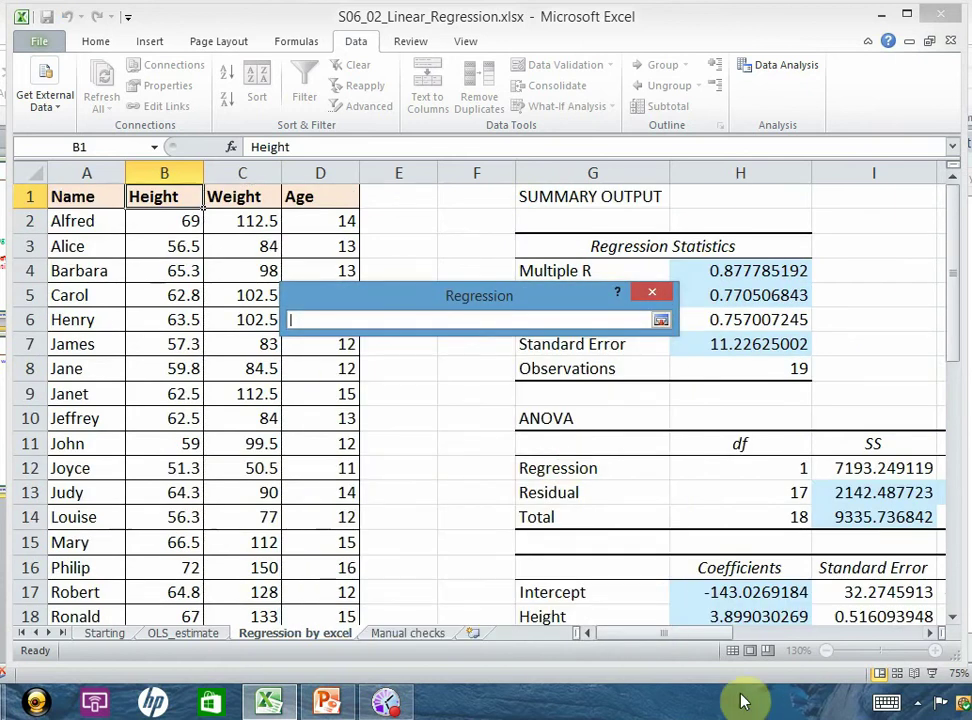
{"action": "left_click_drag", "start_coordinate": [703, 638], "coordinate": [872, 645]}
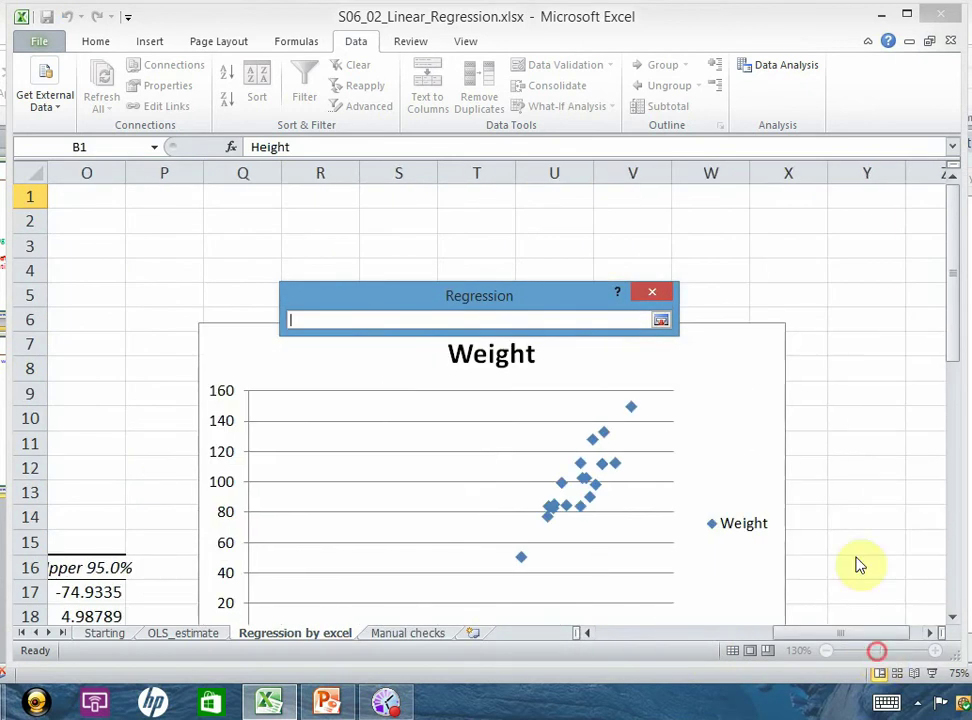
{"action": "left_click", "coordinate": [880, 197]}
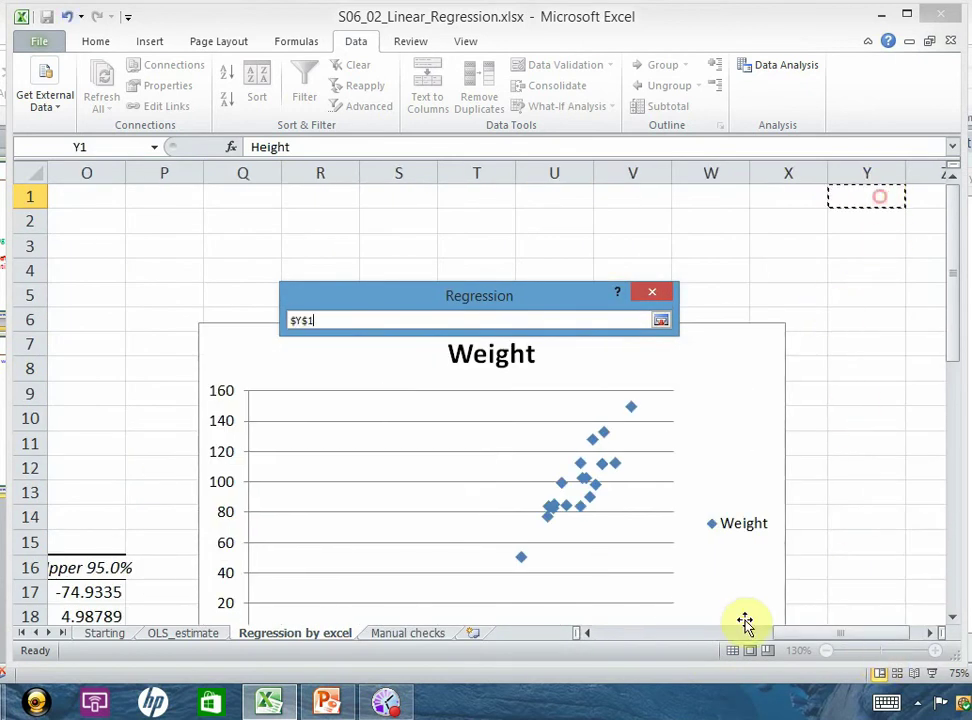
{"action": "left_click", "coordinate": [661, 320]}
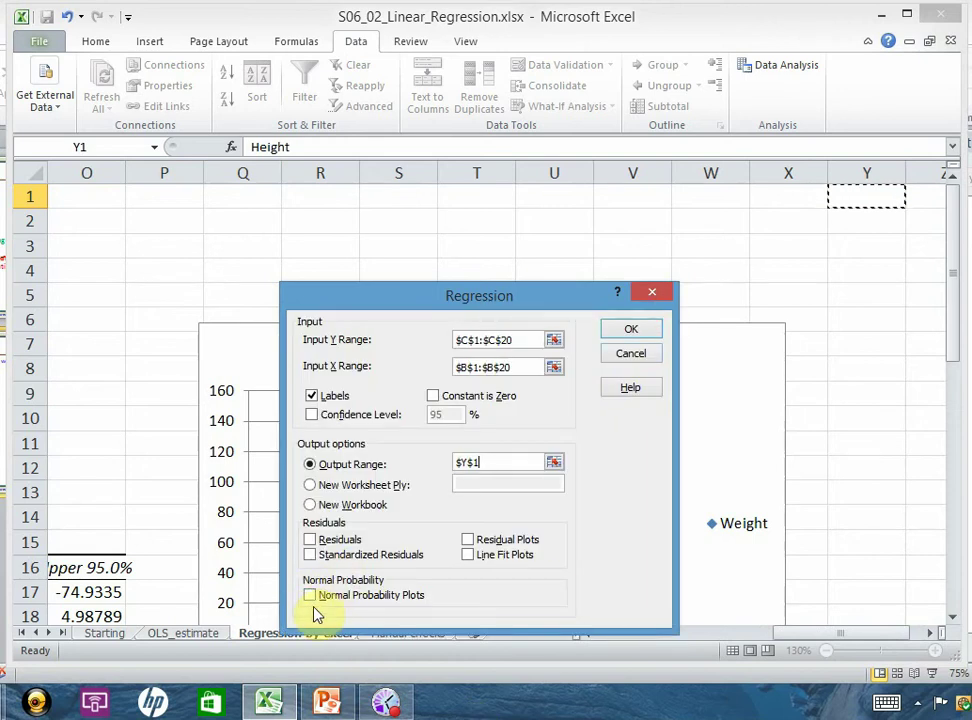
Include residuals in the regression output, run the analysis and view the resulting summary tables.
{"action": "left_click", "coordinate": [310, 541]}
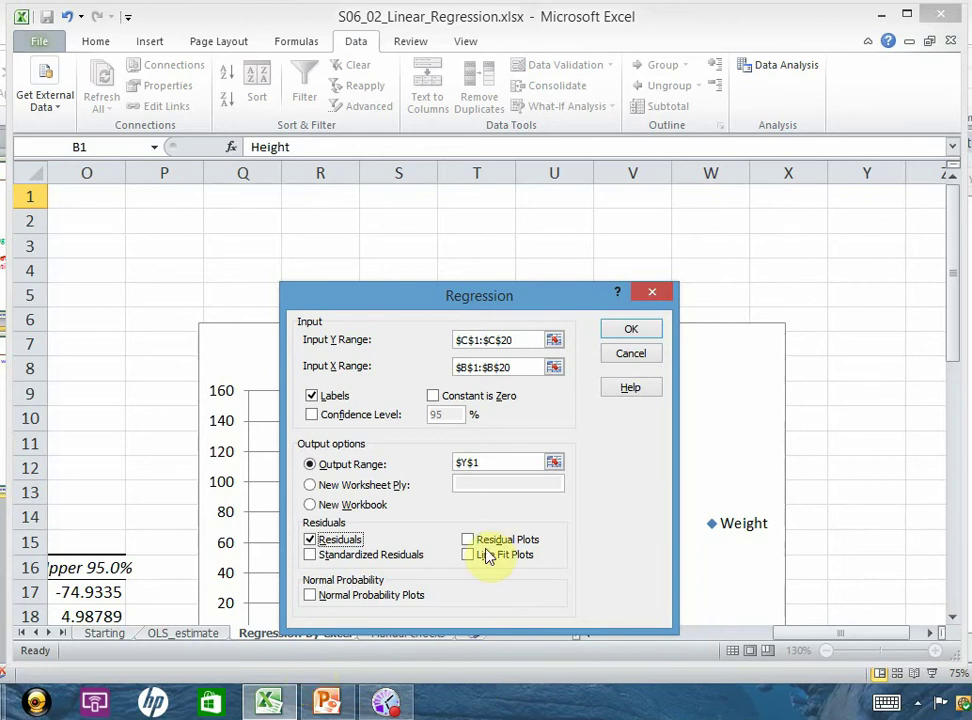
{"action": "left_click", "coordinate": [630, 332]}
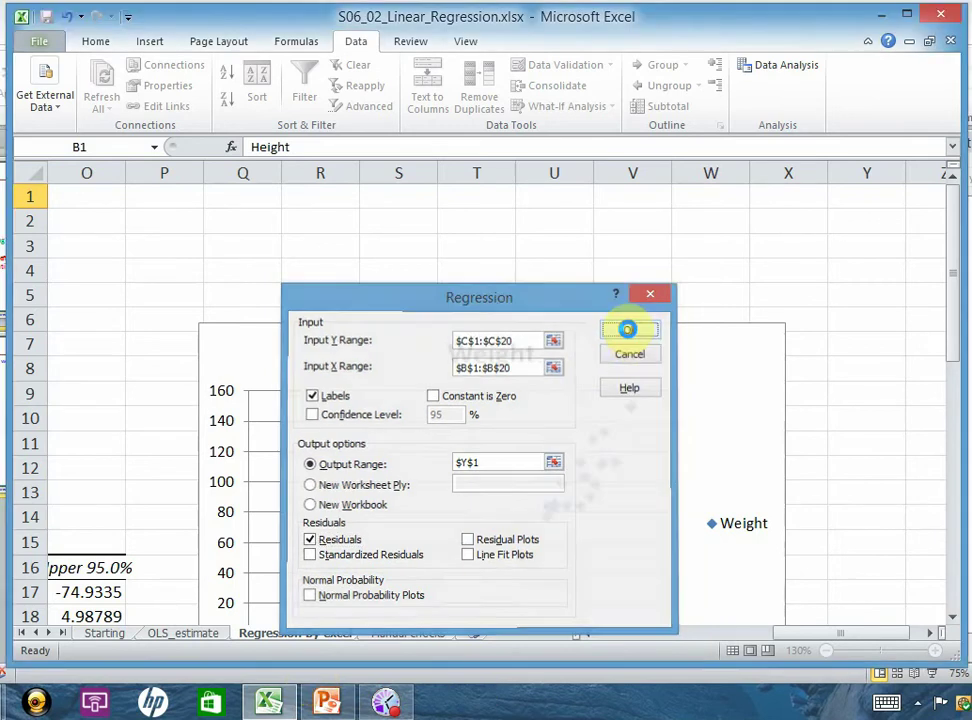
{"action": "left_click_drag", "start_coordinate": [763, 636], "coordinate": [863, 636]}
{"action": "scroll", "coordinate": [453, 490], "scroll_direction": "down", "scroll_amount": 7}
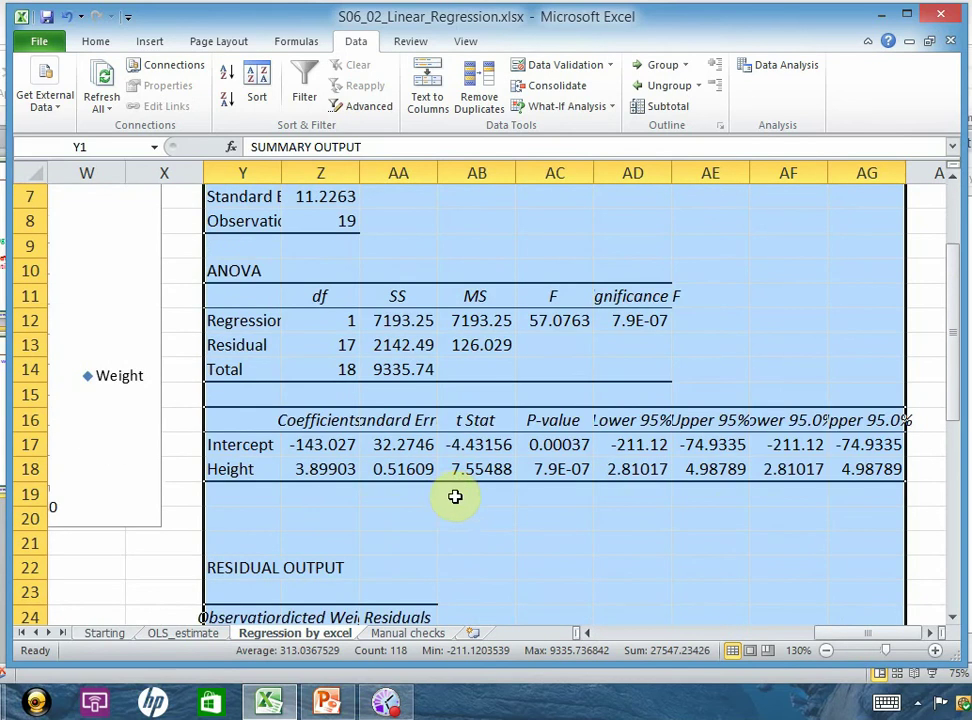
Delete columns Y through AG, which hold the newly generated regression output.
{"action": "scroll", "coordinate": [464, 510], "scroll_direction": "up", "scroll_amount": 4}
{"action": "scroll", "coordinate": [464, 512], "scroll_direction": "up", "scroll_amount": 3}
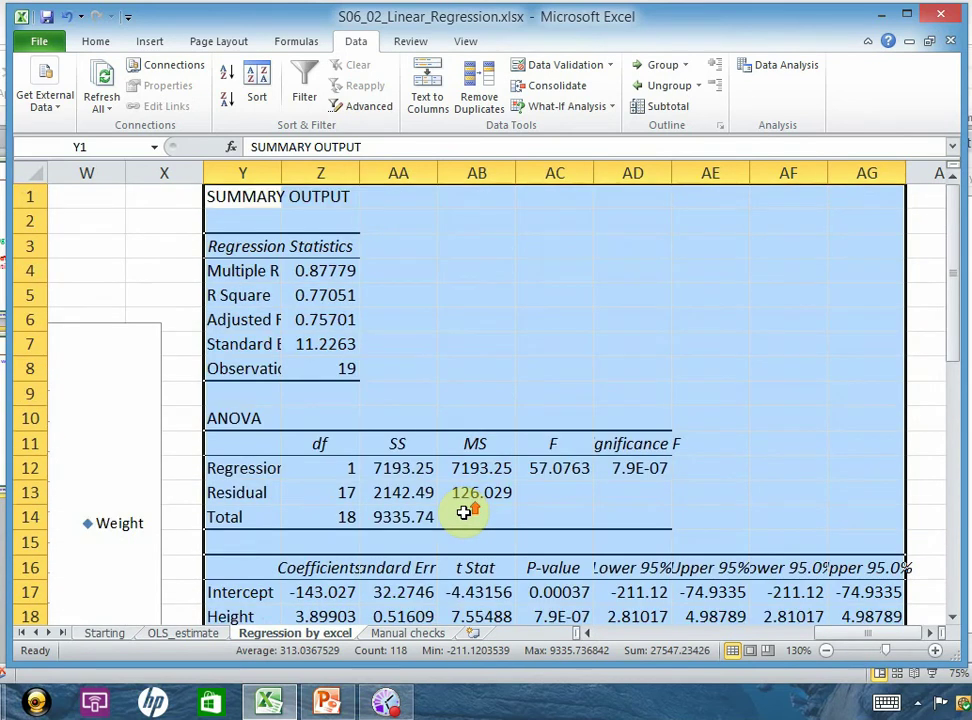
{"action": "left_click_drag", "start_coordinate": [873, 640], "coordinate": [845, 648]}
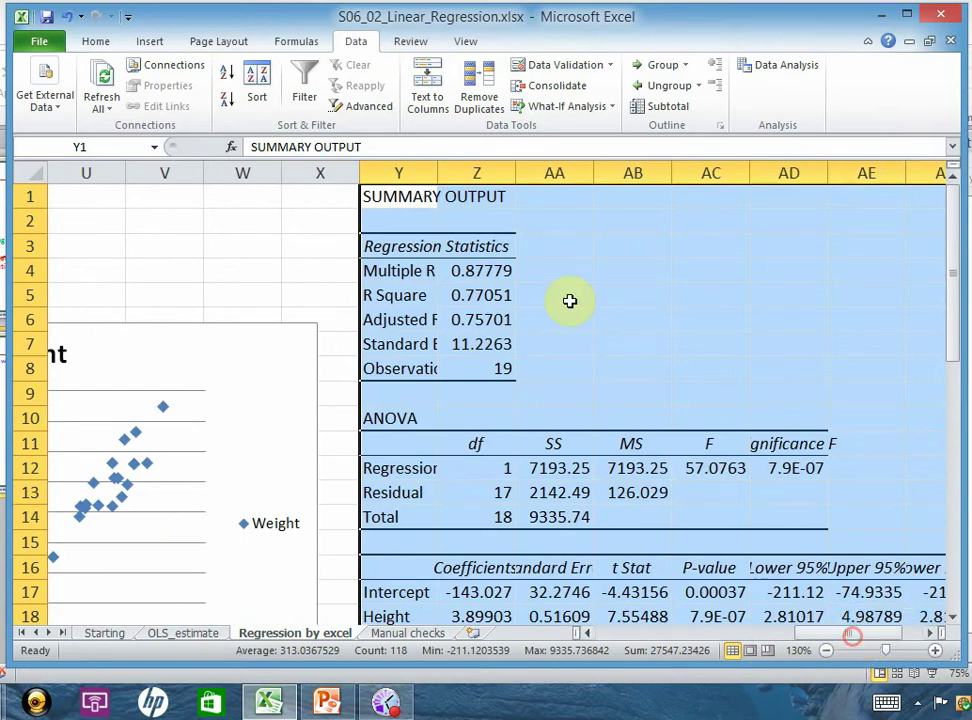
{"action": "right_click", "coordinate": [477, 173]}
{"action": "left_click", "coordinate": [534, 232]}
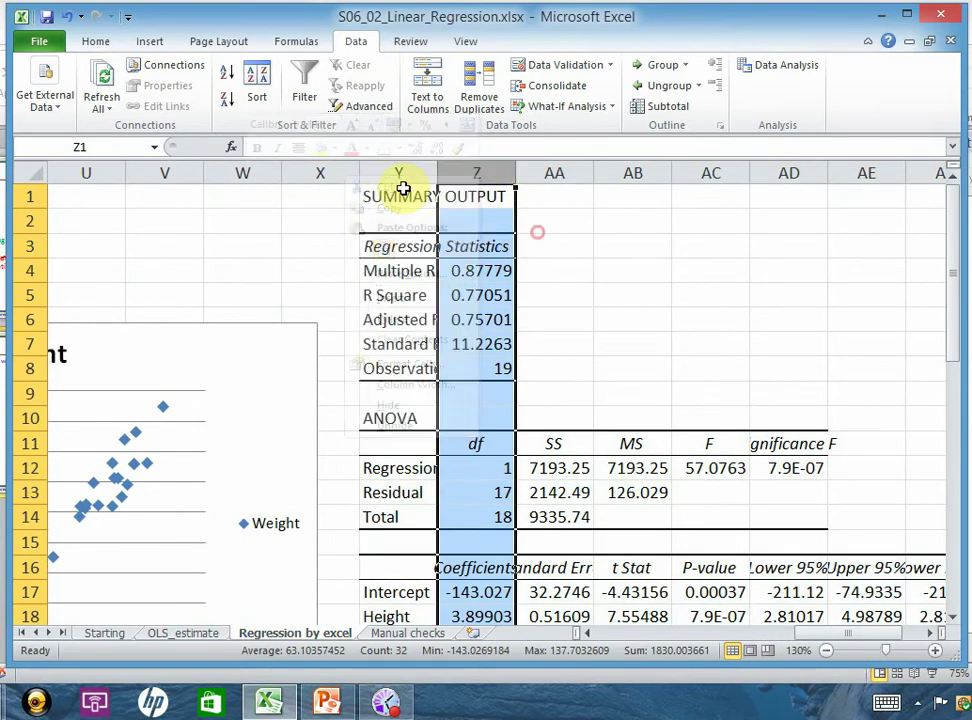
{"action": "left_click_drag", "start_coordinate": [386, 172], "coordinate": [950, 182]}
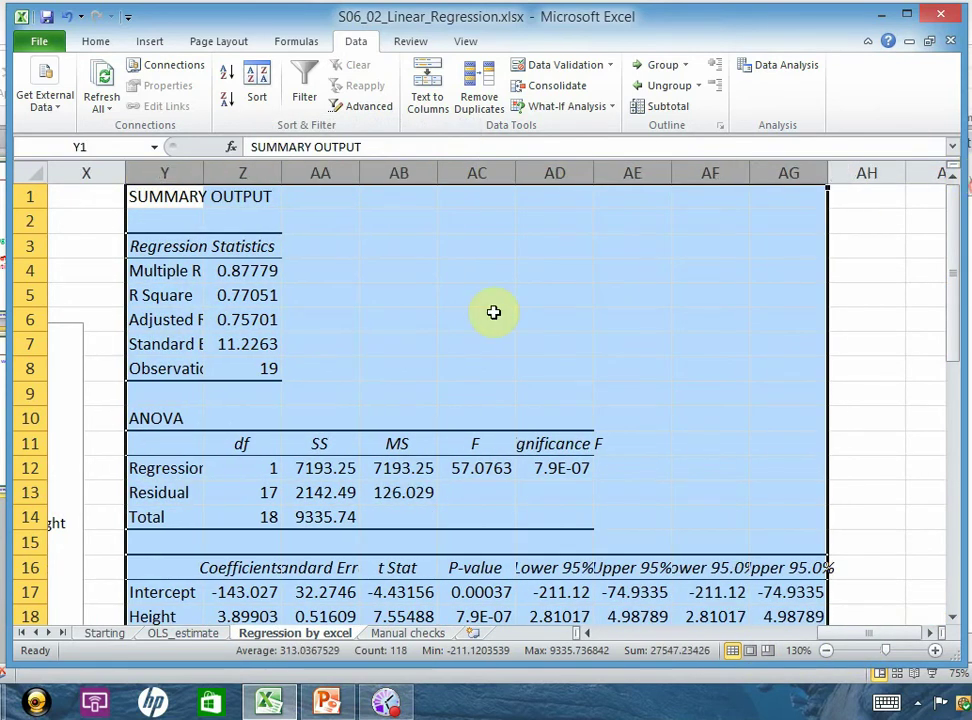
{"action": "right_click", "coordinate": [493, 311]}
{"action": "left_click", "coordinate": [418, 457]}
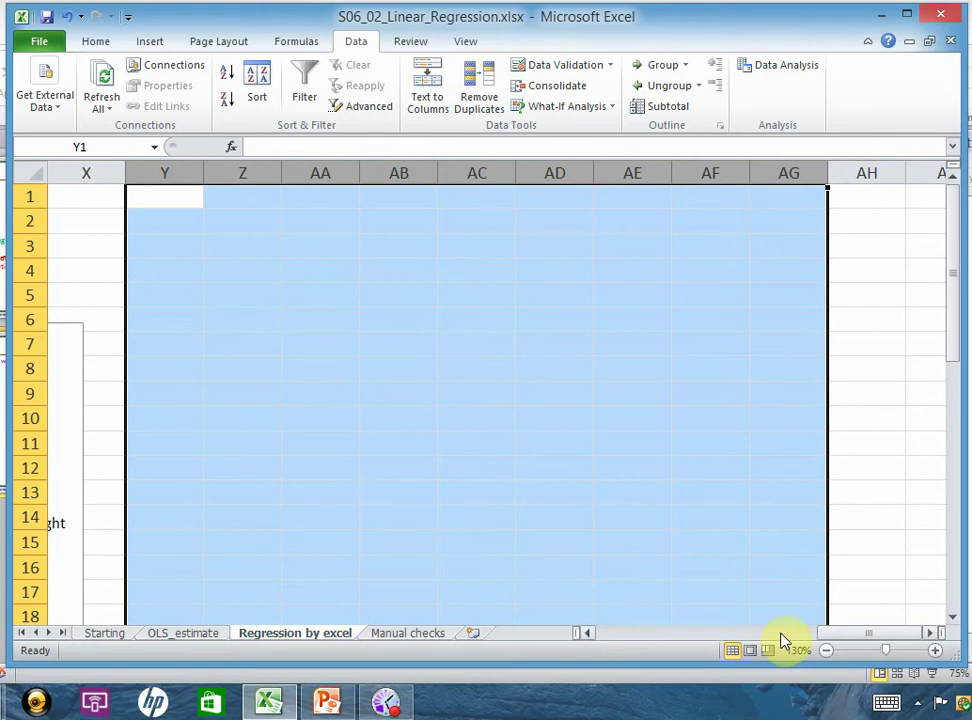
Review the prepared summary output beginning in column G, focusing on Multiple R and R Square, and compare it with the scatter chart.
{"action": "left_click_drag", "start_coordinate": [863, 634], "coordinate": [597, 672]}
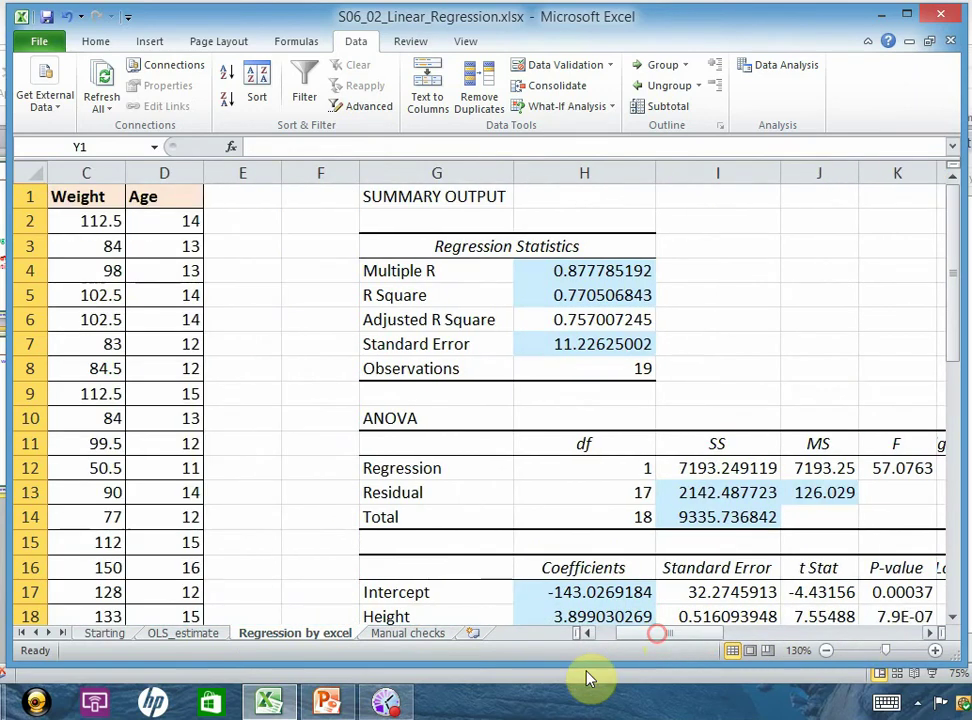
{"action": "left_click", "coordinate": [698, 266]}
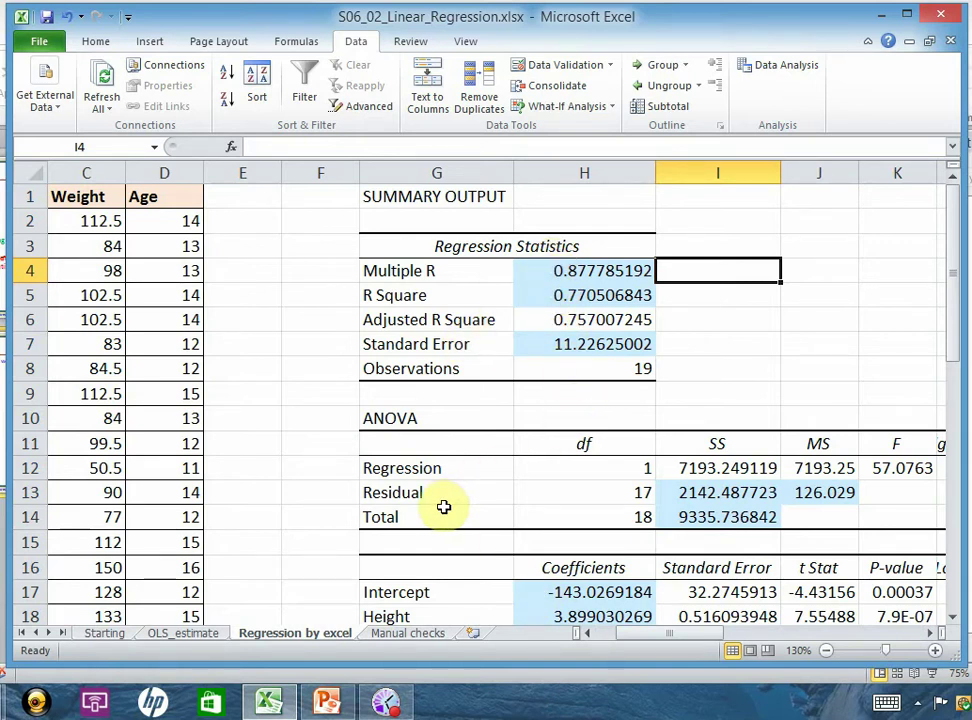
{"action": "left_click", "coordinate": [319, 295]}
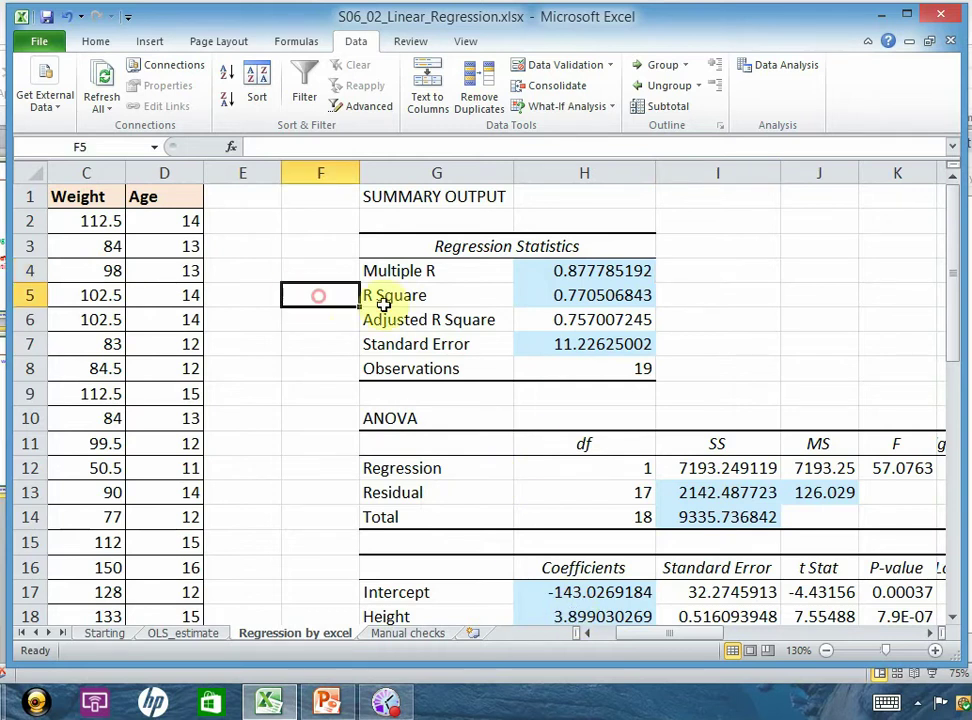
{"action": "left_click", "coordinate": [583, 268]}
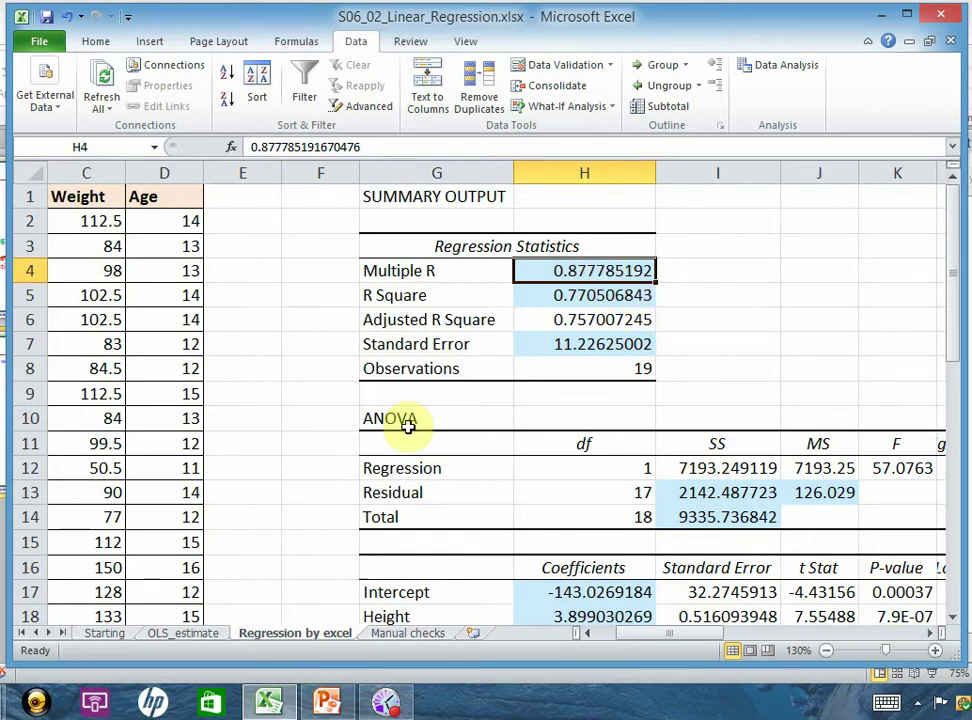
{"action": "left_click_drag", "start_coordinate": [679, 638], "coordinate": [808, 657]}
{"action": "scroll", "coordinate": [780, 538], "scroll_direction": "down", "scroll_amount": 1}
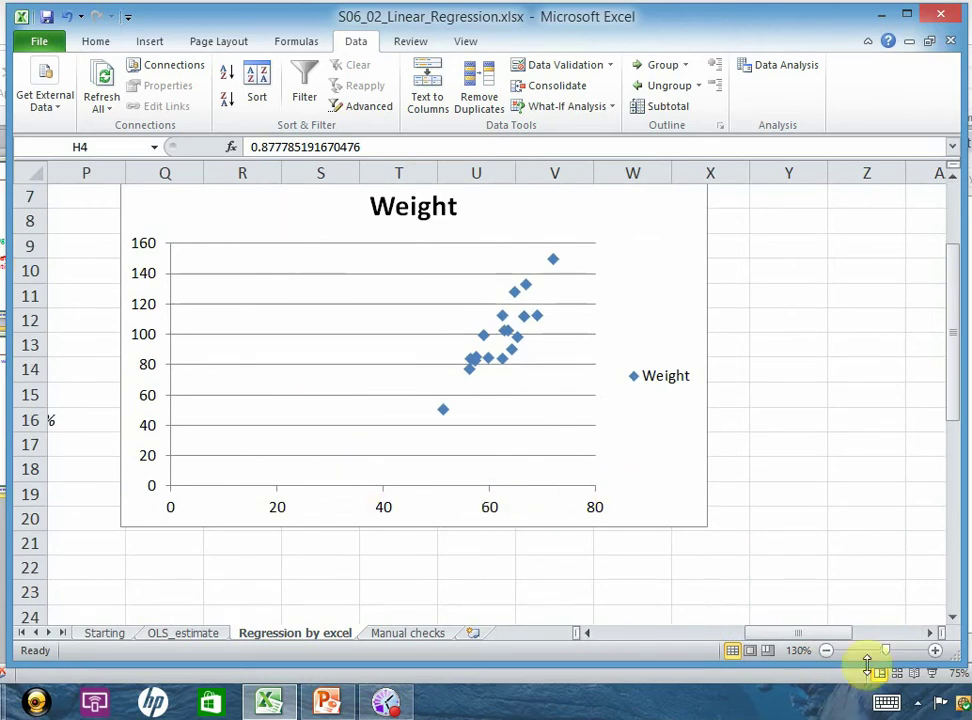
{"action": "left_click_drag", "start_coordinate": [820, 635], "coordinate": [728, 642]}
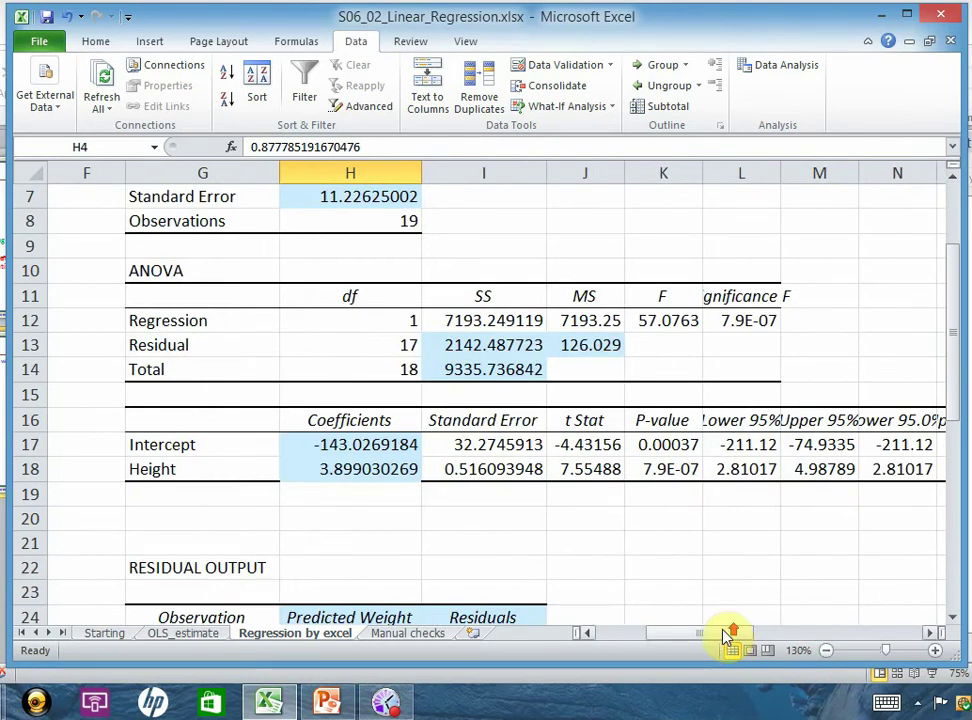
{"action": "scroll", "coordinate": [560, 480], "scroll_direction": "up", "scroll_amount": 2}
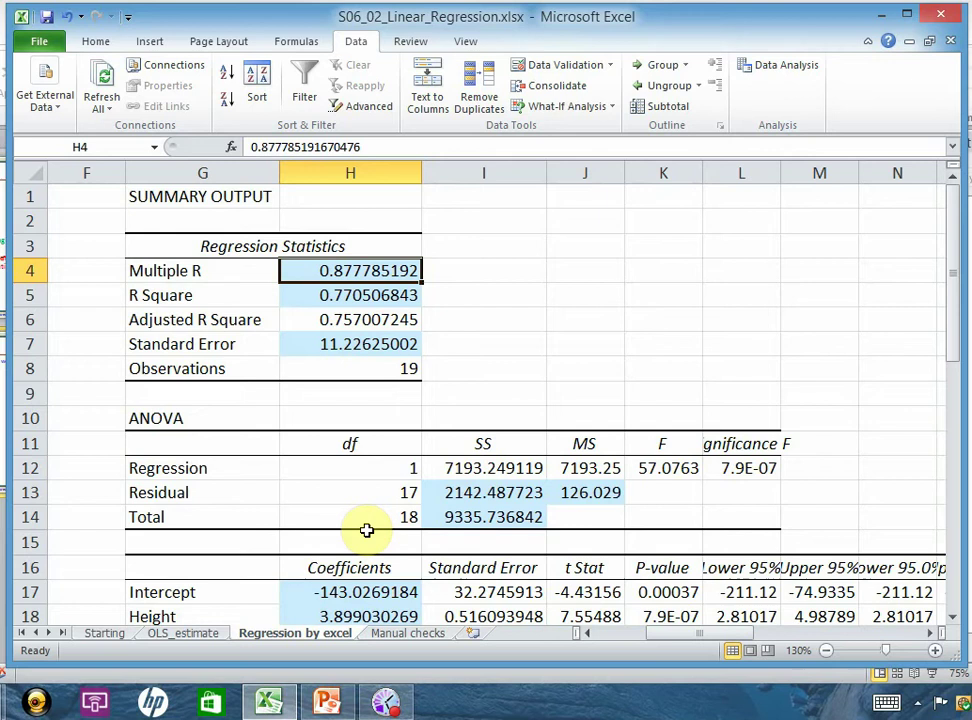
Examine the Intercept and Height coefficients in cells H17 and H18 of the regression output.
{"action": "scroll", "coordinate": [366, 528], "scroll_direction": "down", "scroll_amount": 1}
{"action": "left_click", "coordinate": [333, 518]}
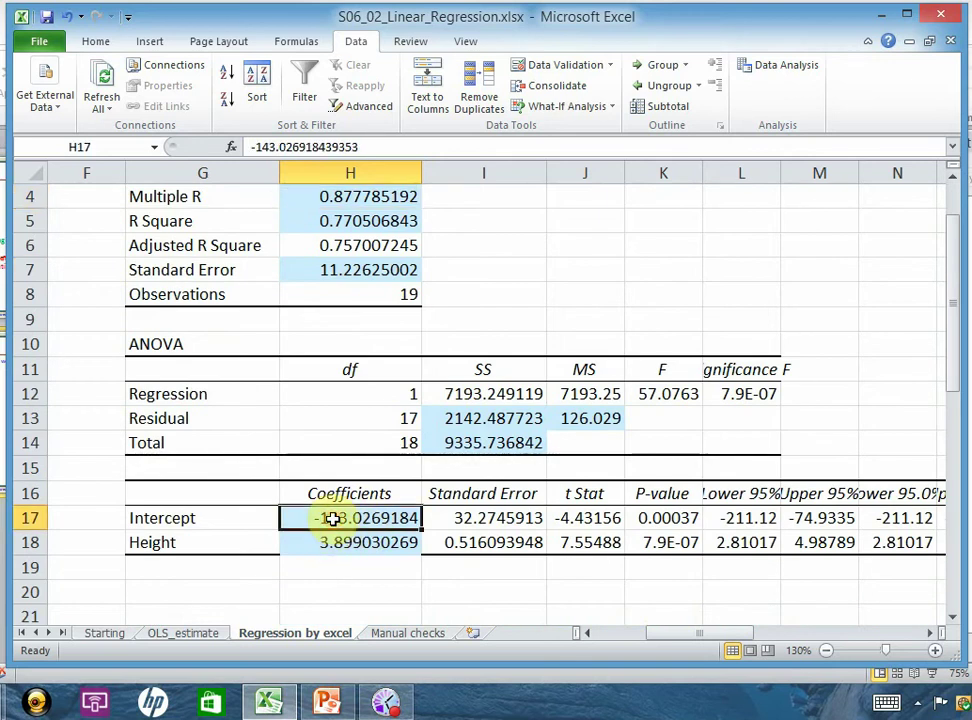
{"action": "left_click", "coordinate": [351, 543]}
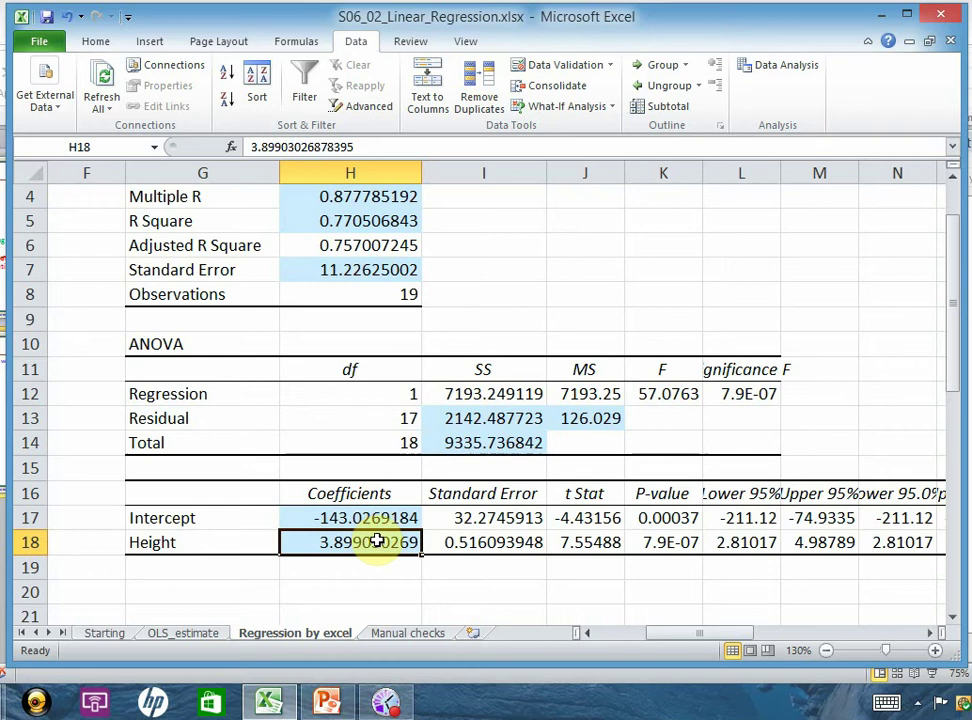
{"action": "left_click", "coordinate": [338, 518]}
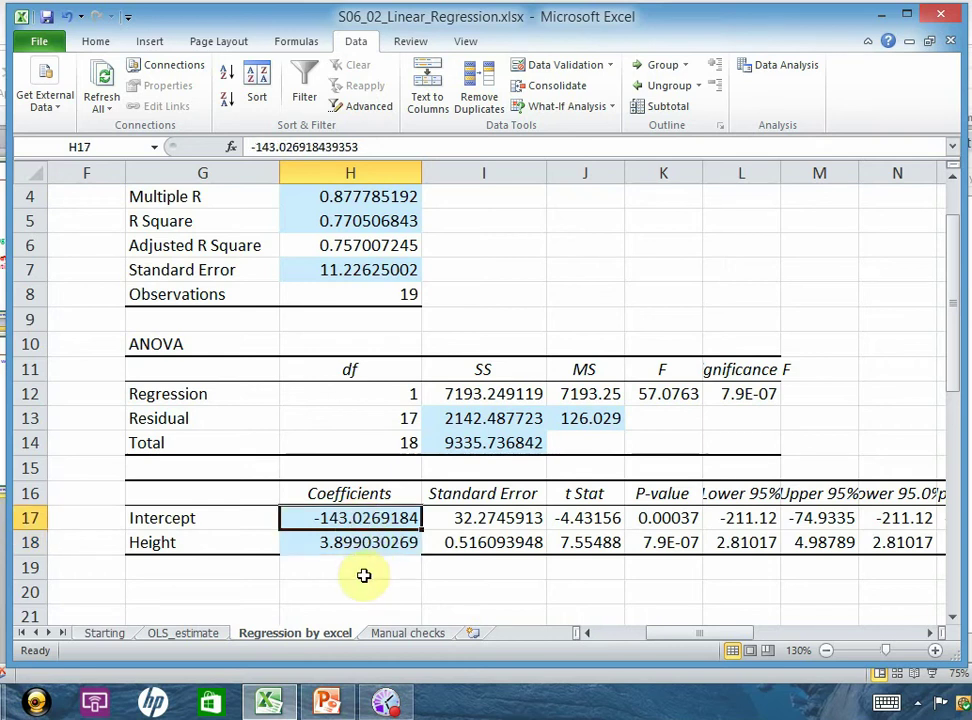
Begin a formula in cell I5 beside R Square that references the Multiple R value in H4.
{"action": "scroll", "coordinate": [364, 575], "scroll_direction": "up", "scroll_amount": 1}
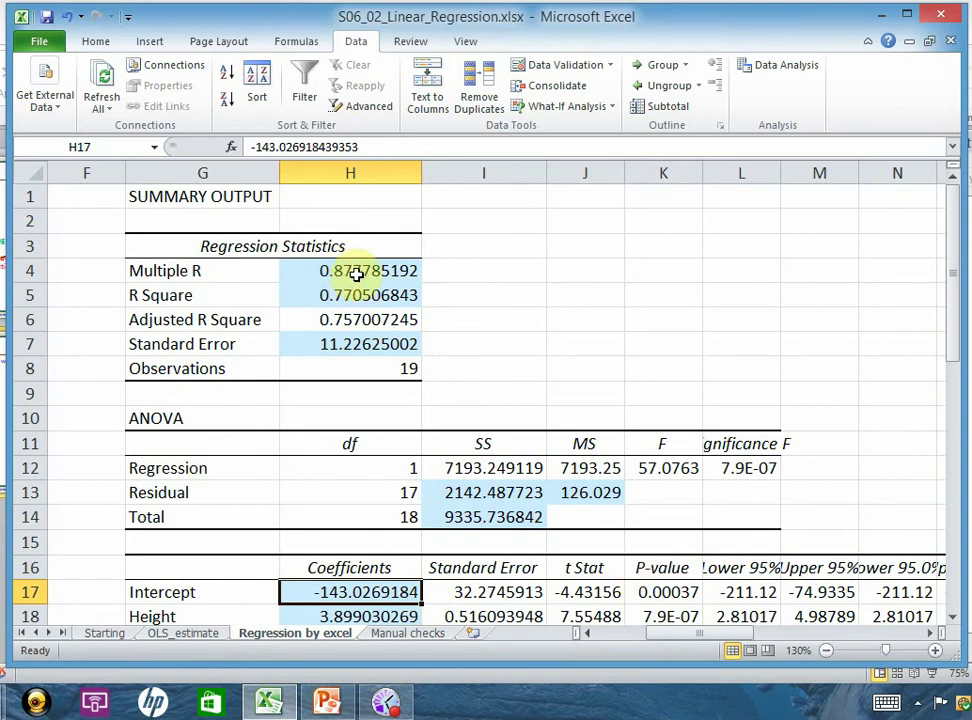
{"action": "left_click", "coordinate": [484, 297]}
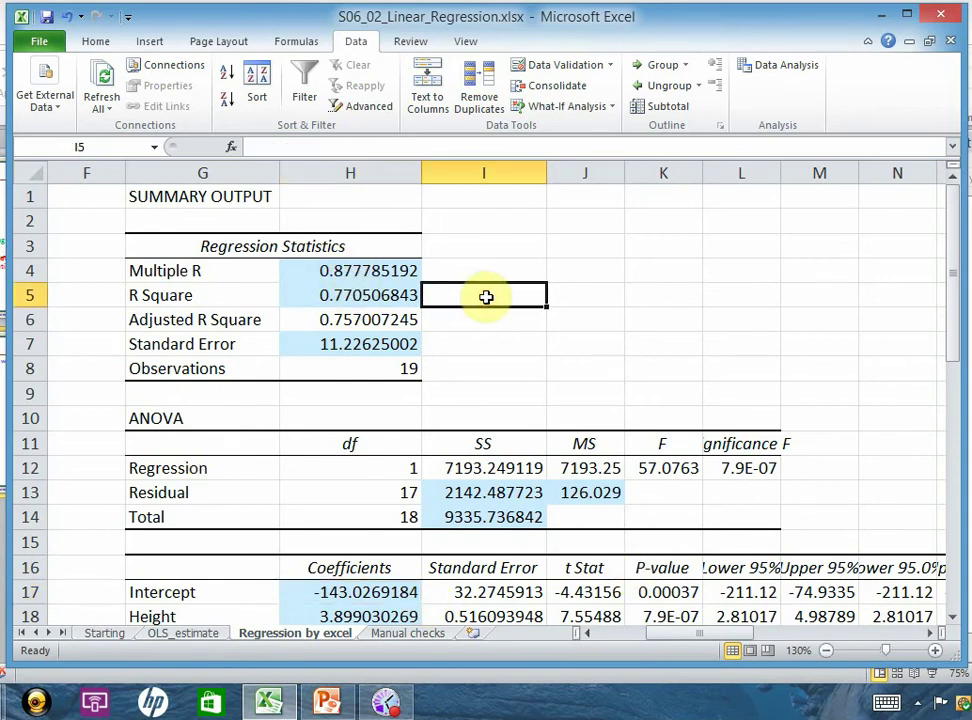
{"action": "type", "text": "="}
{"action": "left_click", "coordinate": [415, 270]}
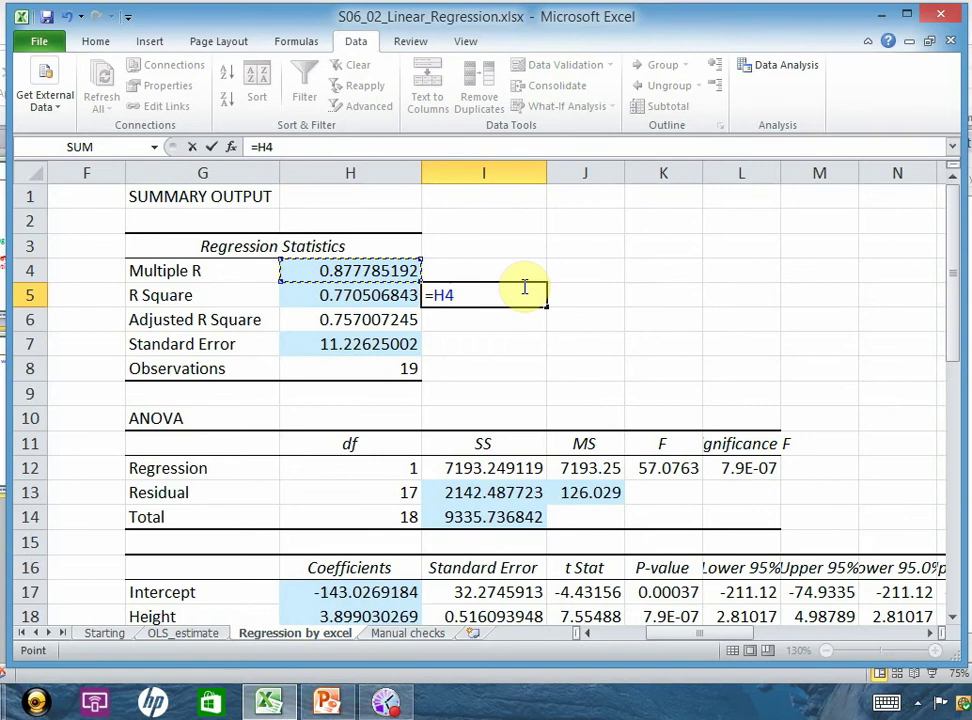
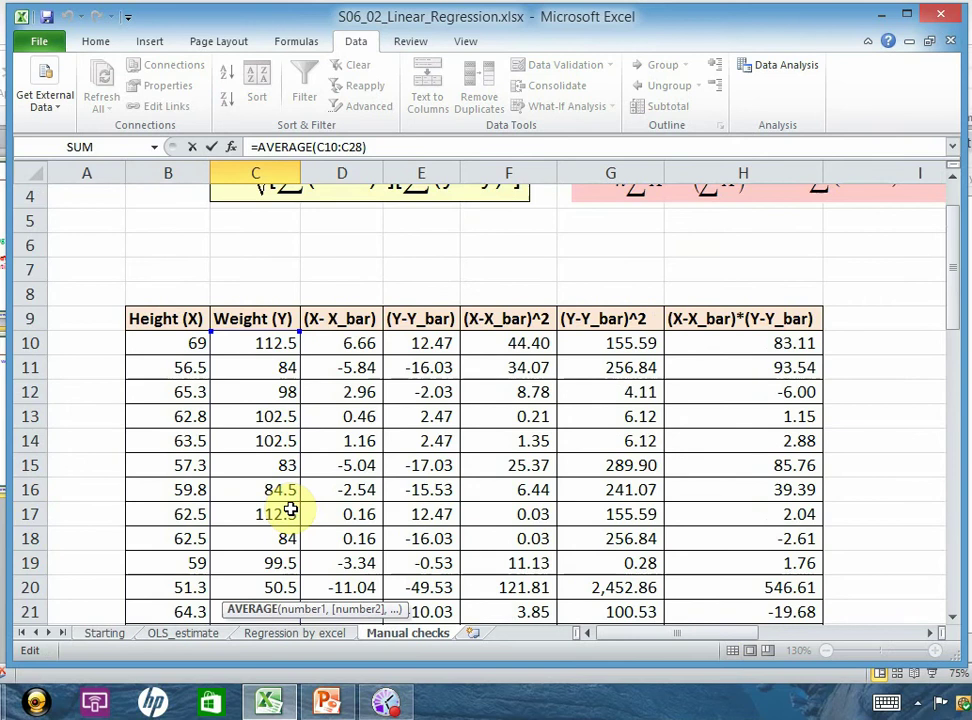
Inspect the Weight average formula in C29 and the height deviation formula in D10 on the Manual checks sheet.
{"action": "scroll", "coordinate": [290, 510], "scroll_direction": "down", "scroll_amount": 4}
{"action": "key", "text": "Return"}
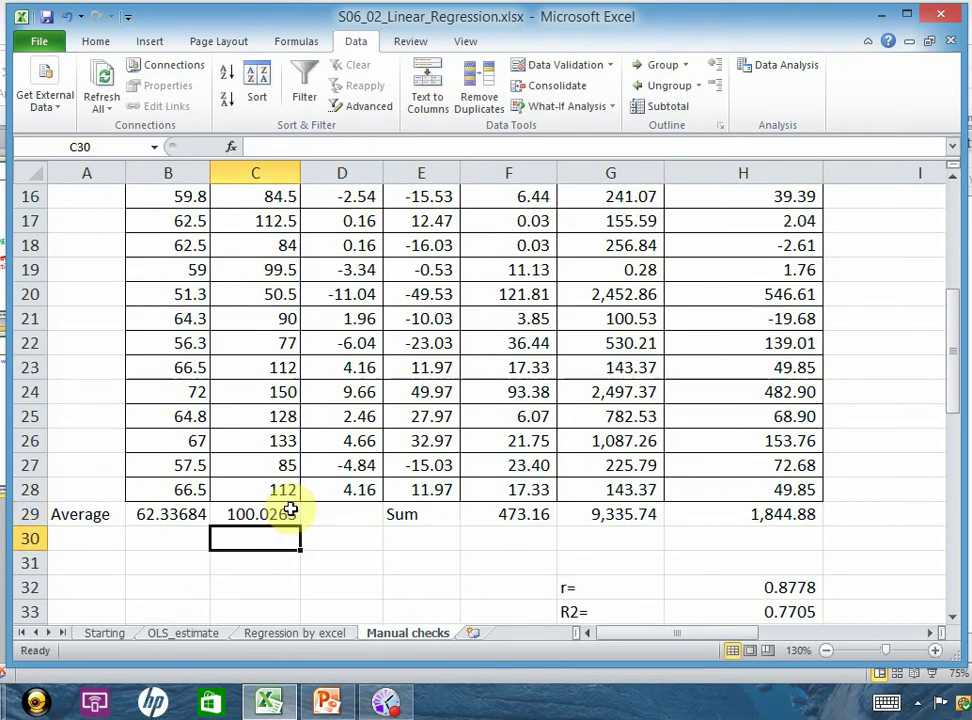
{"action": "scroll", "coordinate": [290, 510], "scroll_direction": "up", "scroll_amount": 4}
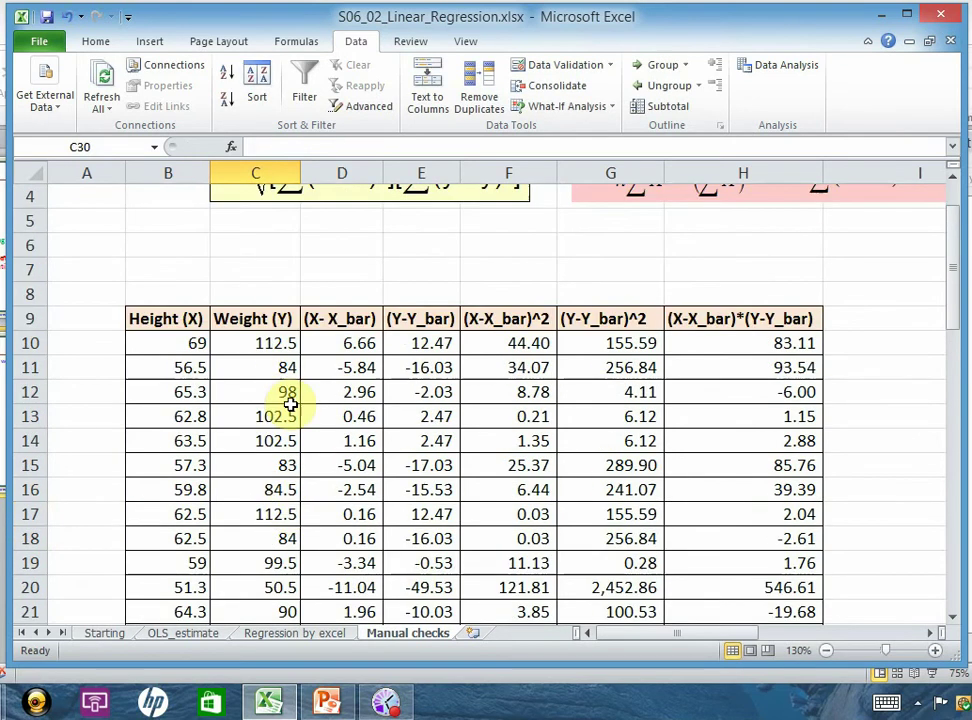
{"action": "double_click", "coordinate": [347, 345]}
{"action": "scroll", "coordinate": [304, 445], "scroll_direction": "down", "scroll_amount": 4}
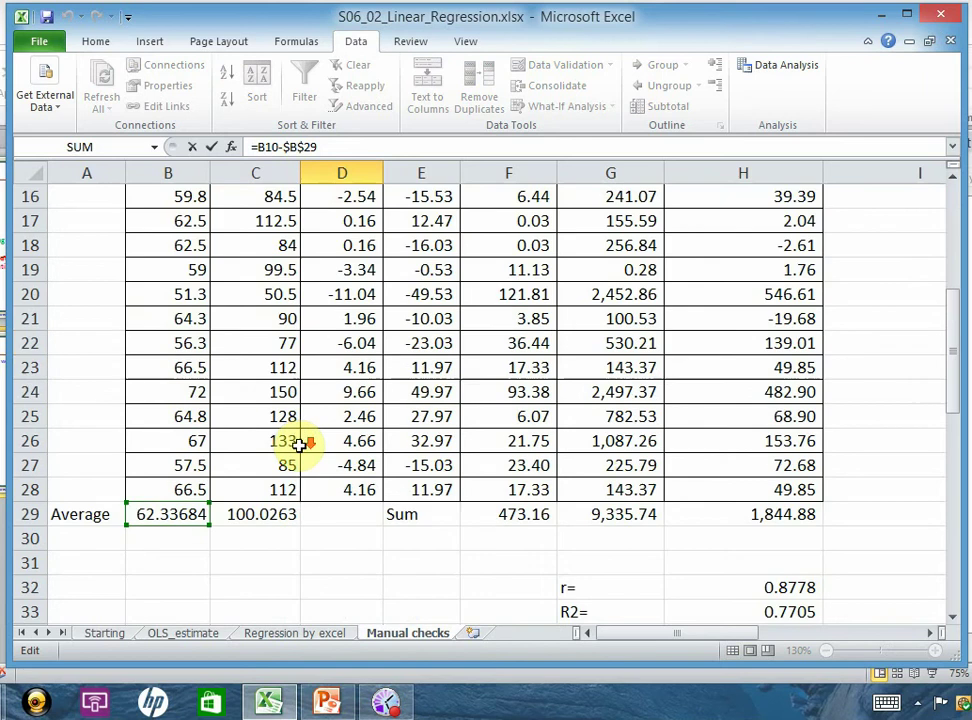
{"action": "key", "text": "Return"}
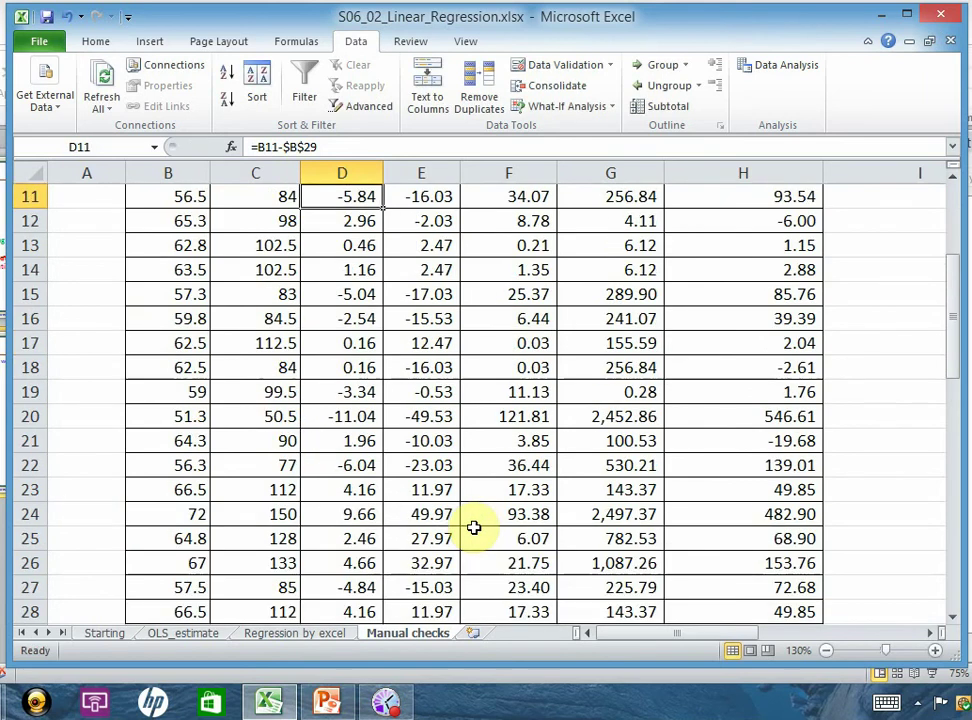
Inspect the squared deviation formulas in F10 and G10 and the deviation product formula in H10.
{"action": "scroll", "coordinate": [468, 527], "scroll_direction": "up", "scroll_amount": 3}
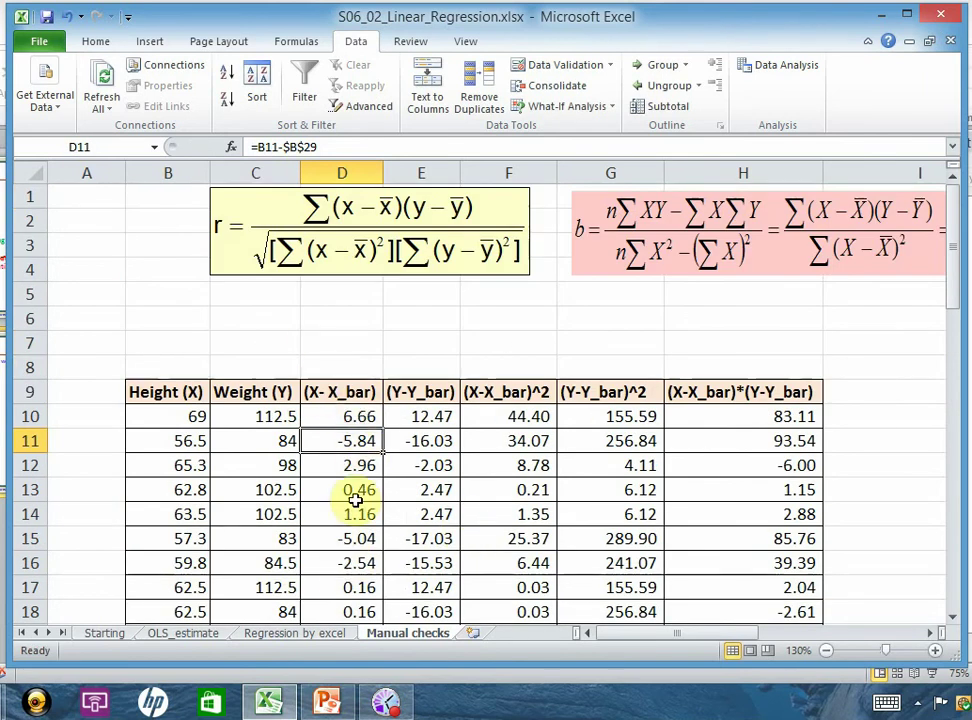
{"action": "scroll", "coordinate": [354, 521], "scroll_direction": "down", "scroll_amount": 5}
{"action": "scroll", "coordinate": [350, 528], "scroll_direction": "up", "scroll_amount": 4}
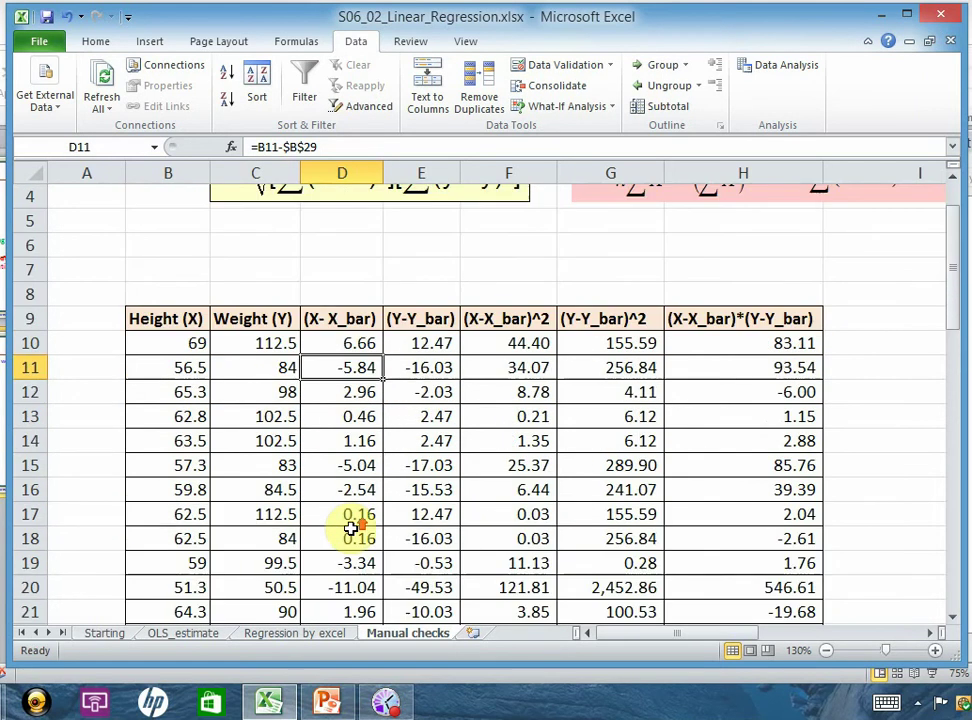
{"action": "scroll", "coordinate": [412, 590], "scroll_direction": "down", "scroll_amount": 4}
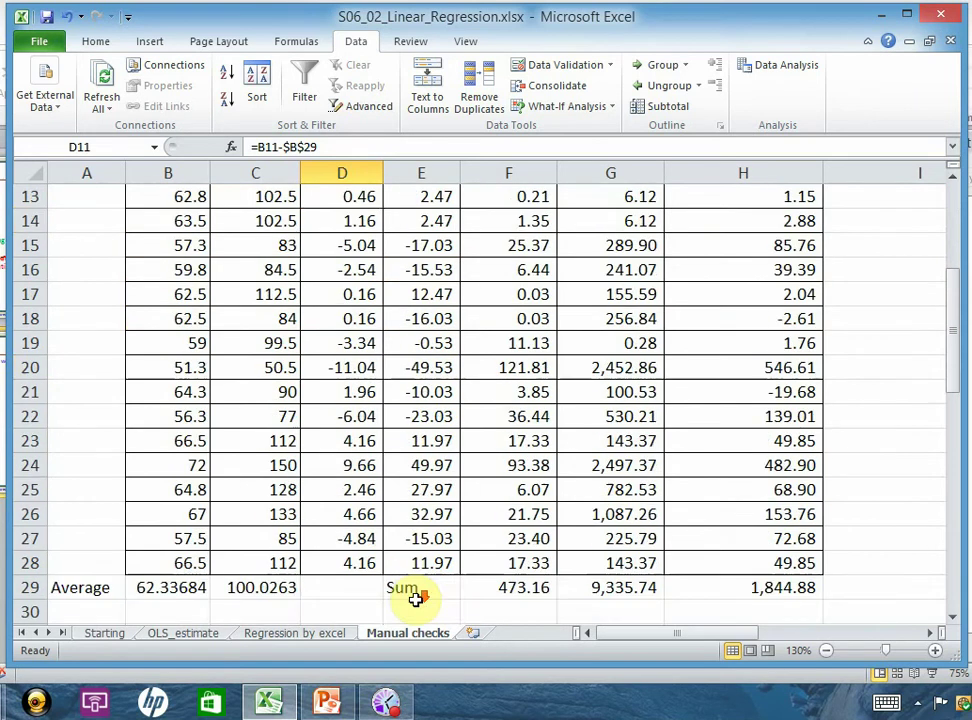
{"action": "scroll", "coordinate": [432, 512], "scroll_direction": "up", "scroll_amount": 4}
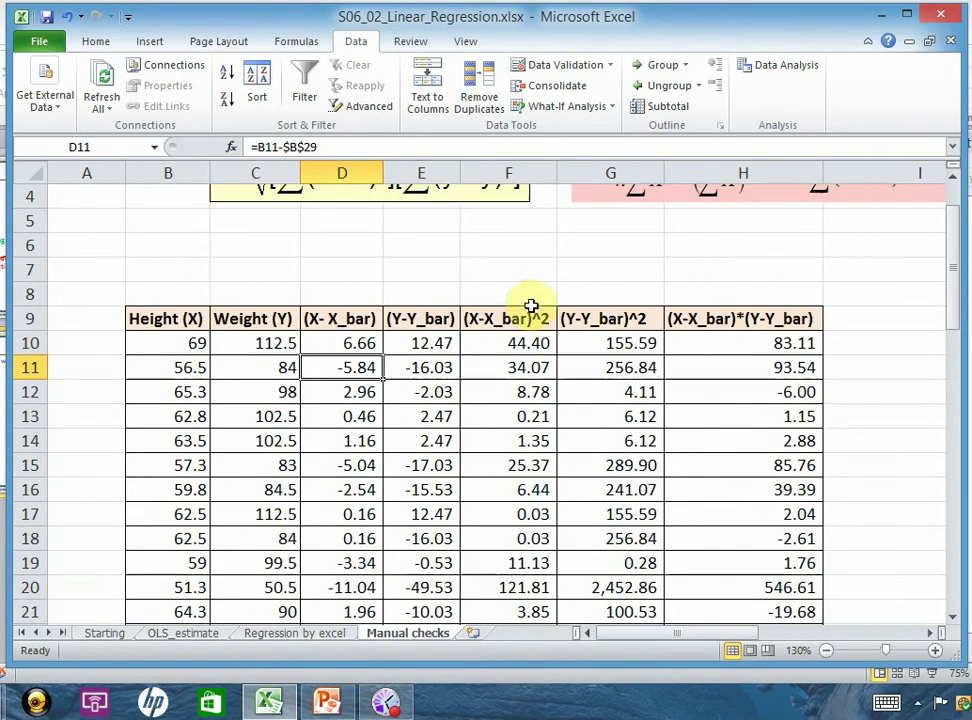
{"action": "left_click", "coordinate": [526, 342]}
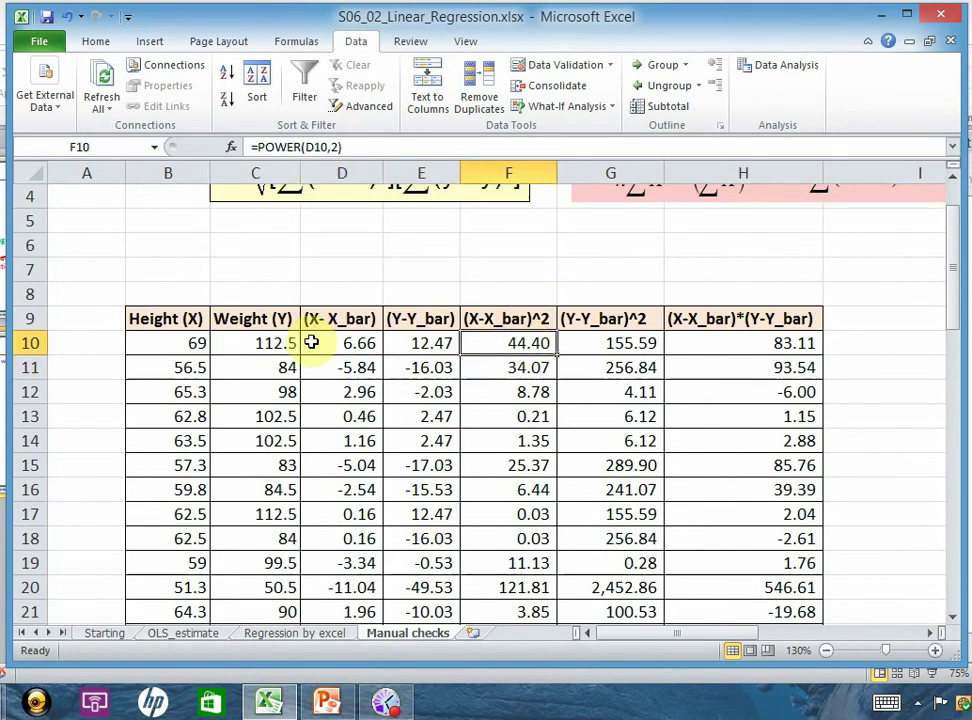
{"action": "left_click", "coordinate": [600, 340]}
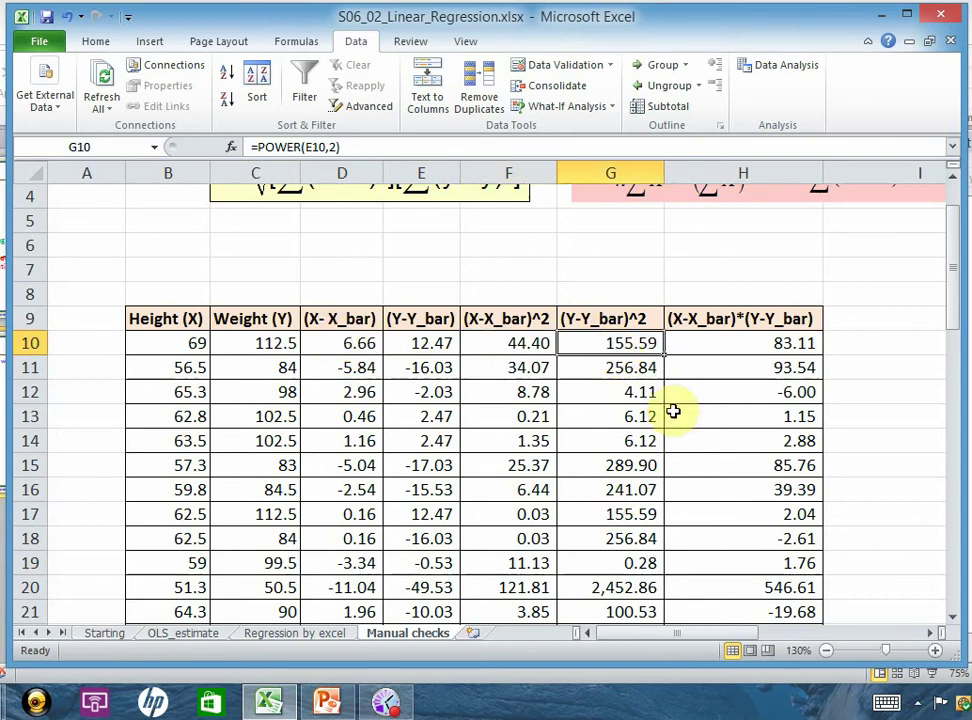
{"action": "left_click", "coordinate": [786, 342]}
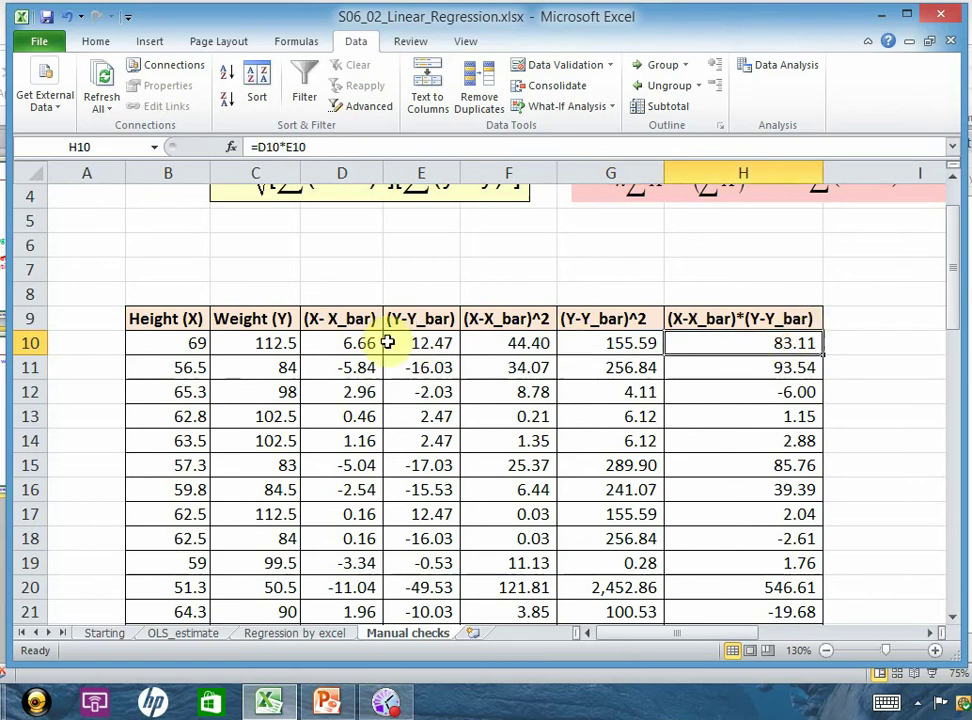
Inspect the sum formula in F29 and trace its range through the squared height deviations column.
{"action": "scroll", "coordinate": [672, 412], "scroll_direction": "down", "scroll_amount": 5}
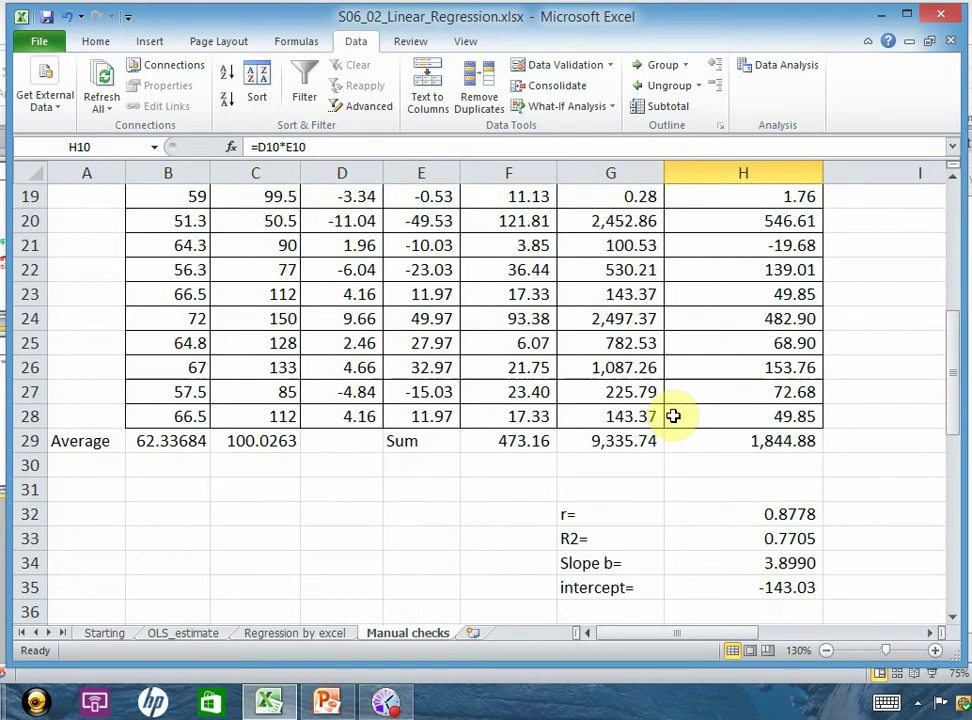
{"action": "left_click", "coordinate": [506, 443]}
{"action": "scroll", "coordinate": [512, 442], "scroll_direction": "up", "scroll_amount": 3}
{"action": "scroll", "coordinate": [512, 442], "scroll_direction": "up", "scroll_amount": 2}
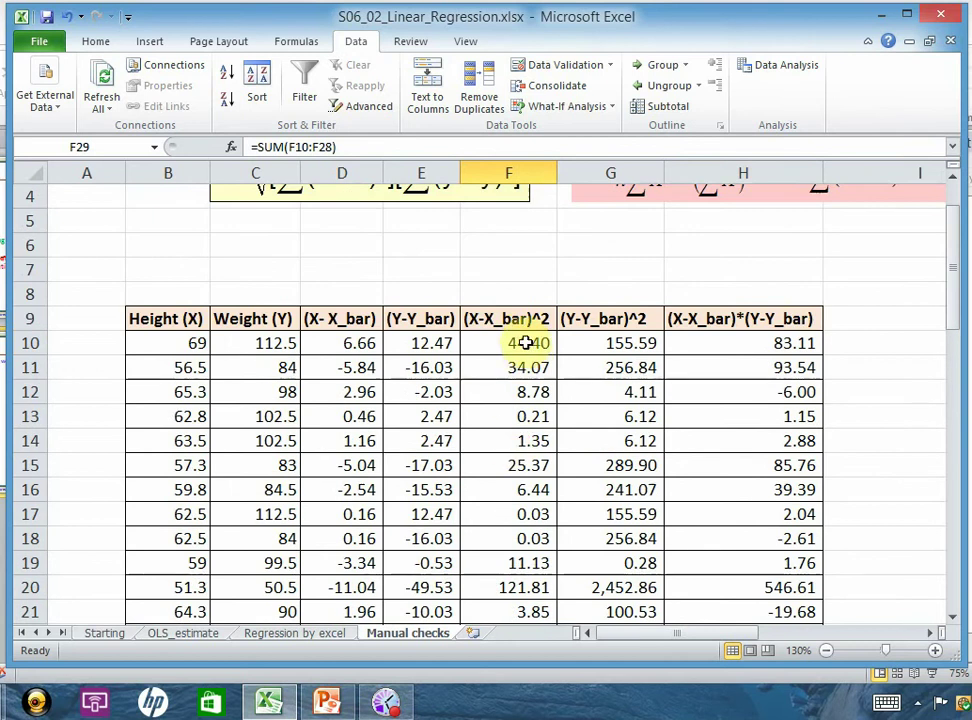
{"action": "scroll", "coordinate": [527, 341], "scroll_direction": "down", "scroll_amount": 4}
{"action": "double_click", "coordinate": [514, 516]}
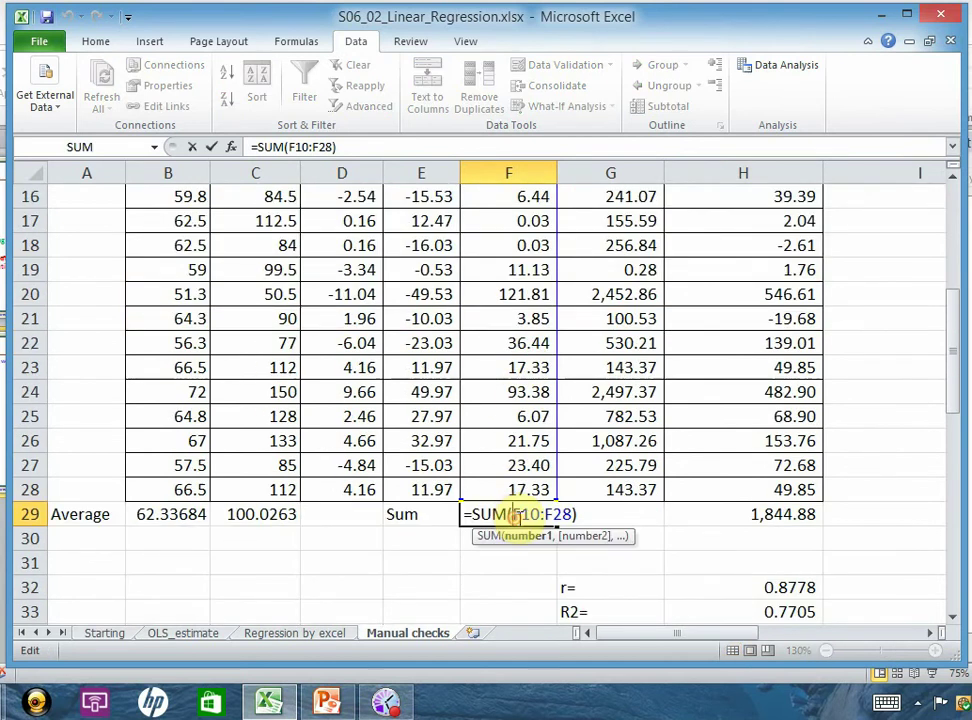
{"action": "scroll", "coordinate": [519, 521], "scroll_direction": "up", "scroll_amount": 4}
{"action": "key", "text": "Return"}
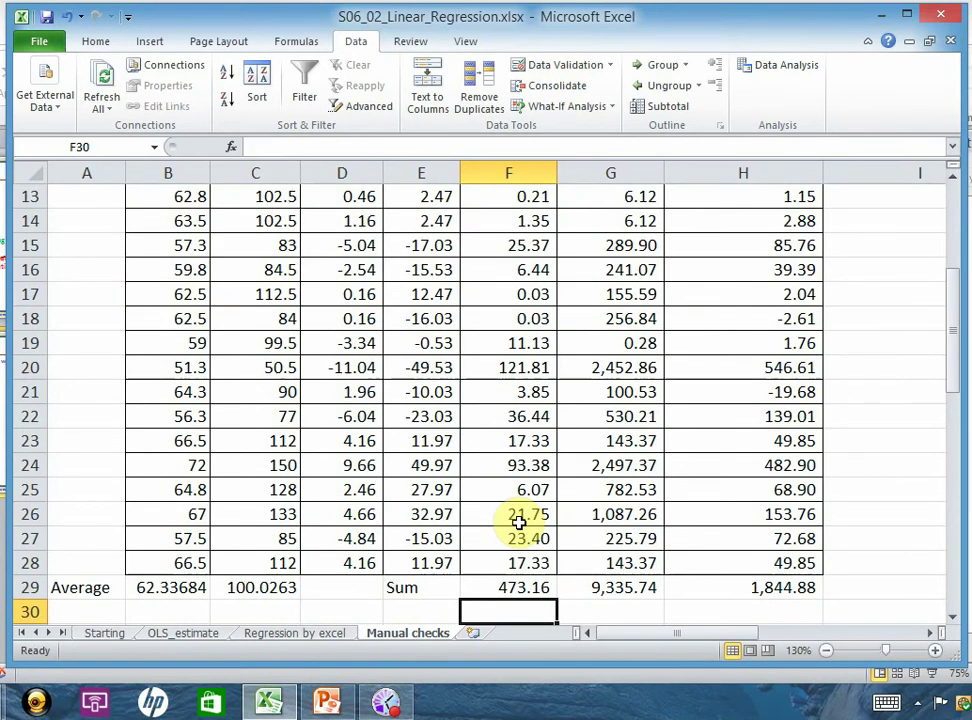
Inspect the sum formulas in G29 and H29 for the squared weight deviations and the deviation products.
{"action": "left_click", "coordinate": [609, 590]}
{"action": "double_click", "coordinate": [609, 590]}
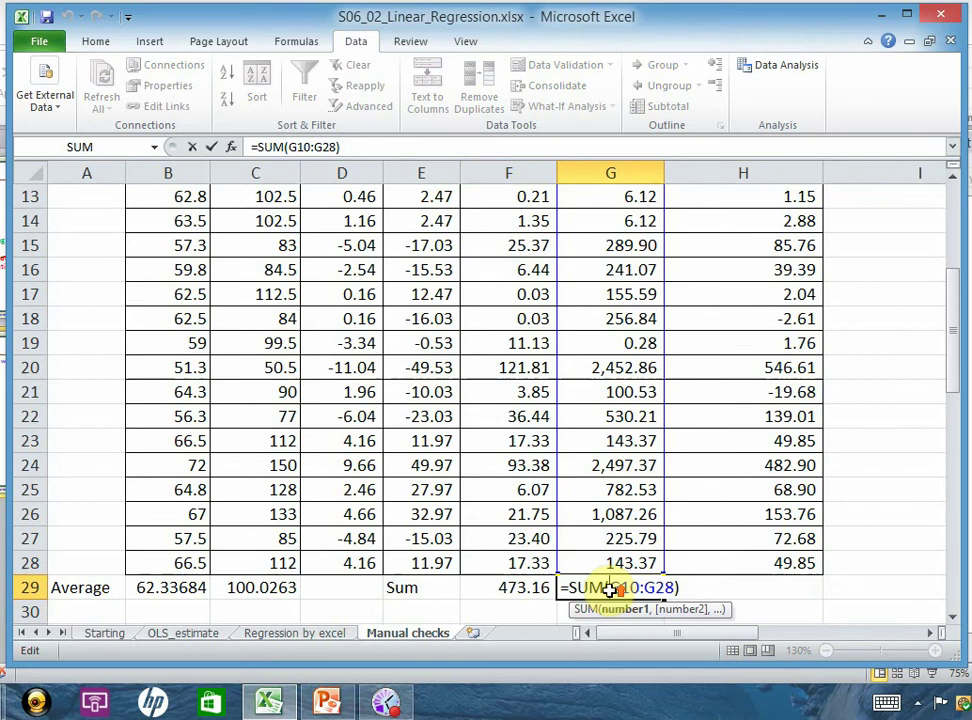
{"action": "scroll", "coordinate": [609, 590], "scroll_direction": "up", "scroll_amount": 3}
{"action": "key", "text": "Return"}
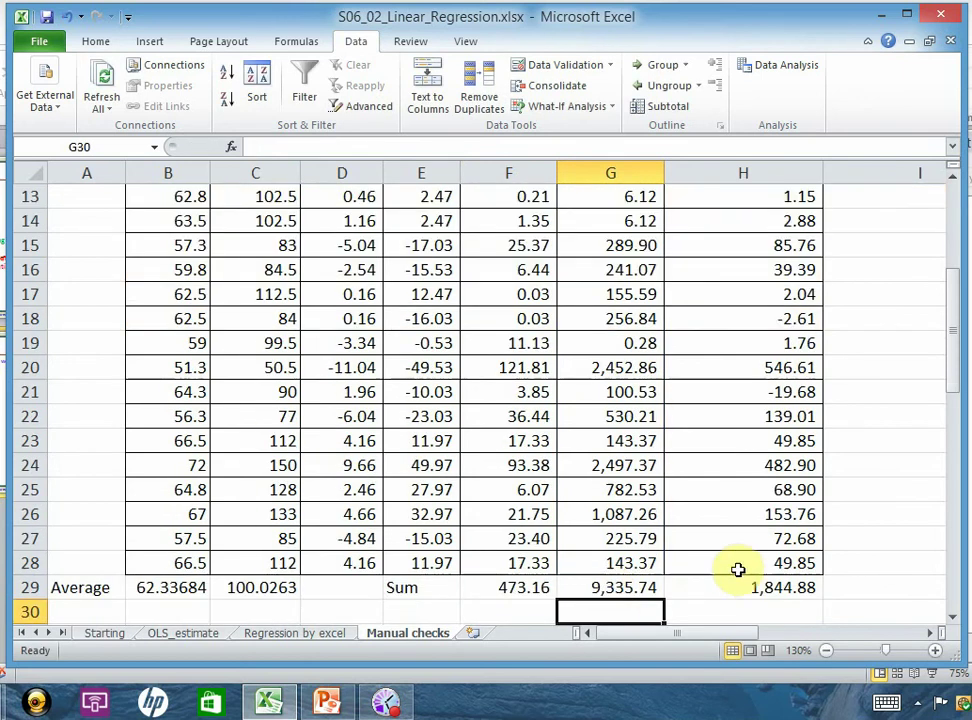
{"action": "left_click", "coordinate": [695, 588]}
{"action": "double_click", "coordinate": [760, 588]}
{"action": "scroll", "coordinate": [760, 588], "scroll_direction": "up", "scroll_amount": 4}
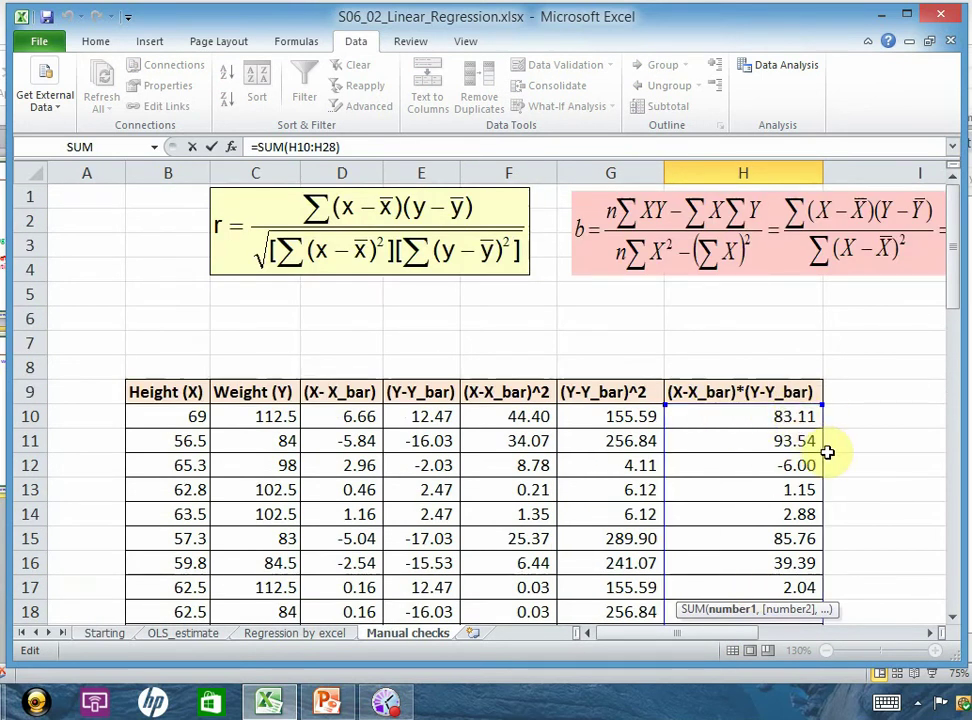
{"action": "key", "text": "Return"}
{"action": "scroll", "coordinate": [827, 452], "scroll_direction": "down", "scroll_amount": 3}
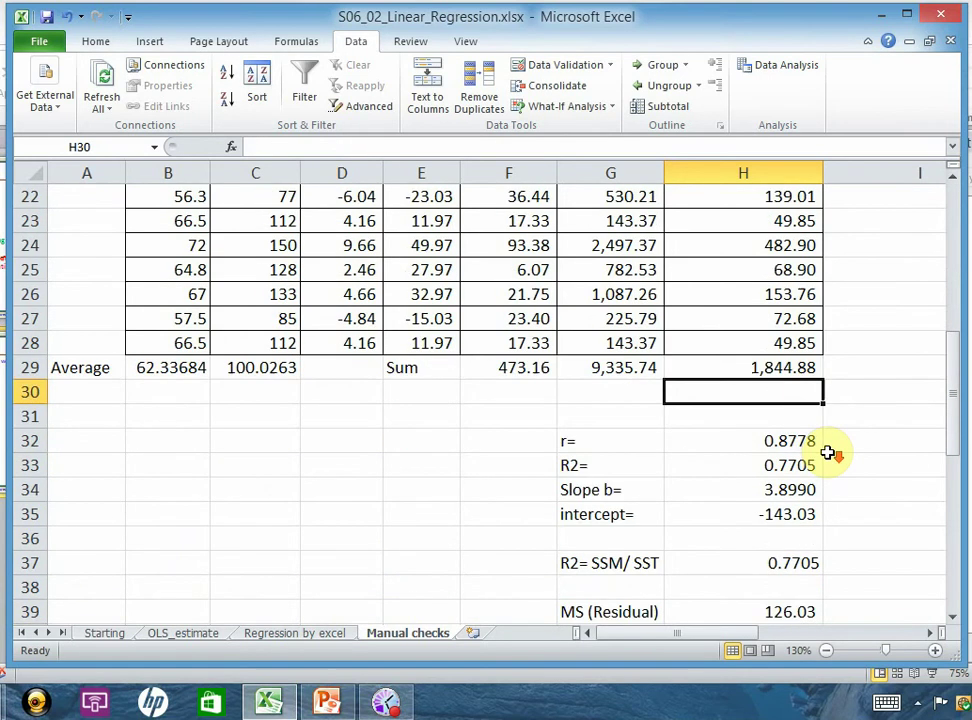
Inspect the r formula in H32 and compare its terms with the correlation equation above the data table.
{"action": "scroll", "coordinate": [828, 453], "scroll_direction": "up", "scroll_amount": 7}
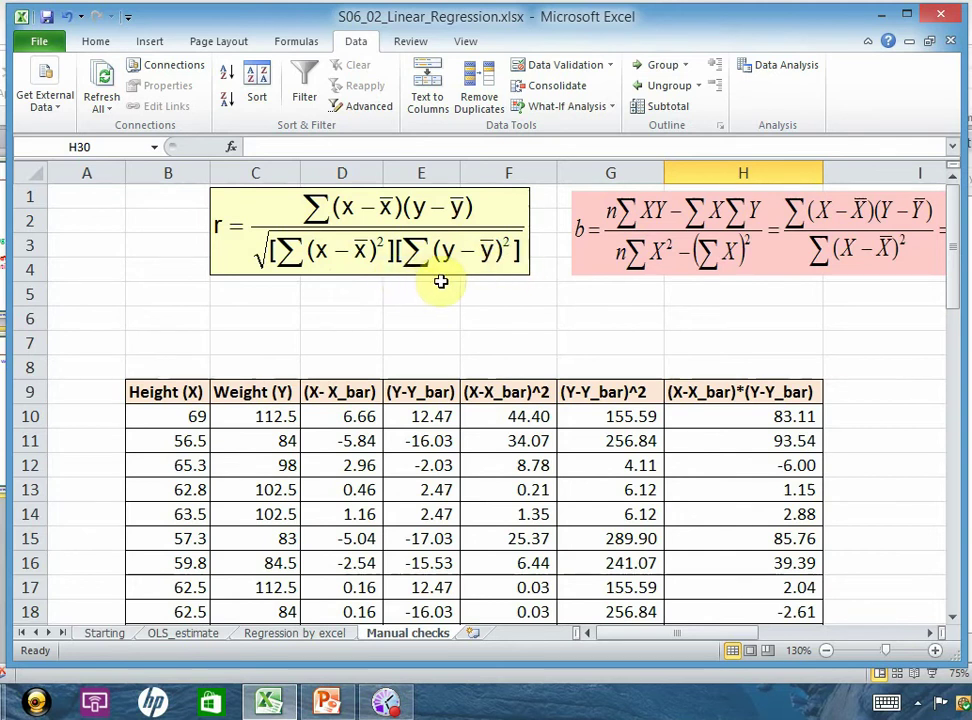
{"action": "scroll", "coordinate": [441, 281], "scroll_direction": "down", "scroll_amount": 4}
{"action": "scroll", "coordinate": [738, 620], "scroll_direction": "down", "scroll_amount": 2}
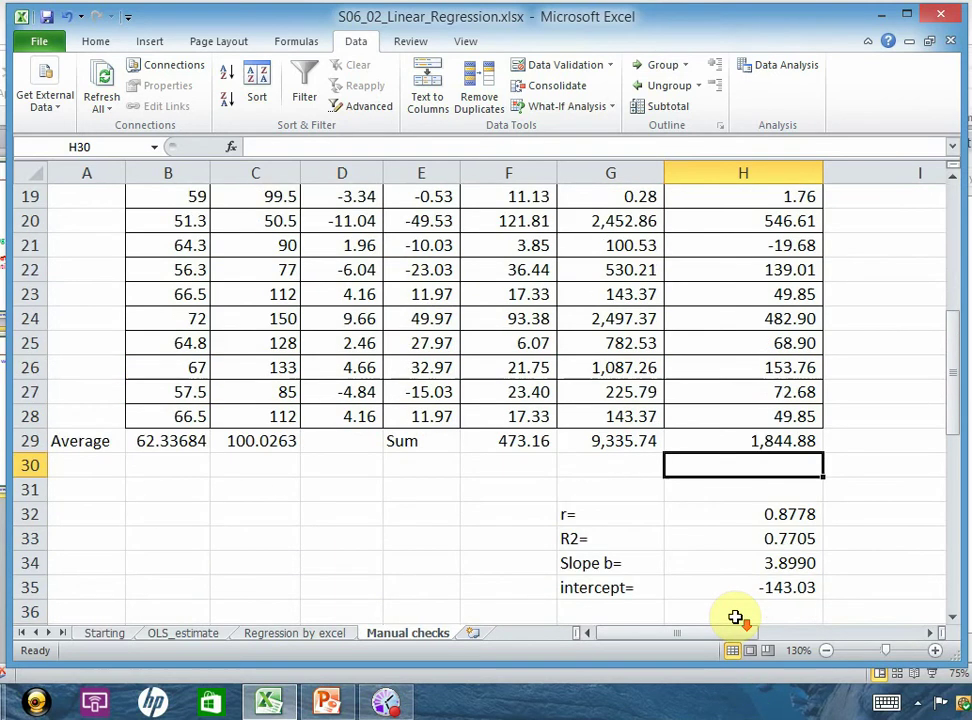
{"action": "double_click", "coordinate": [783, 516]}
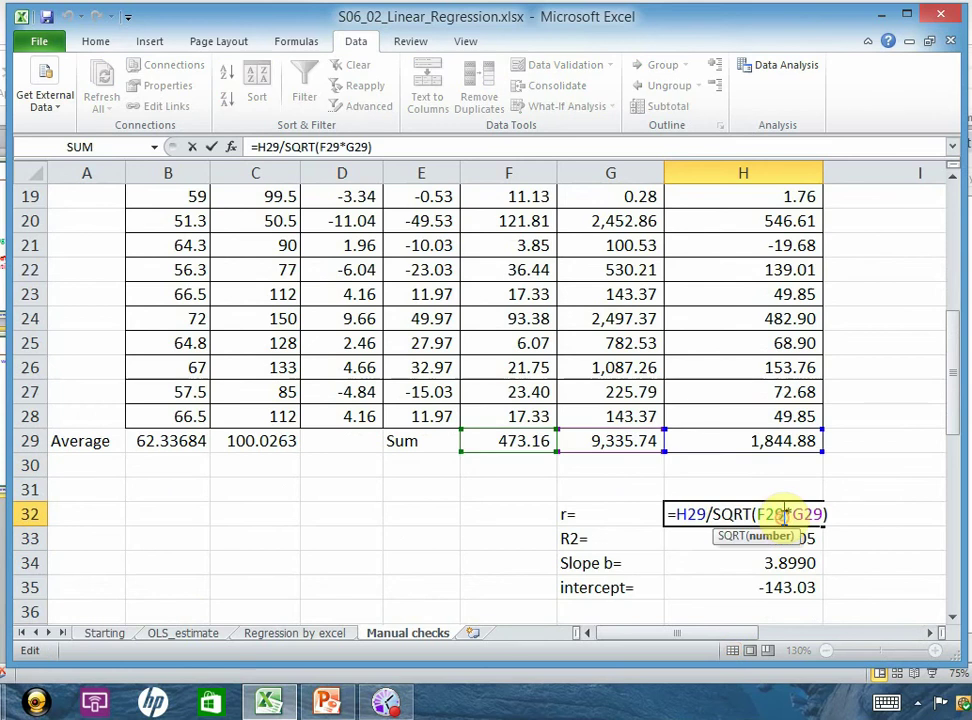
{"action": "scroll", "coordinate": [775, 568], "scroll_direction": "up", "scroll_amount": 1}
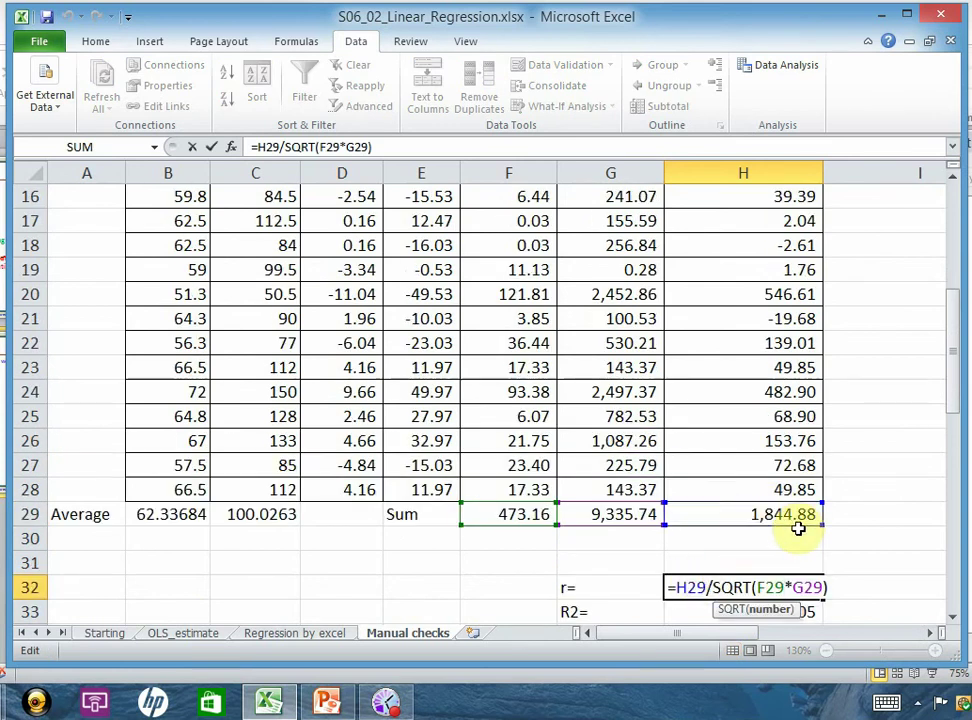
{"action": "scroll", "coordinate": [798, 584], "scroll_direction": "up", "scroll_amount": 5}
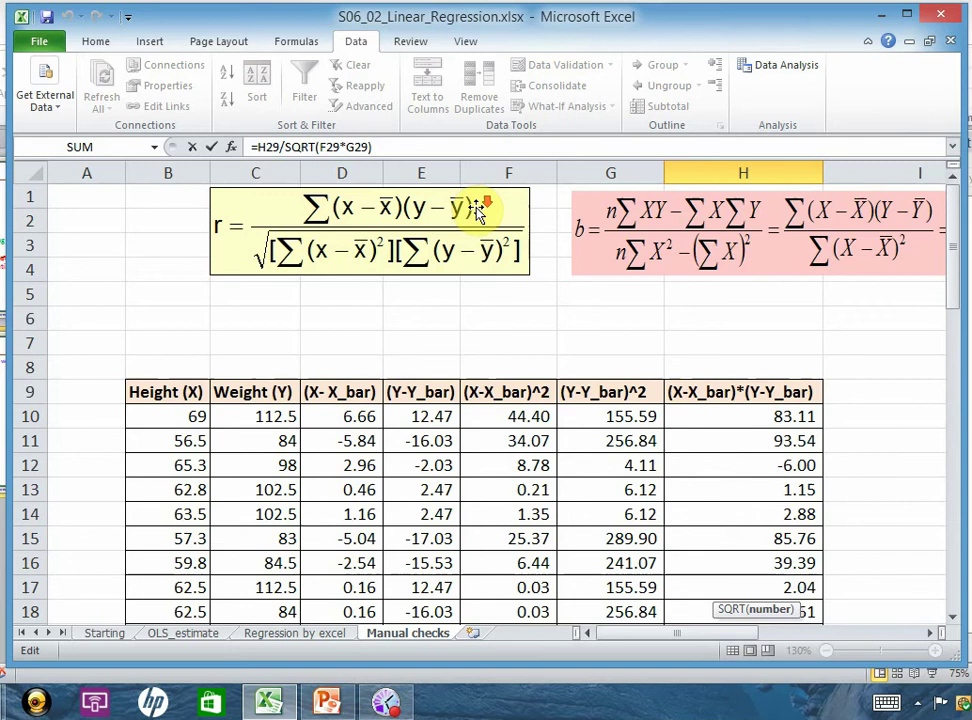
{"action": "scroll", "coordinate": [560, 300], "scroll_direction": "down", "scroll_amount": 5}
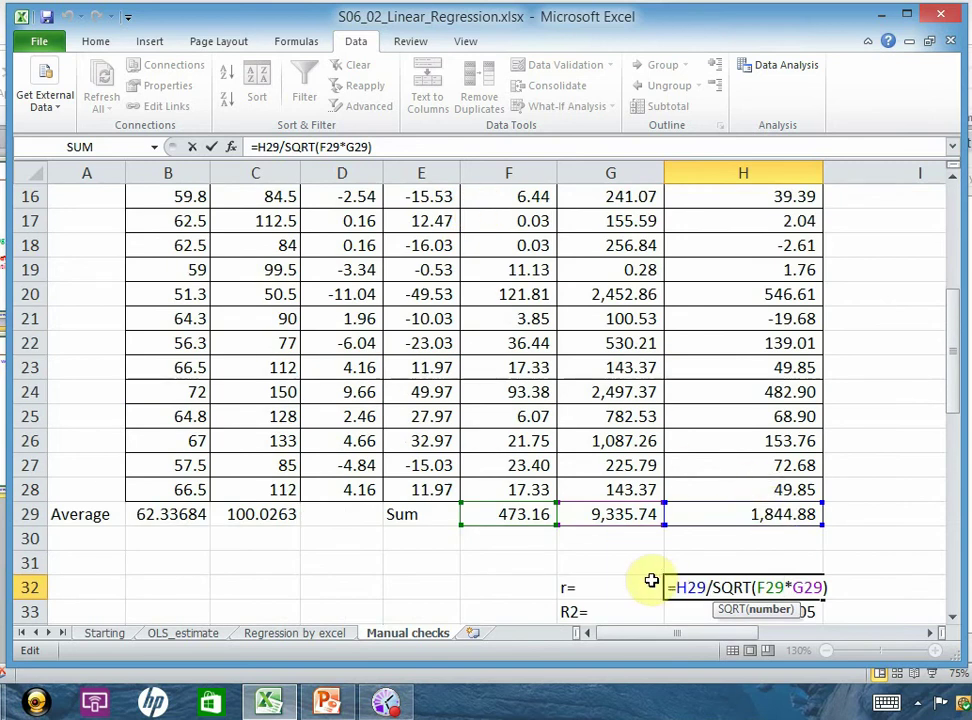
{"action": "scroll", "coordinate": [651, 581], "scroll_direction": "down", "scroll_amount": 1}
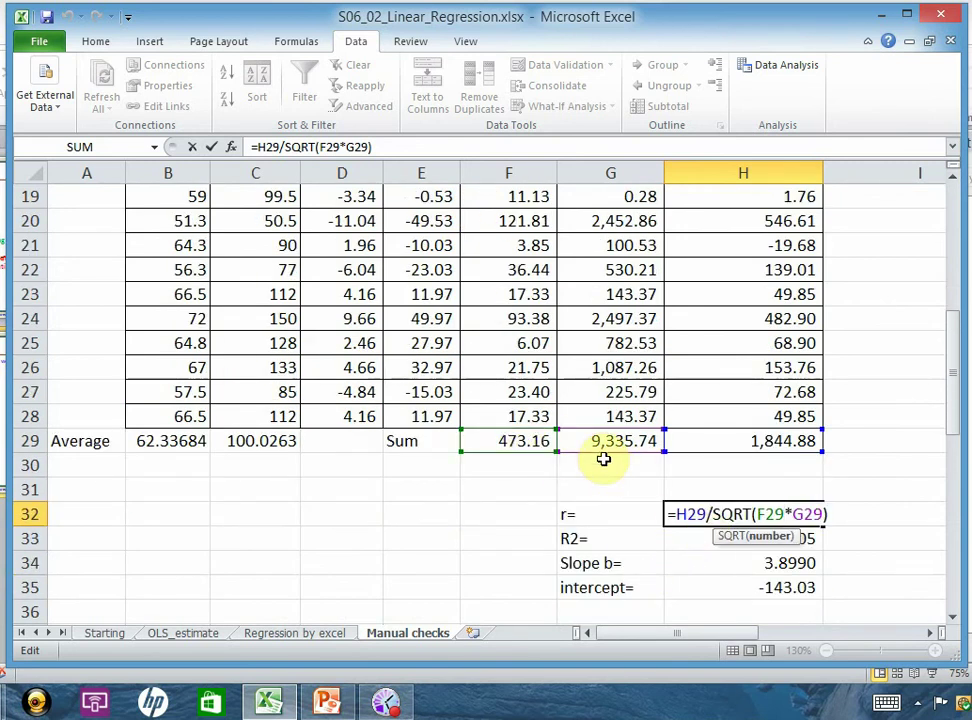
{"action": "scroll", "coordinate": [525, 447], "scroll_direction": "up", "scroll_amount": 6}
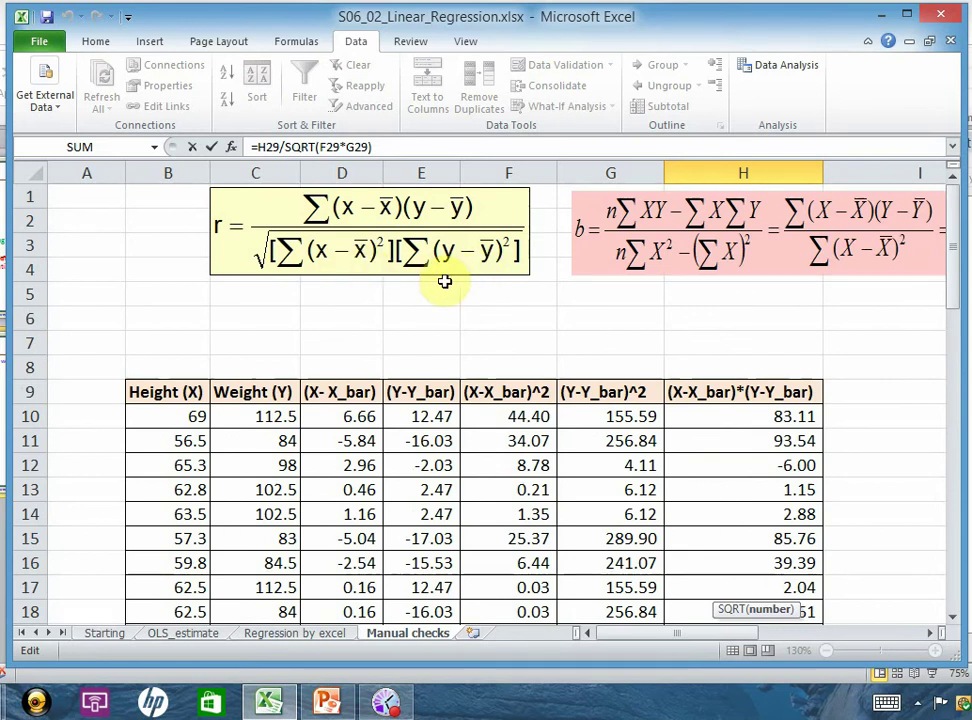
{"action": "scroll", "coordinate": [347, 260], "scroll_direction": "down", "scroll_amount": 7}
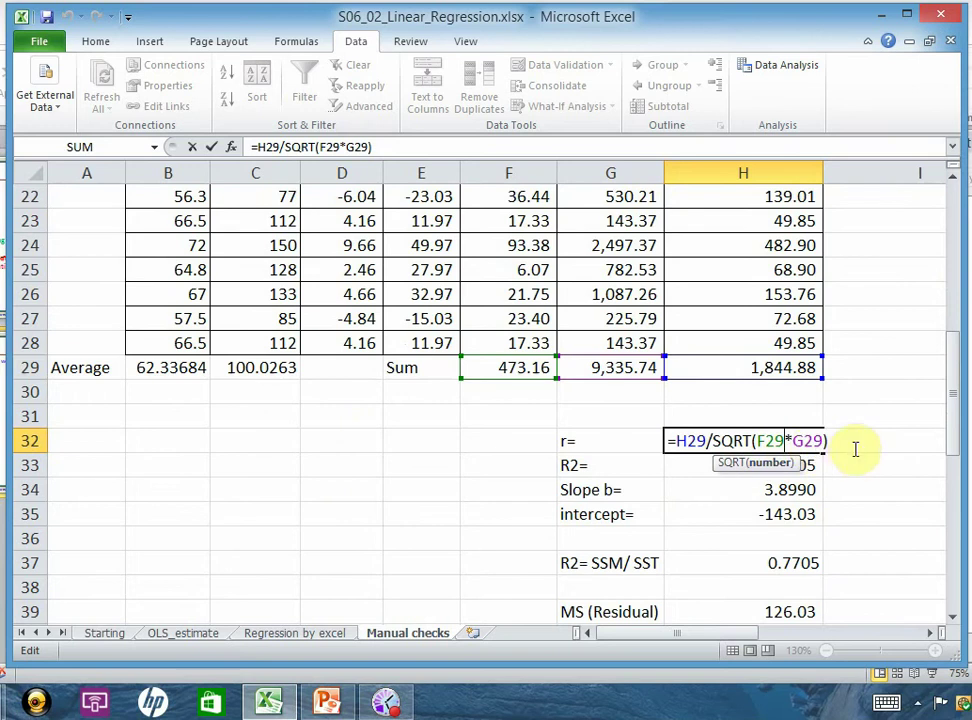
{"action": "key", "text": "Return"}
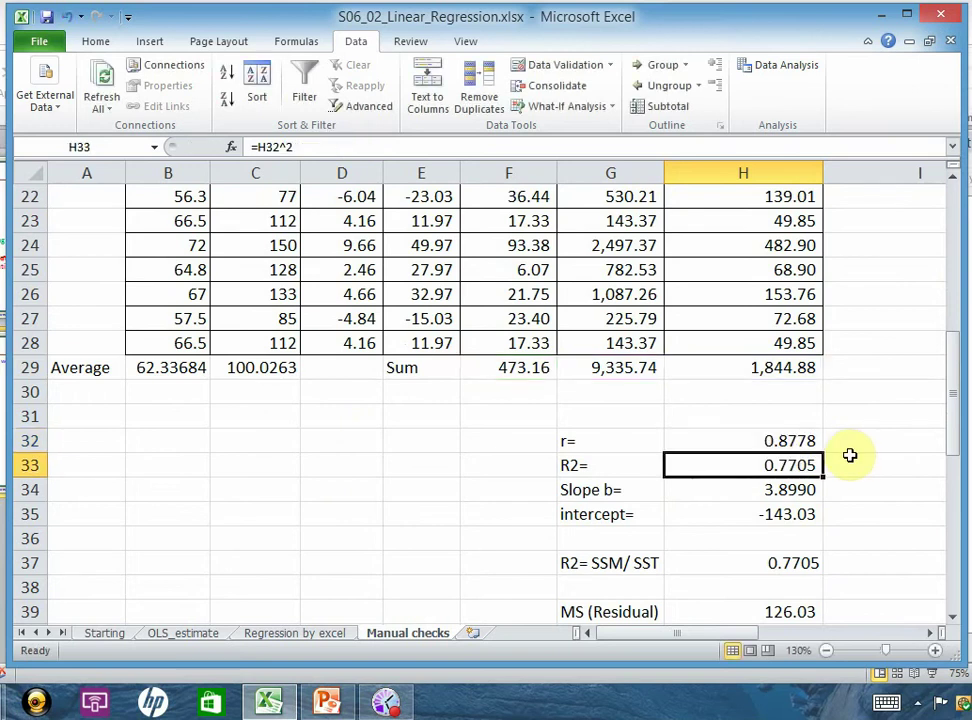
Compare r in H32 with Multiple R on the Regression by excel sheet, and display H32 with six decimal places.
{"action": "left_click", "coordinate": [792, 438]}
{"action": "scroll", "coordinate": [792, 436], "scroll_direction": "up", "scroll_amount": 7}
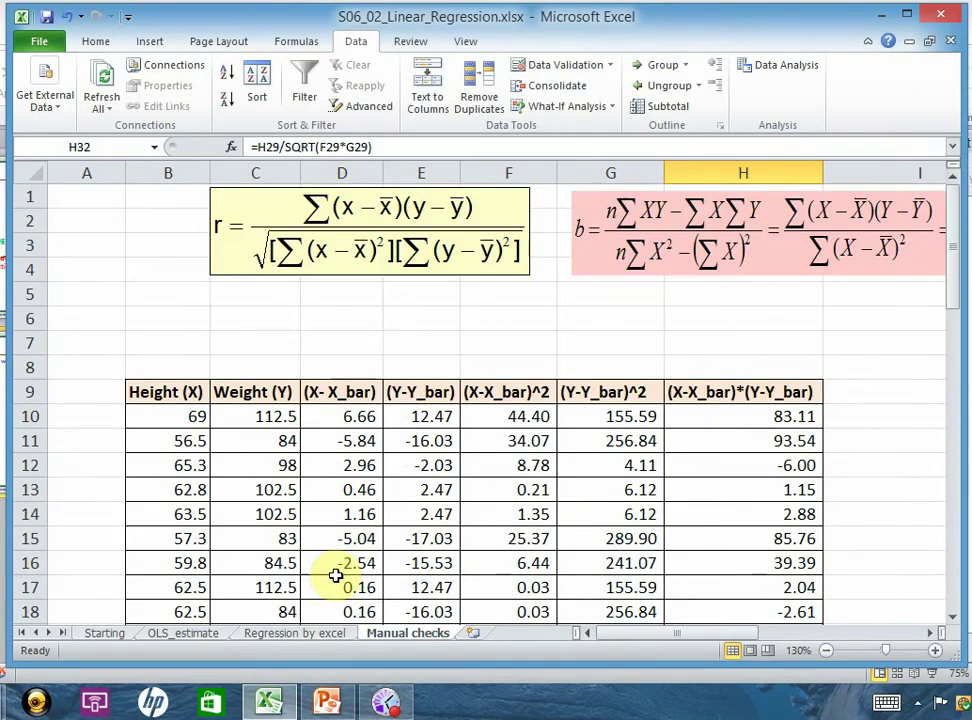
{"action": "left_click", "coordinate": [319, 631]}
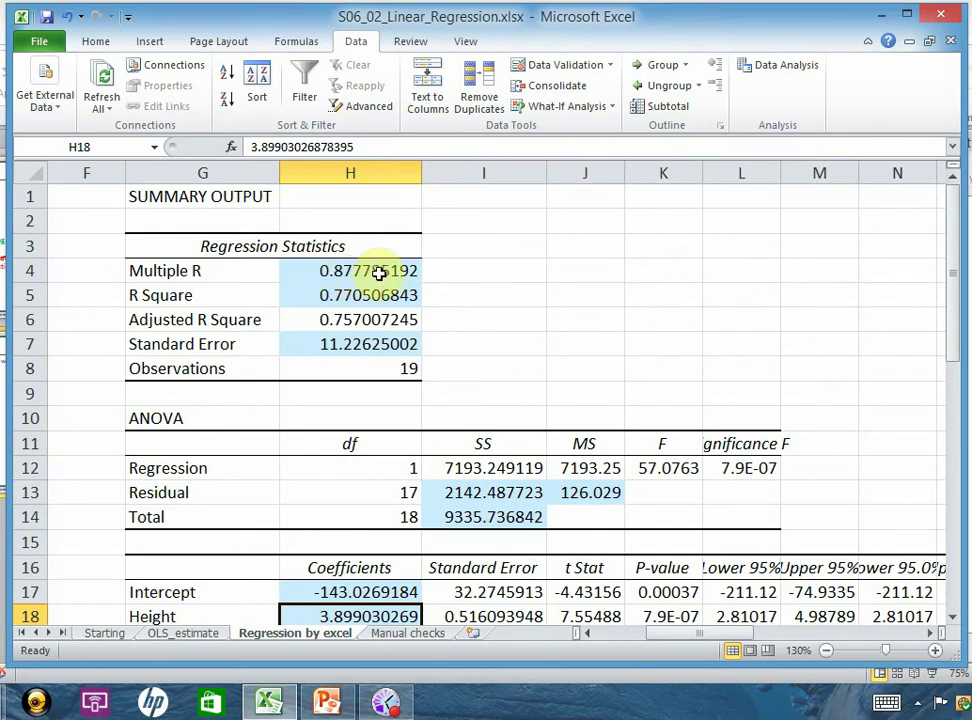
{"action": "left_click", "coordinate": [402, 633]}
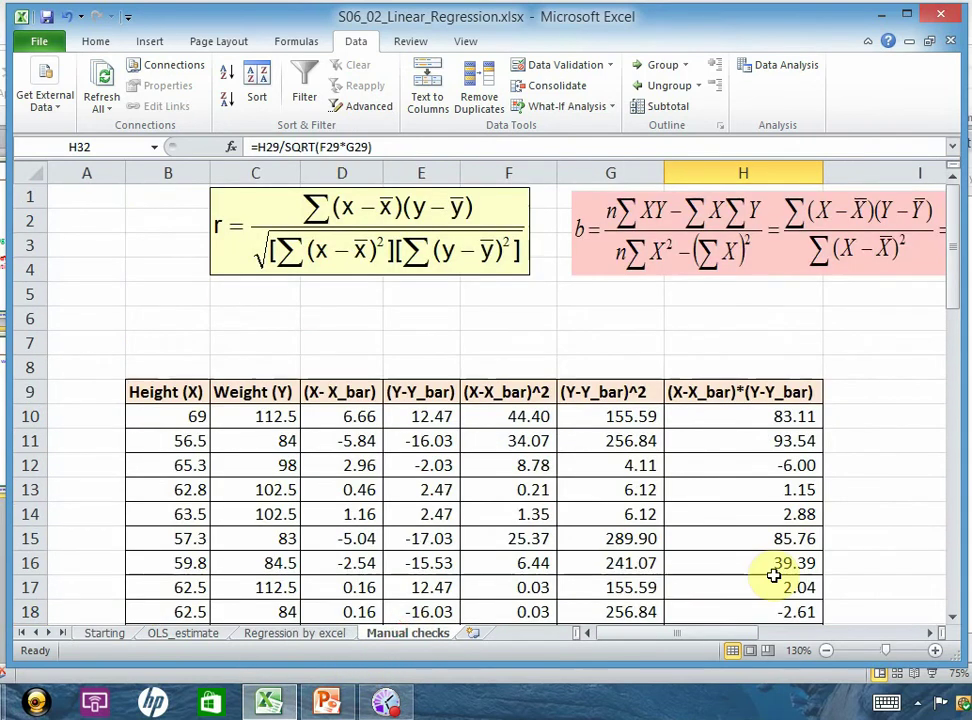
{"action": "scroll", "coordinate": [733, 540], "scroll_direction": "down", "scroll_amount": 5}
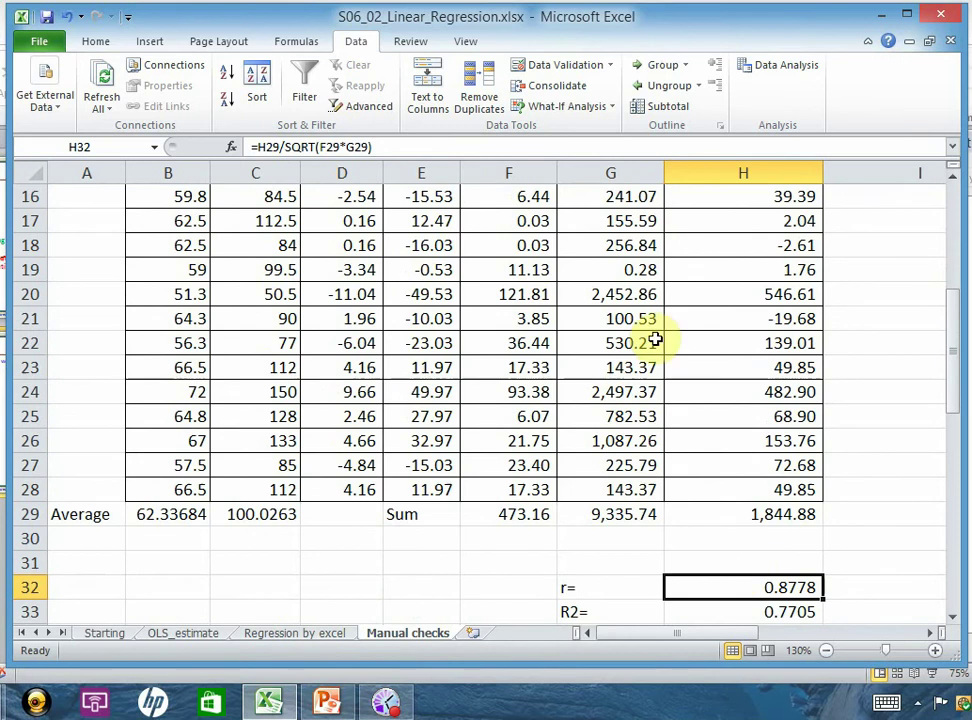
{"action": "left_click", "coordinate": [97, 42]}
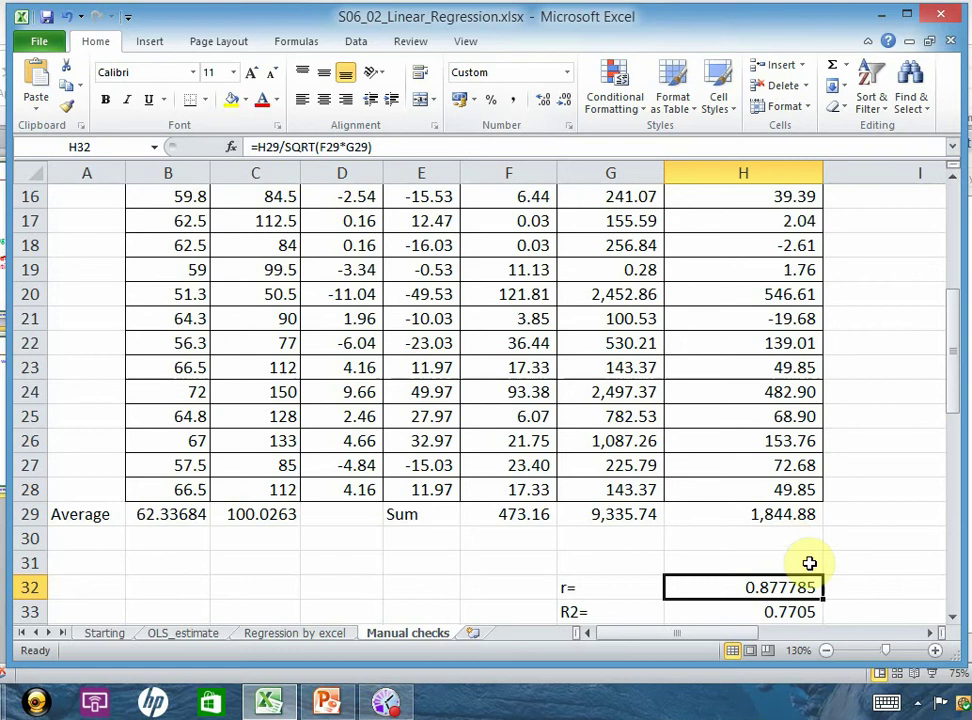
Inspect the R2 formula in H33 and compare the slope formula in H34 with the b equation above the table.
{"action": "left_click", "coordinate": [738, 615]}
{"action": "scroll", "coordinate": [714, 626], "scroll_direction": "down", "scroll_amount": 1}
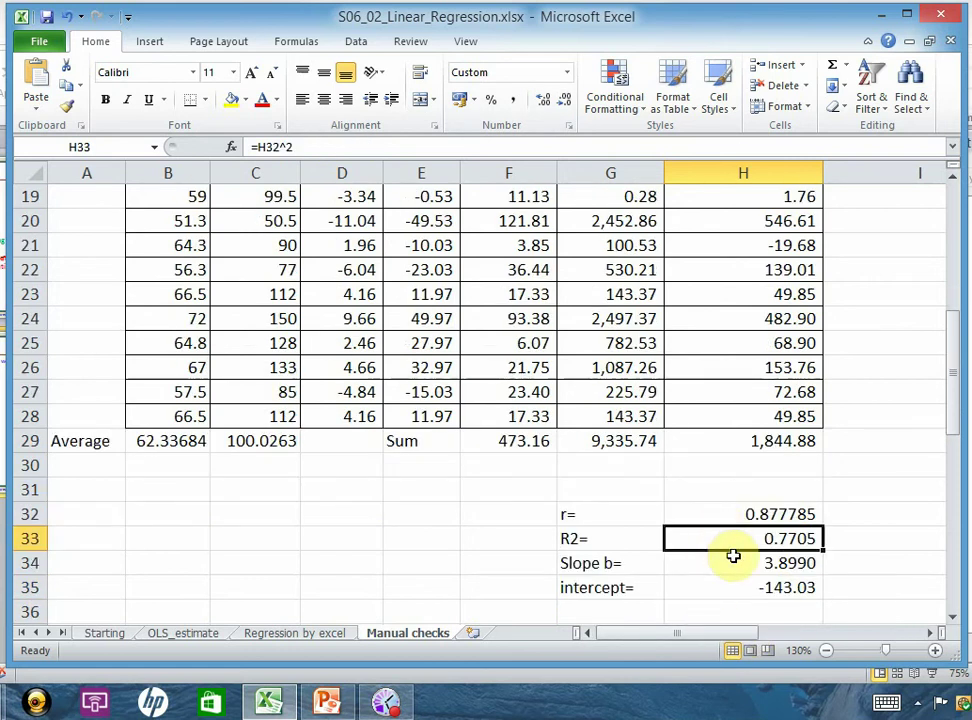
{"action": "left_click", "coordinate": [739, 564]}
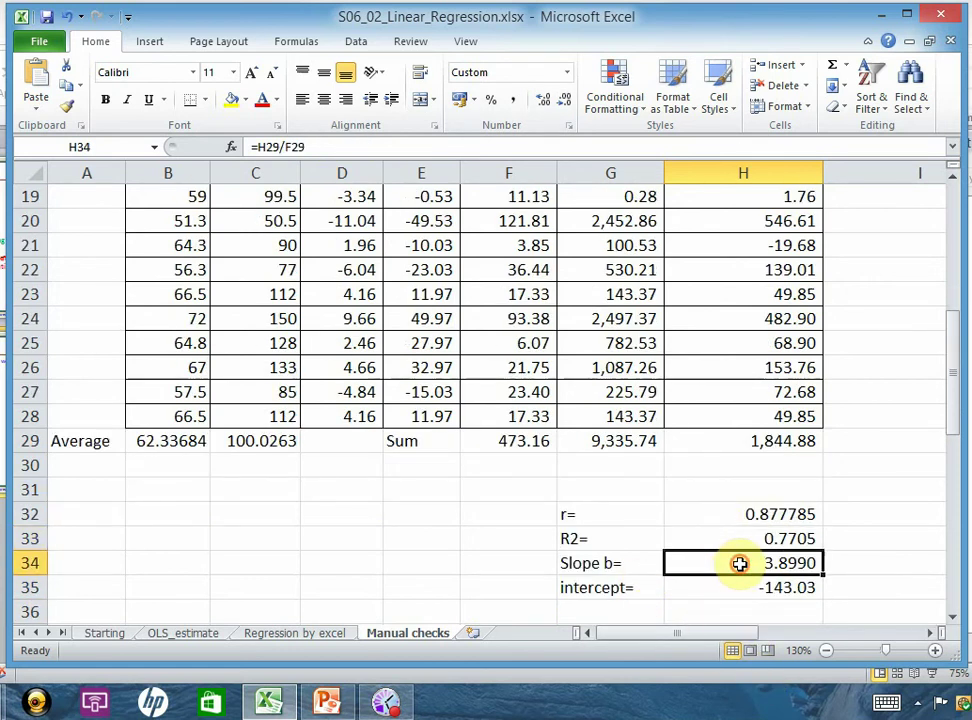
{"action": "scroll", "coordinate": [739, 564], "scroll_direction": "up", "scroll_amount": 6}
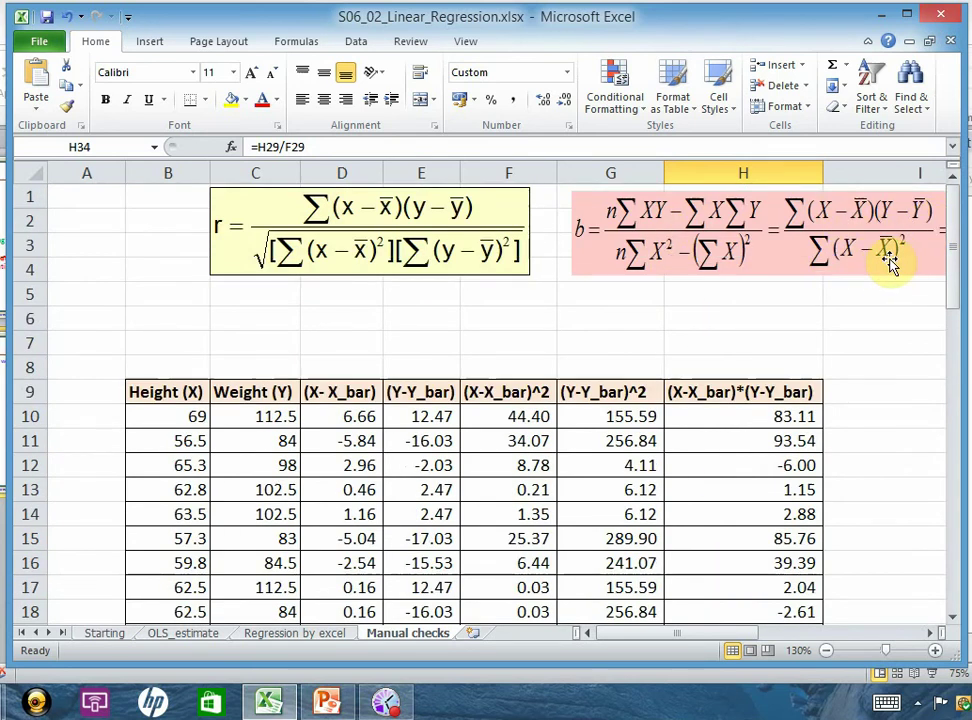
{"action": "scroll", "coordinate": [893, 260], "scroll_direction": "down", "scroll_amount": 4}
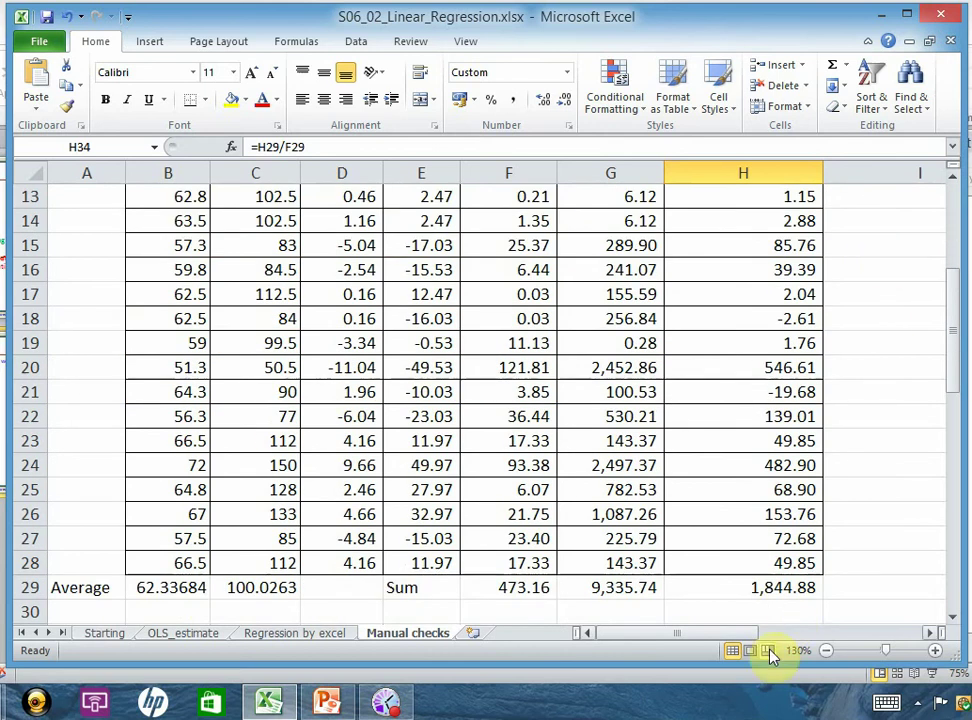
{"action": "scroll", "coordinate": [488, 600], "scroll_direction": "up", "scroll_amount": 1}
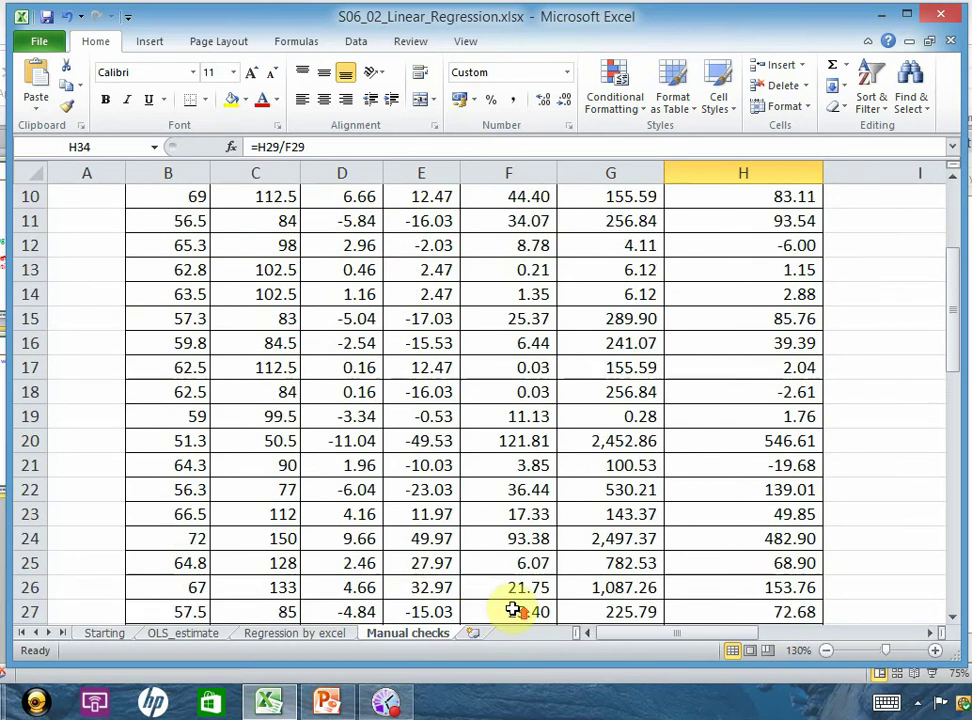
{"action": "scroll", "coordinate": [525, 500], "scroll_direction": "up", "scroll_amount": 3}
{"action": "scroll", "coordinate": [525, 420], "scroll_direction": "down", "scroll_amount": 7}
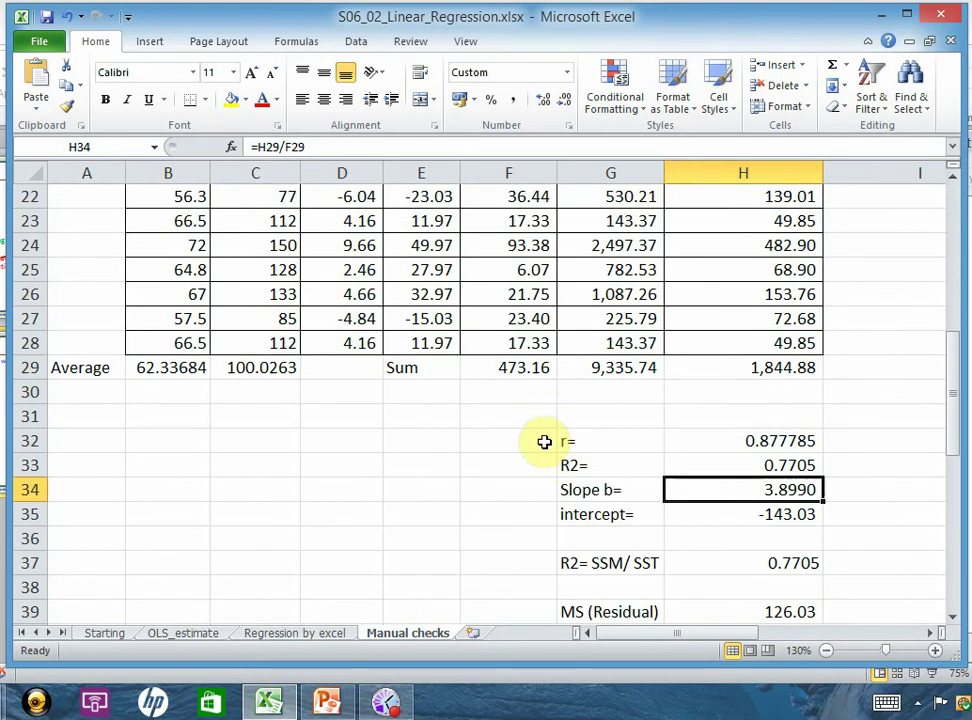
Trace the cells referenced by the slope formula in H34 and compare the slope with the Height coefficient on the Regression by excel sheet.
{"action": "scroll", "coordinate": [575, 450], "scroll_direction": "down", "scroll_amount": 3}
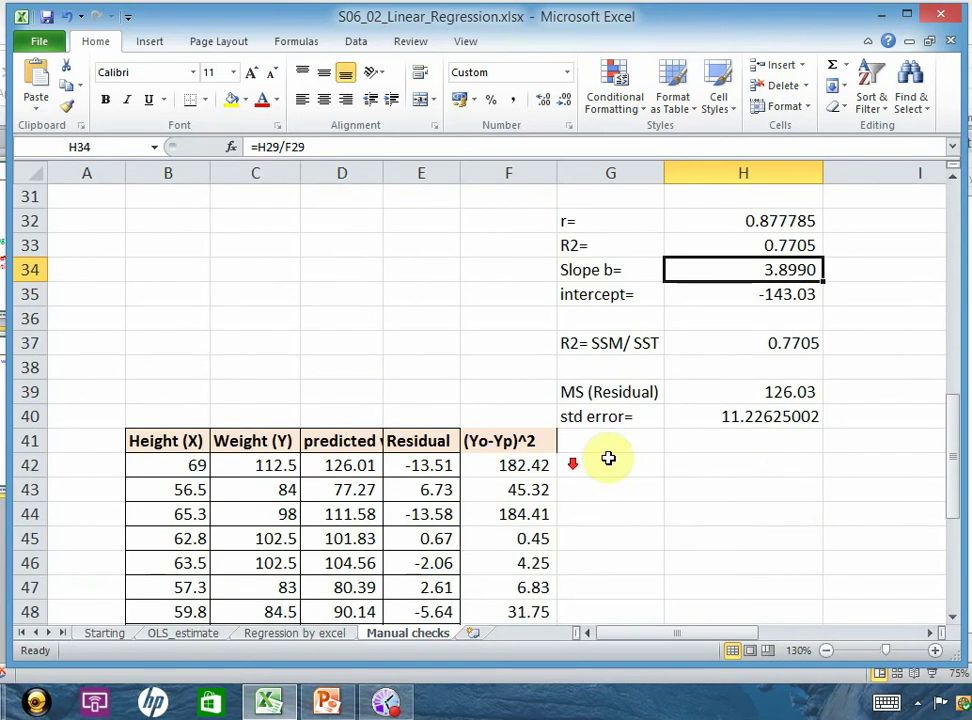
{"action": "double_click", "coordinate": [765, 270]}
{"action": "scroll", "coordinate": [760, 380], "scroll_direction": "up", "scroll_amount": 5}
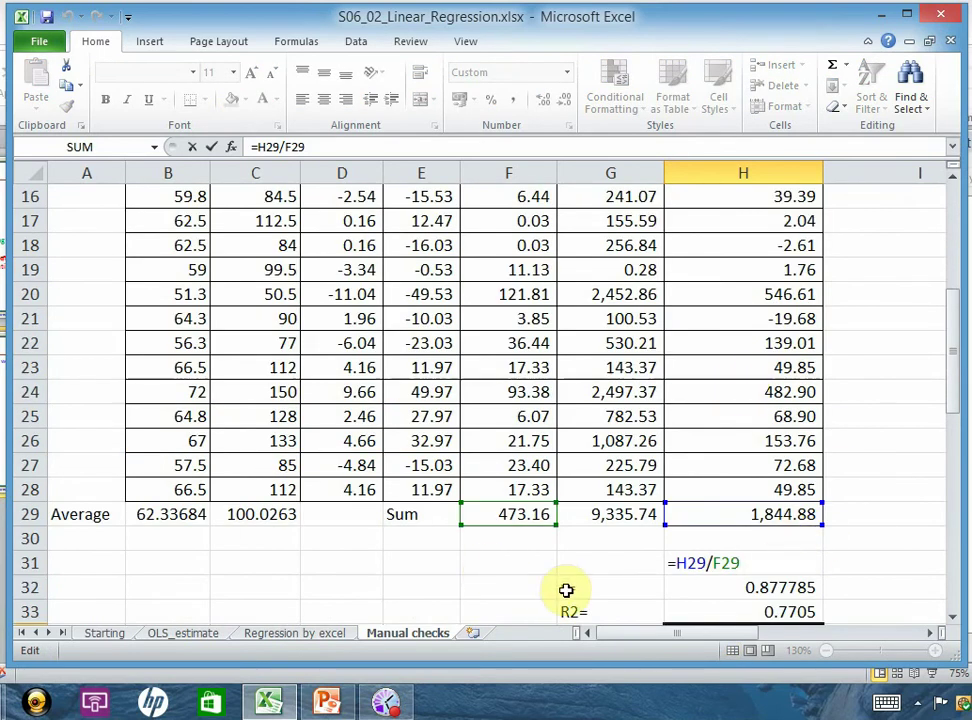
{"action": "key", "text": "Return"}
{"action": "left_click", "coordinate": [752, 592]}
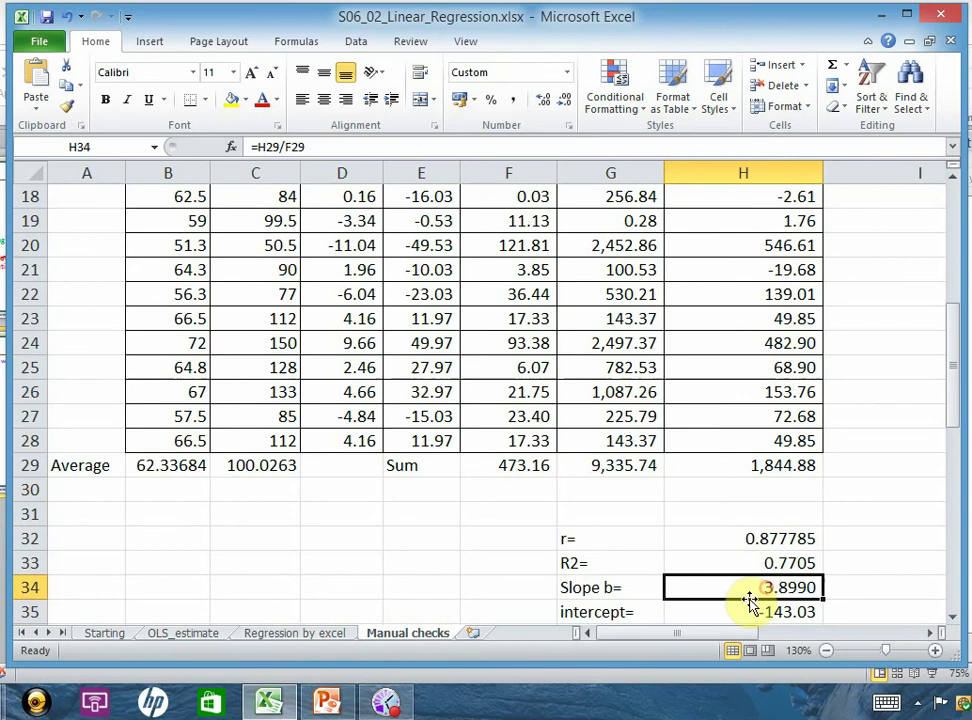
{"action": "left_click", "coordinate": [333, 634]}
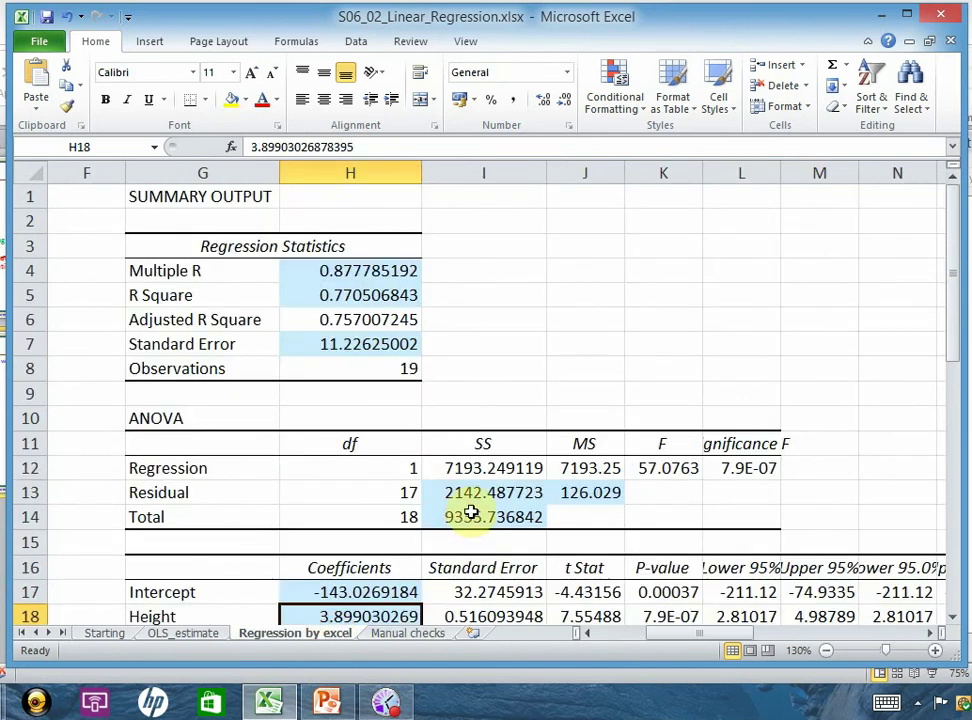
Inspect the intercept formula in H35 on the Manual checks sheet.
{"action": "left_click", "coordinate": [387, 634]}
{"action": "scroll", "coordinate": [642, 600], "scroll_direction": "down", "scroll_amount": 1}
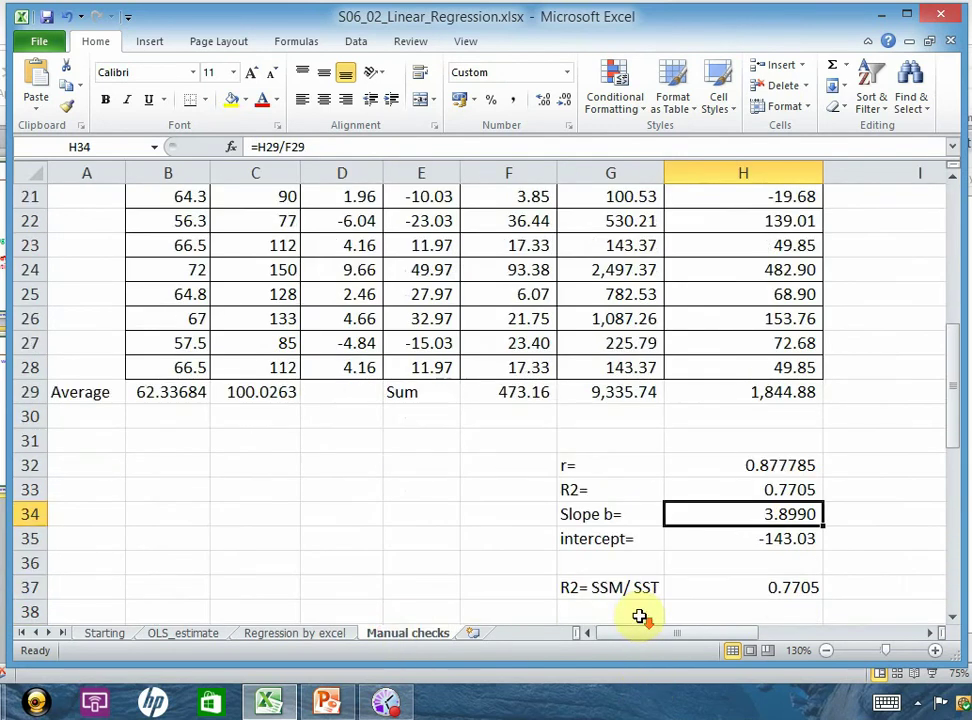
{"action": "left_click", "coordinate": [799, 538]}
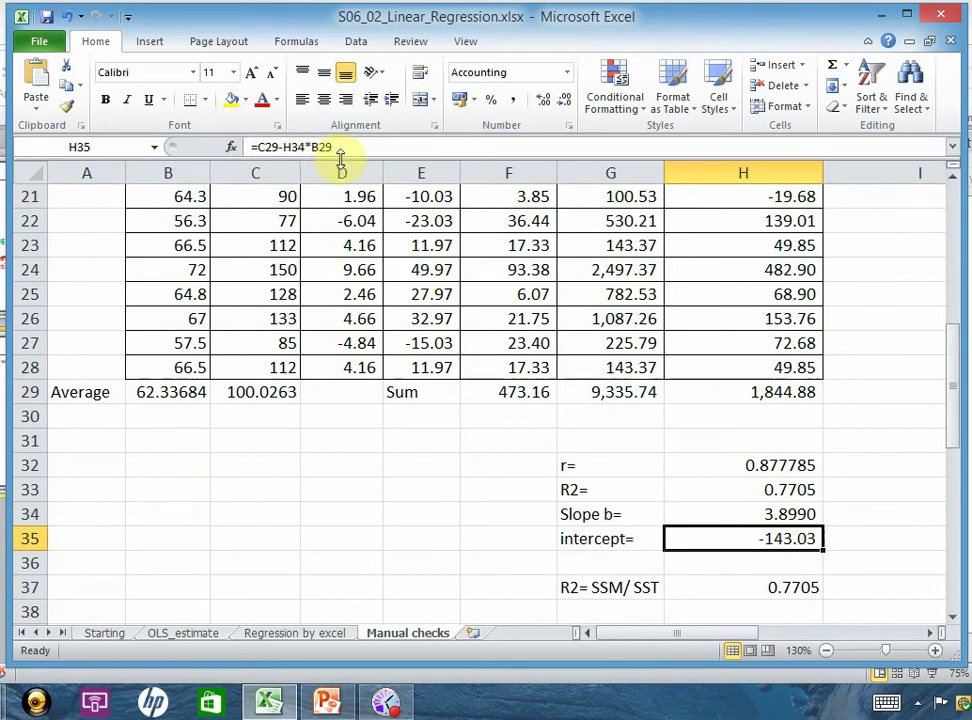
Trace the cells referenced by the intercept formula in H35 and review the equations above the table.
{"action": "double_click", "coordinate": [755, 540]}
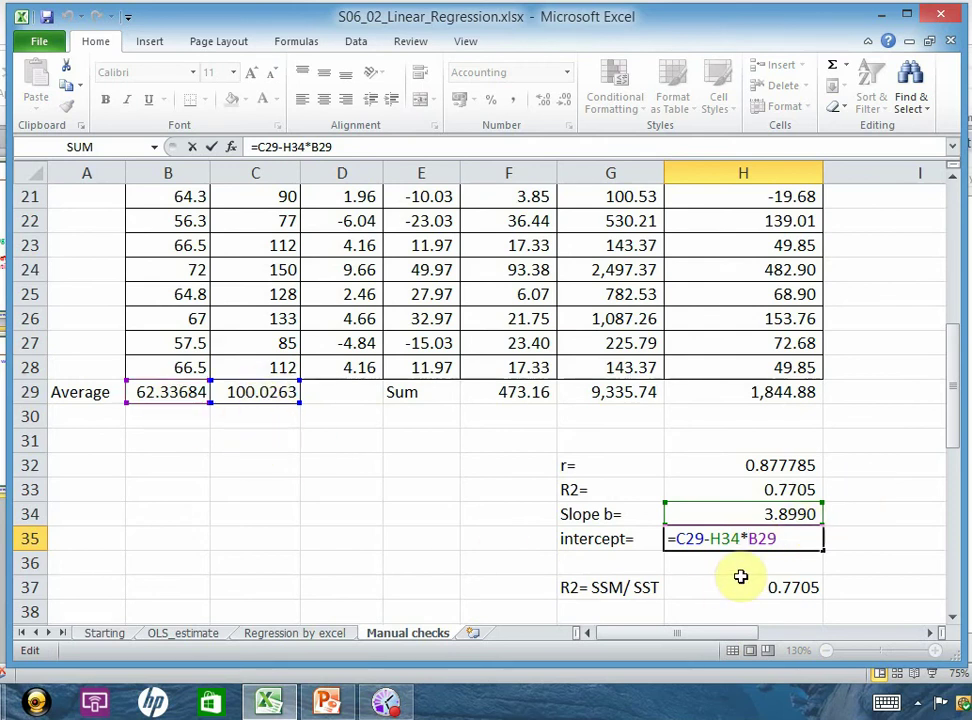
{"action": "key", "text": "Return"}
{"action": "left_click", "coordinate": [740, 538]}
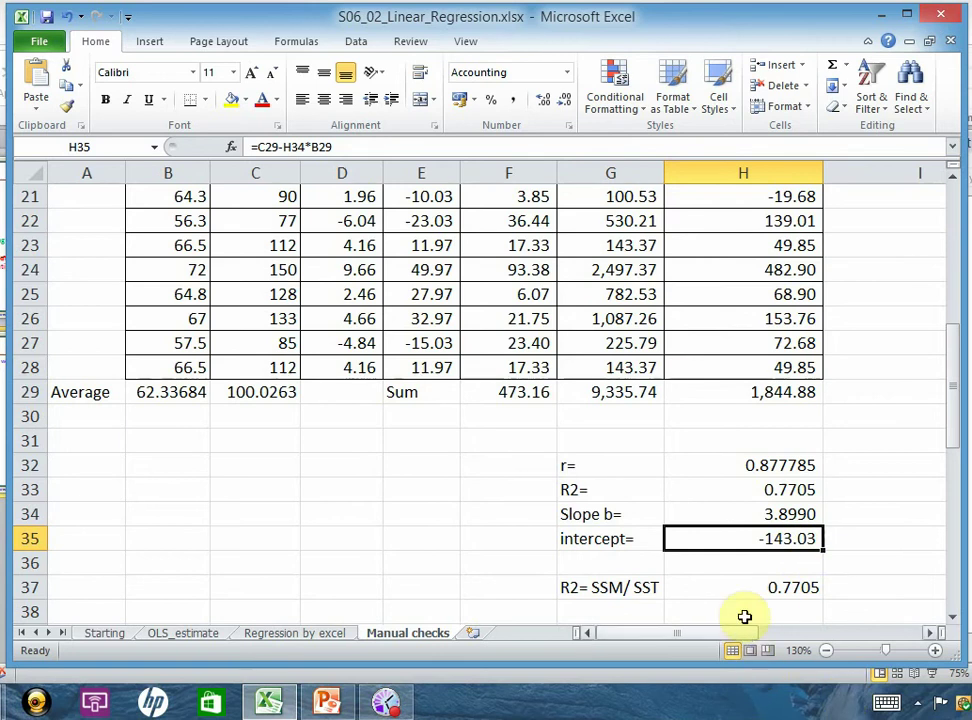
{"action": "scroll", "coordinate": [744, 614], "scroll_direction": "up", "scroll_amount": 7}
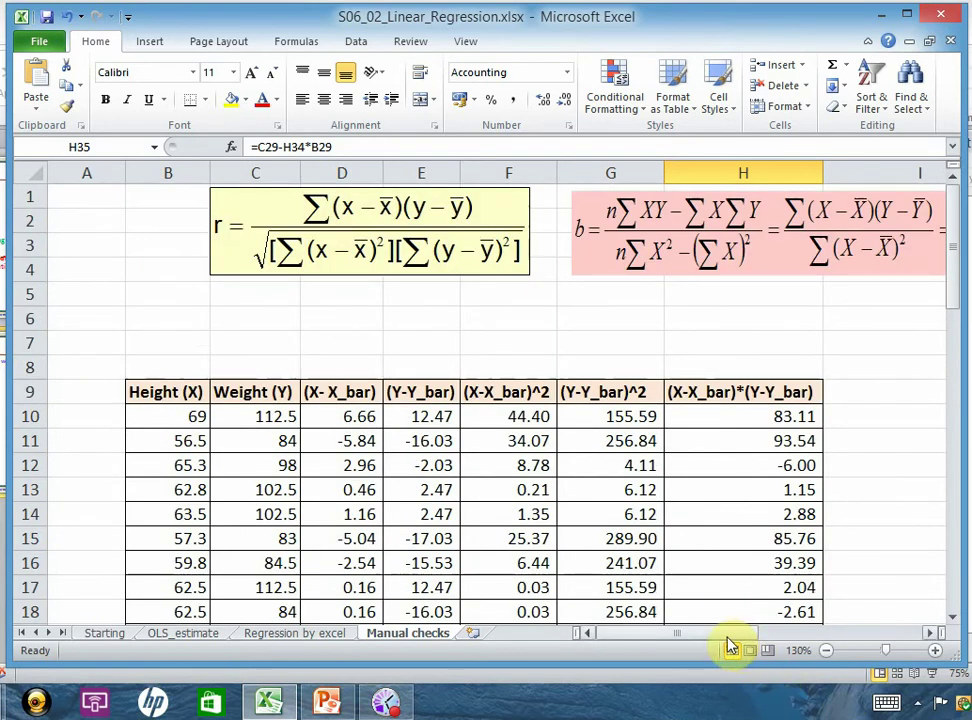
{"action": "mouse_move", "coordinate": [733, 646]}
{"action": "left_mouse_down"}
{"action": "mouse_move", "coordinate": [859, 646]}
{"action": "mouse_move", "coordinate": [723, 660]}
{"action": "left_mouse_up"}
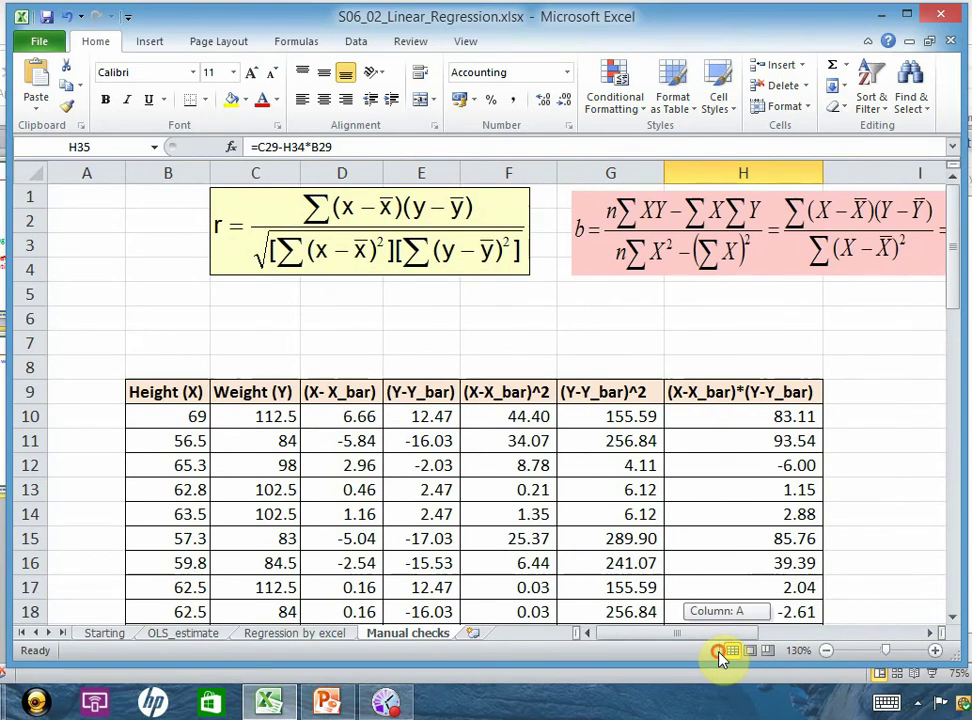
{"action": "scroll", "coordinate": [634, 612], "scroll_direction": "down", "scroll_amount": 6}
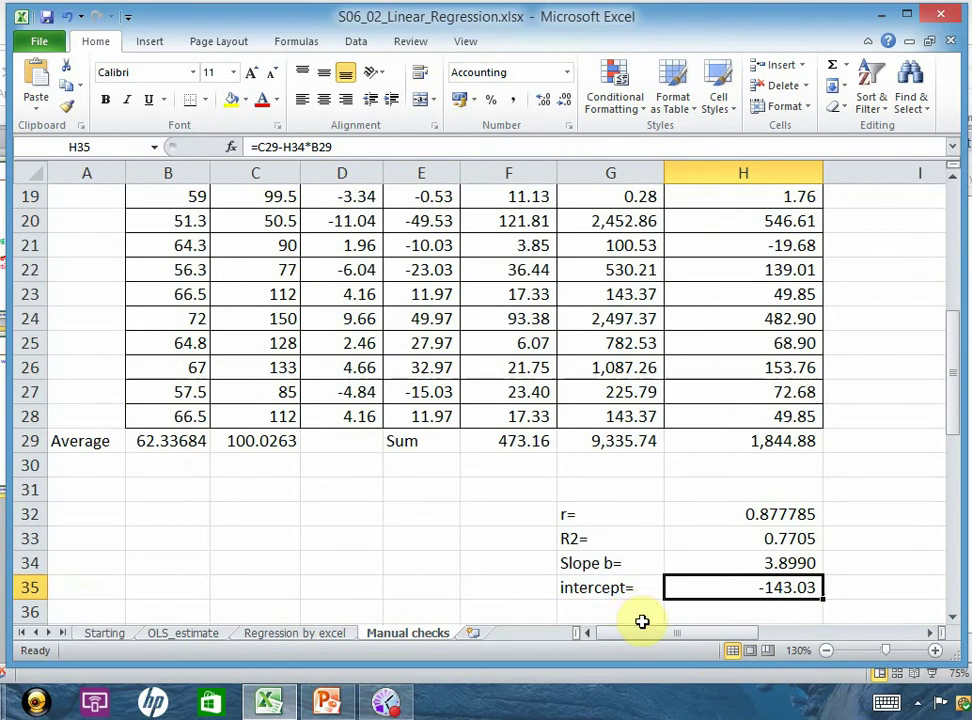
Inspect the R2= SSM/ SST formula in H37 and locate the Regression and Total SS cells it uses on the Regression by excel sheet.
{"action": "scroll", "coordinate": [650, 623], "scroll_direction": "down", "scroll_amount": 2}
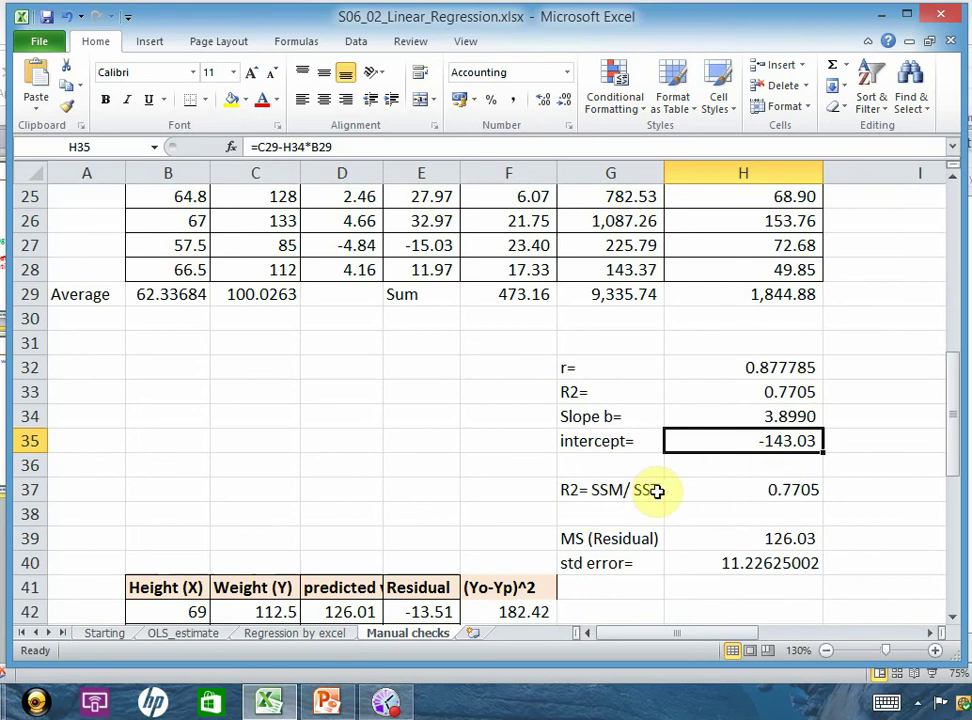
{"action": "left_click", "coordinate": [740, 495]}
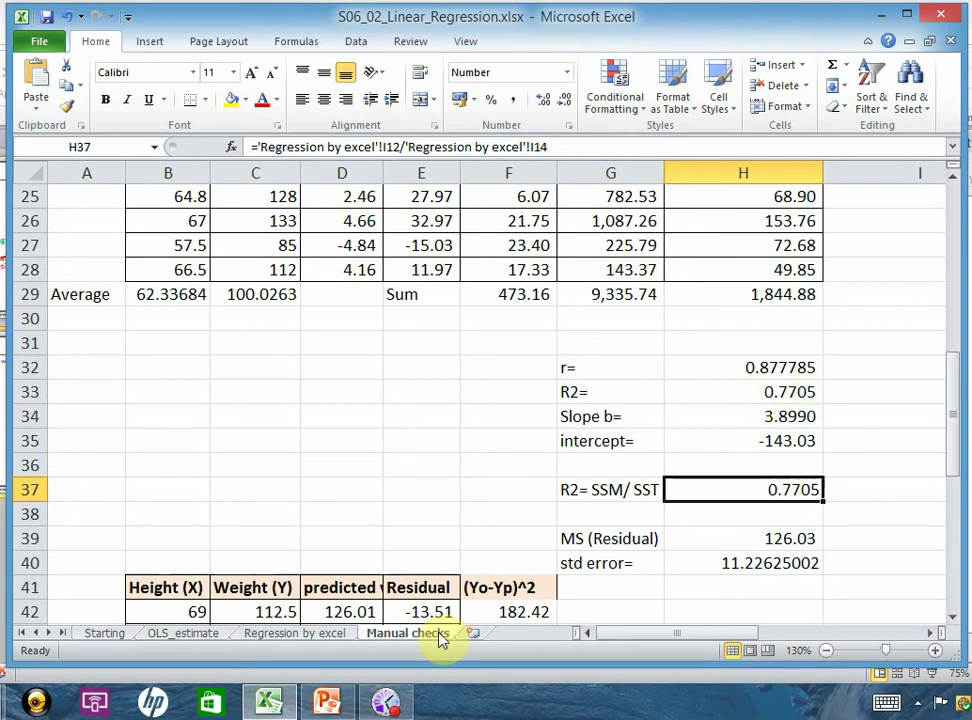
{"action": "left_click", "coordinate": [296, 634]}
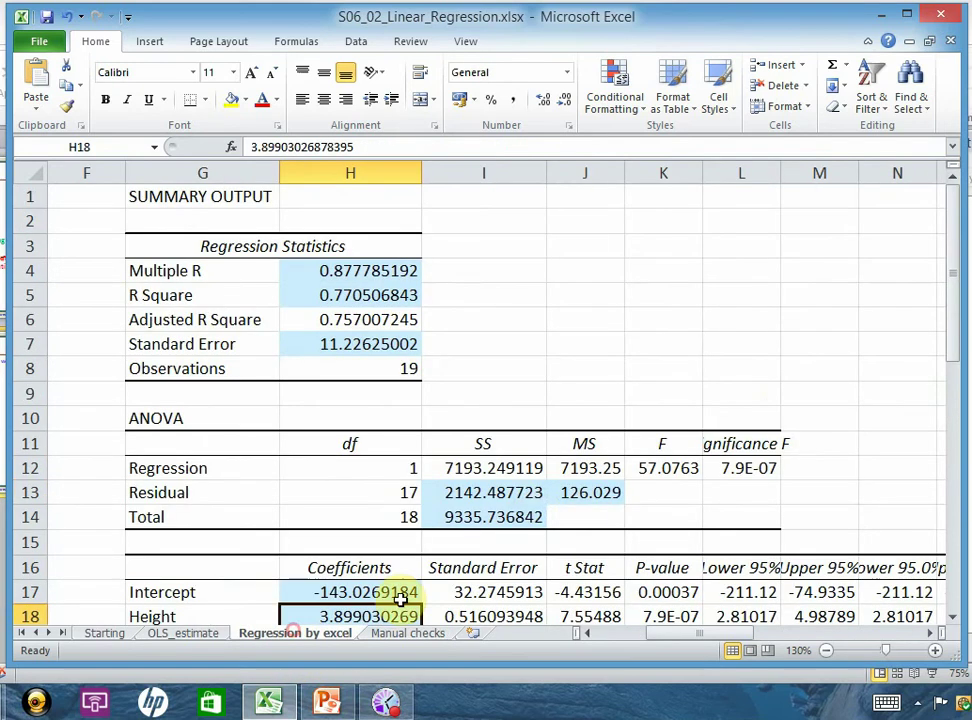
{"action": "scroll", "coordinate": [537, 514], "scroll_direction": "down", "scroll_amount": 1}
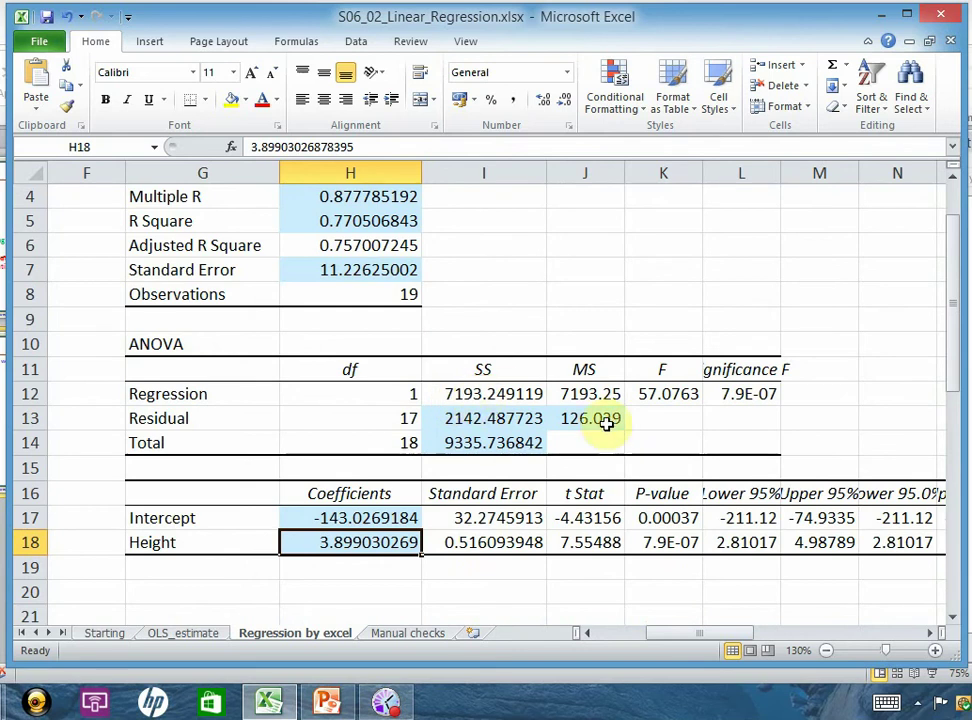
{"action": "left_click", "coordinate": [468, 396]}
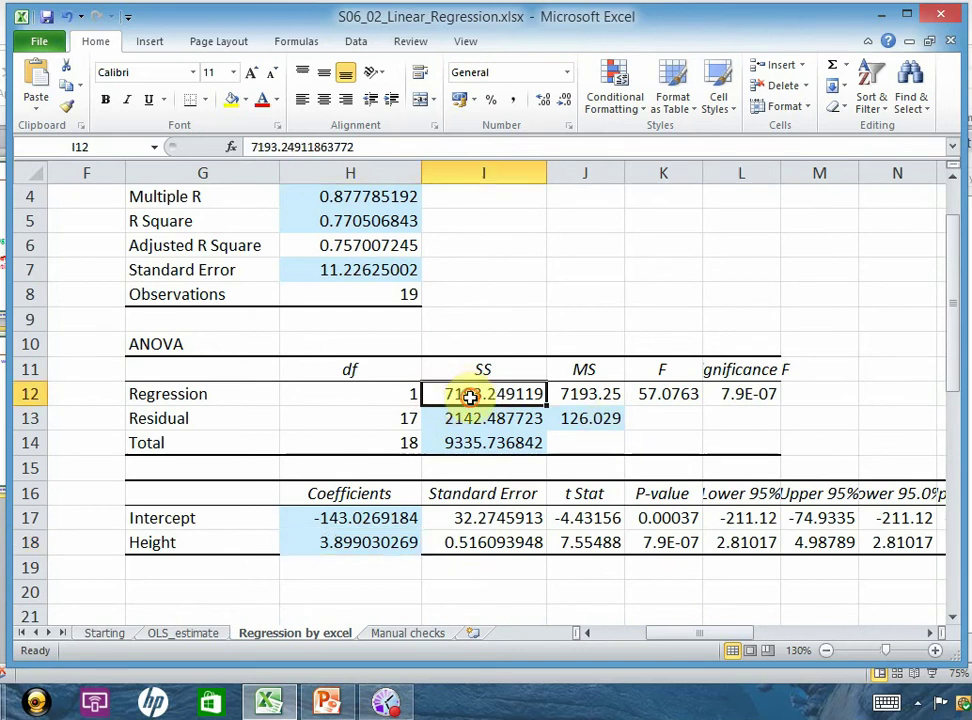
{"action": "left_click", "coordinate": [486, 443]}
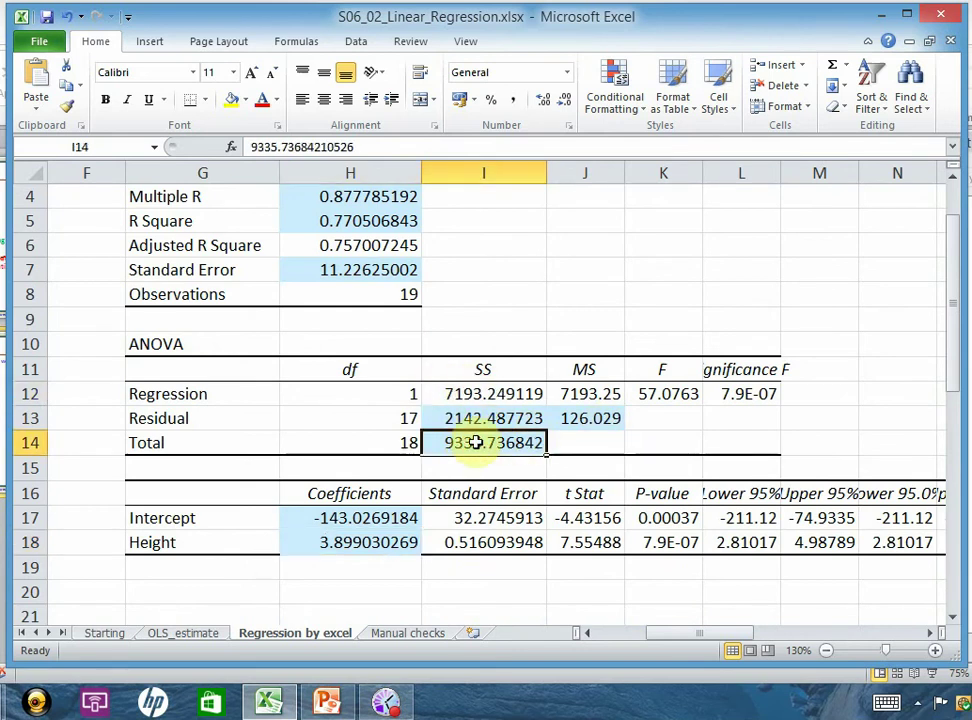
Inspect the (Y-Y_bar)^2 sum in G29 on the Manual checks sheet and the column it adds up.
{"action": "left_click", "coordinate": [410, 633]}
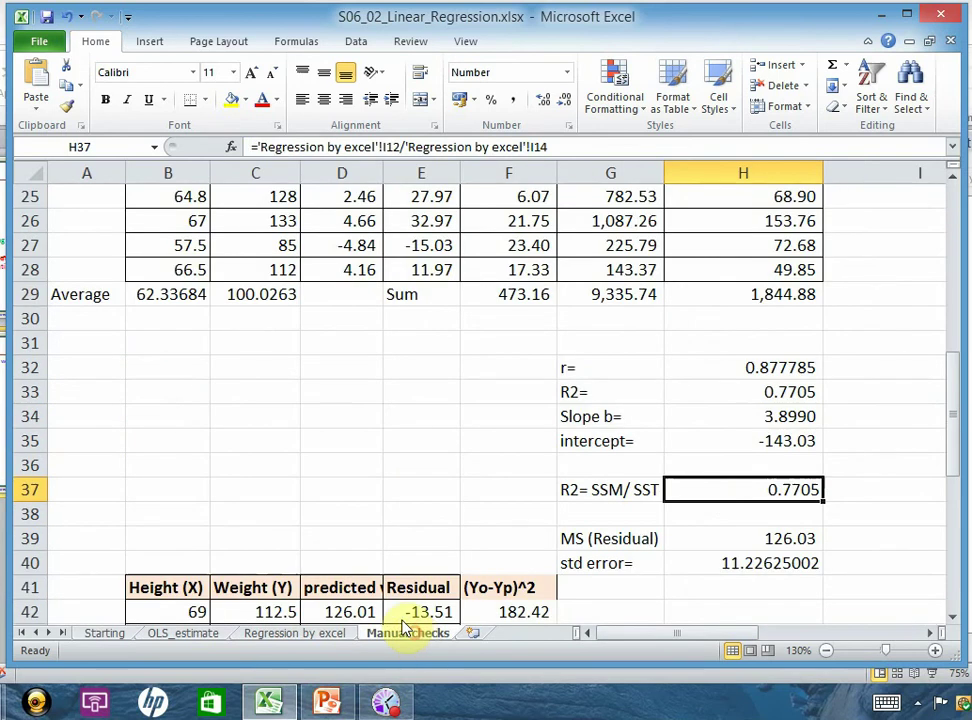
{"action": "left_click", "coordinate": [594, 294]}
{"action": "scroll", "coordinate": [597, 300], "scroll_direction": "up", "scroll_amount": 3}
{"action": "scroll", "coordinate": [597, 300], "scroll_direction": "up", "scroll_amount": 5}
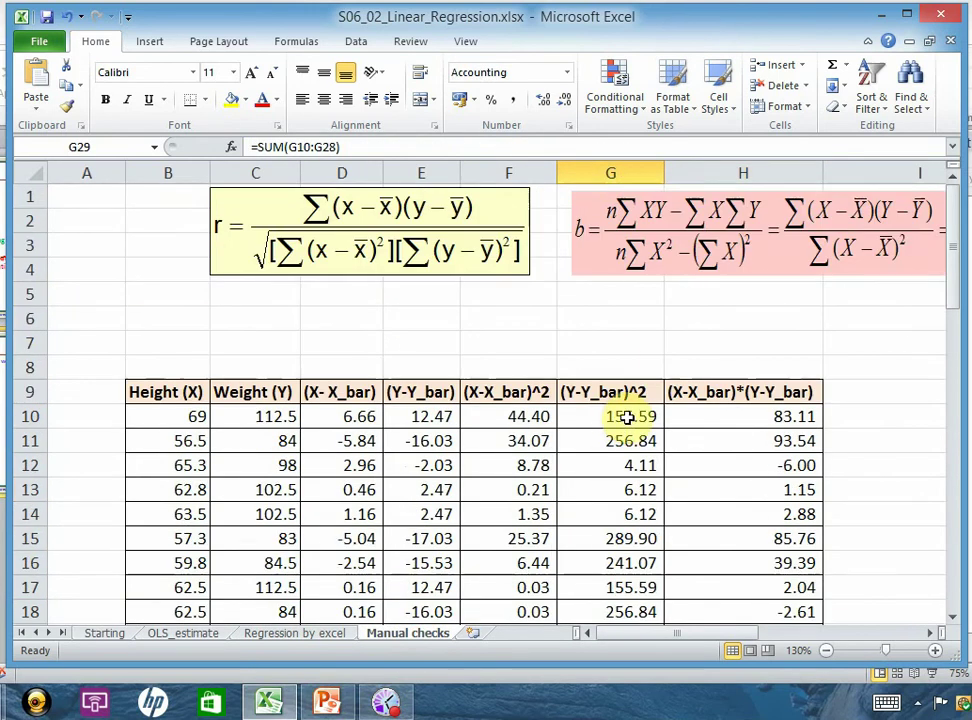
{"action": "scroll", "coordinate": [275, 612], "scroll_direction": "down", "scroll_amount": 2}
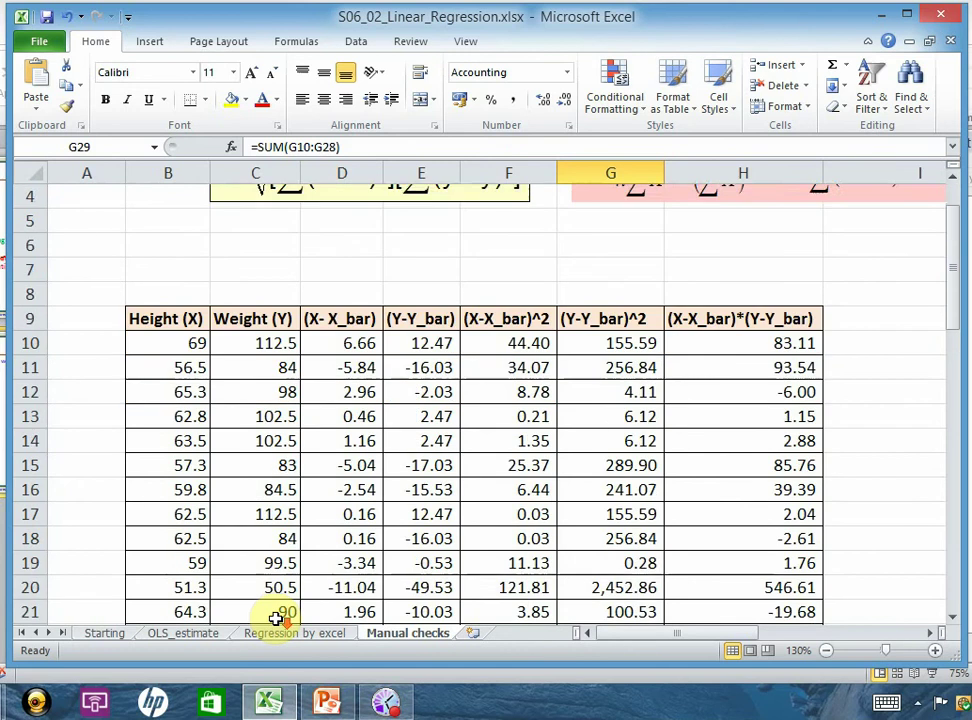
{"action": "scroll", "coordinate": [275, 617], "scroll_direction": "down", "scroll_amount": 1}
Compare the Total SS on the Regression by excel sheet with the manual sum, and examine the full SSM/SST formula in H37.
{"action": "left_click", "coordinate": [282, 633]}
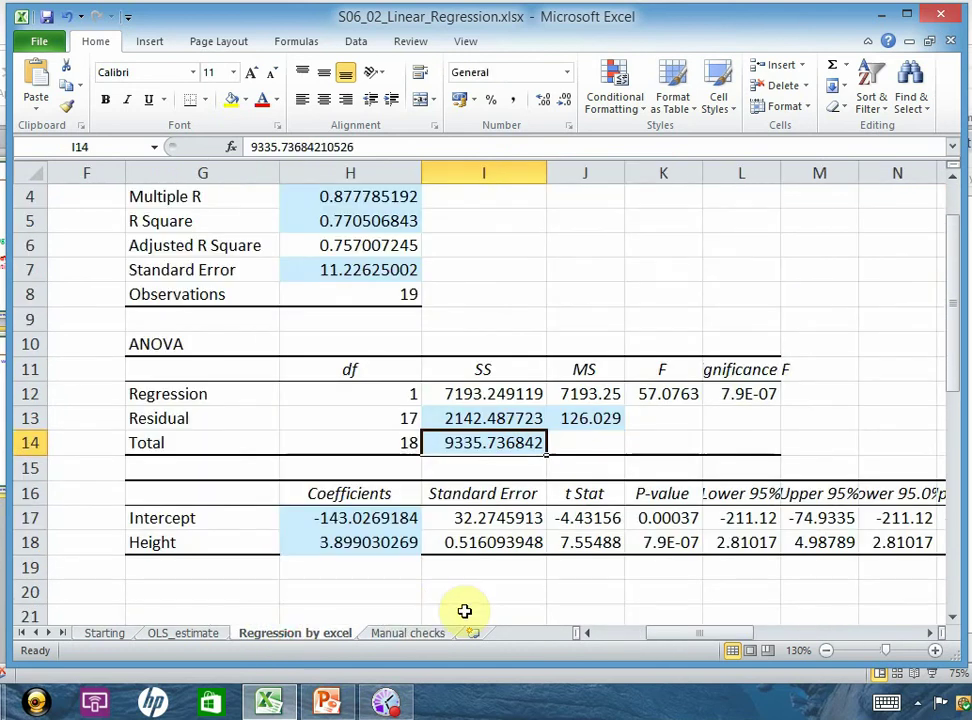
{"action": "left_click", "coordinate": [481, 398]}
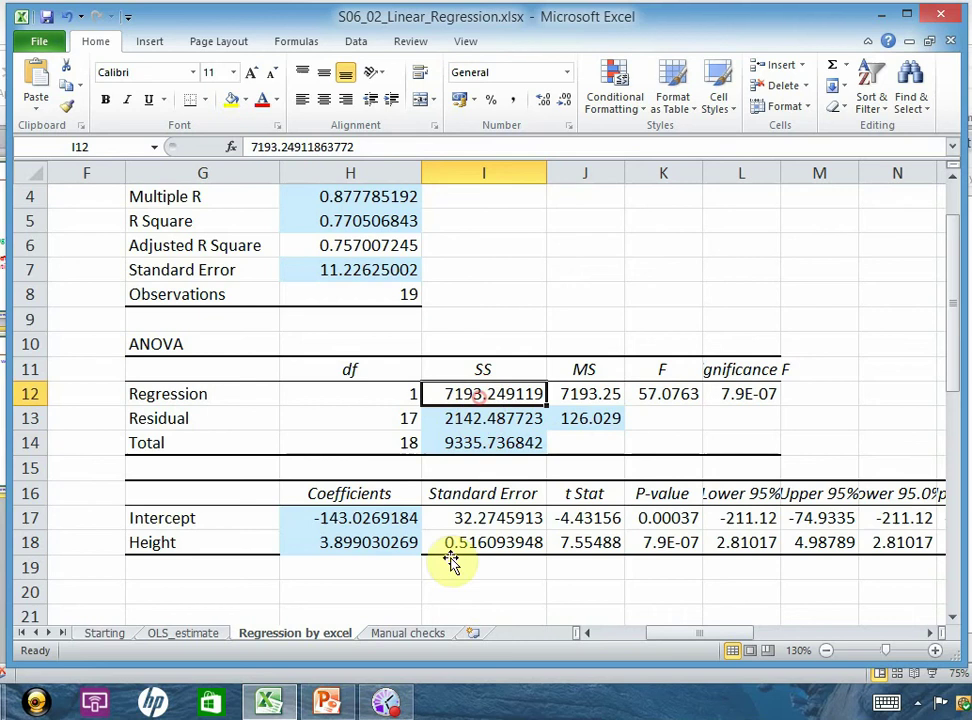
{"action": "left_click", "coordinate": [510, 447]}
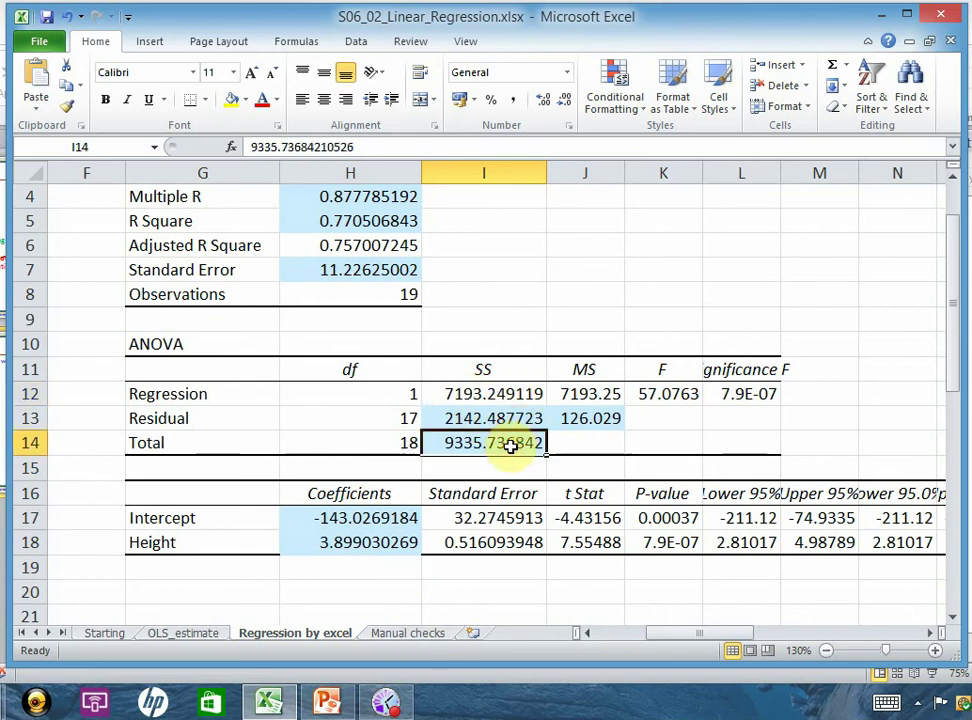
{"action": "left_click", "coordinate": [405, 635]}
{"action": "scroll", "coordinate": [440, 604], "scroll_direction": "down", "scroll_amount": 4}
{"action": "scroll", "coordinate": [690, 545], "scroll_direction": "down", "scroll_amount": 1}
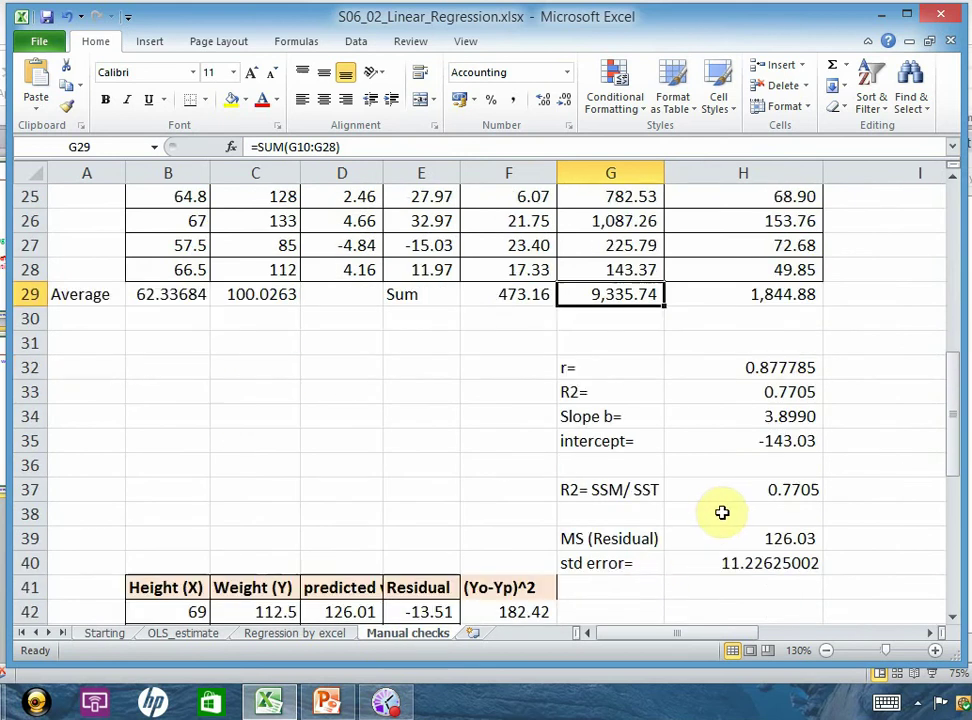
{"action": "double_click", "coordinate": [737, 490]}
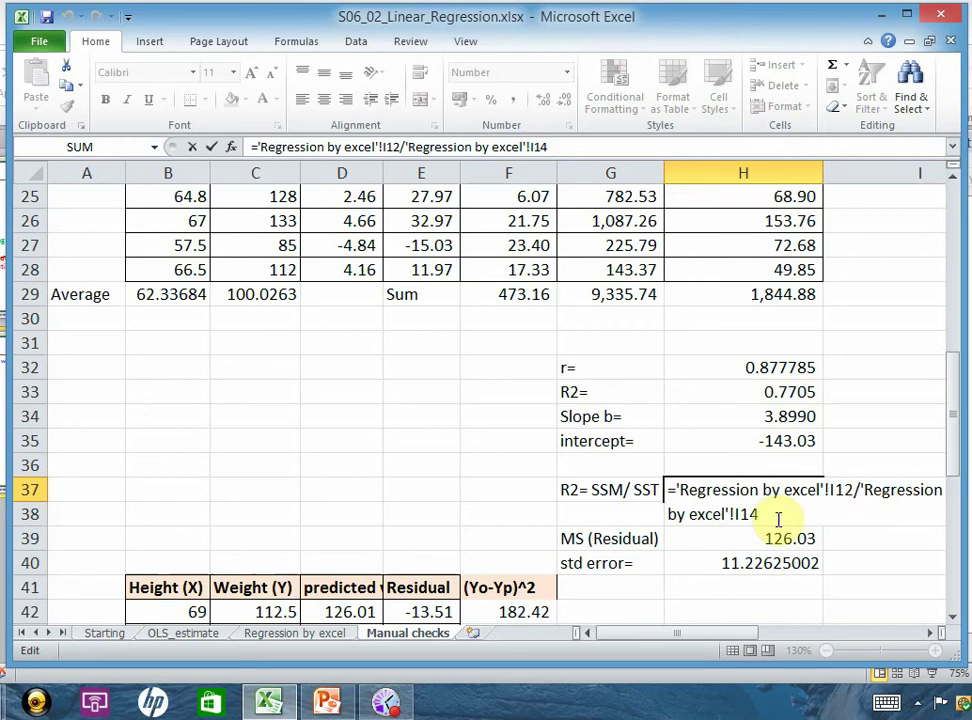
{"action": "key", "text": "Return"}
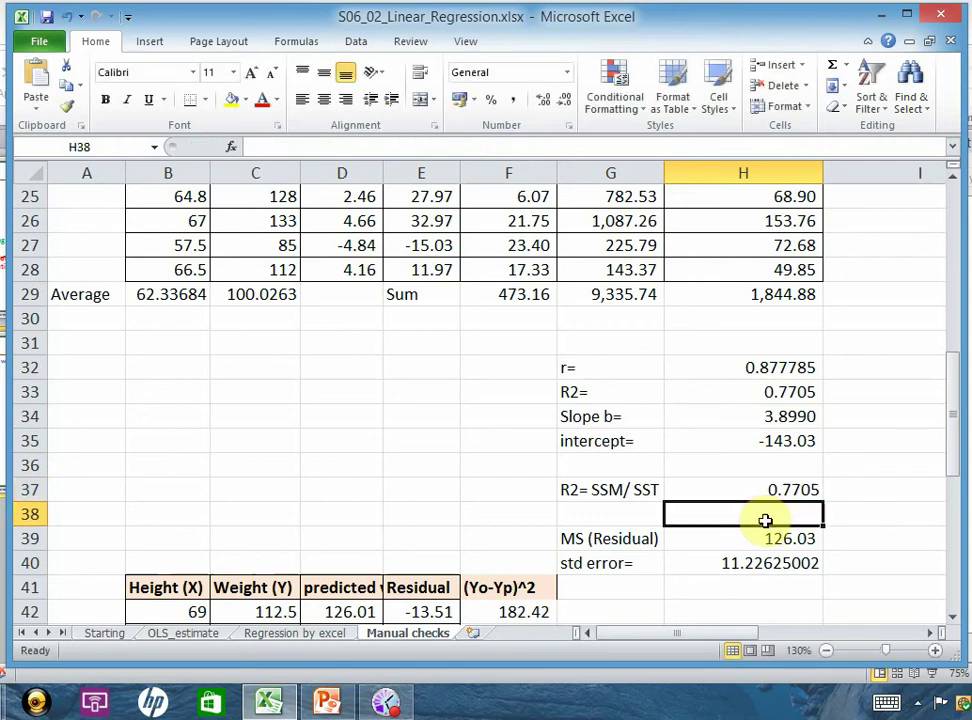
Compare the Regression and Total SS values in I12 and I14 with R Square in H5 on the Regression by excel sheet.
{"action": "left_click", "coordinate": [335, 636]}
{"action": "left_click", "coordinate": [508, 393]}
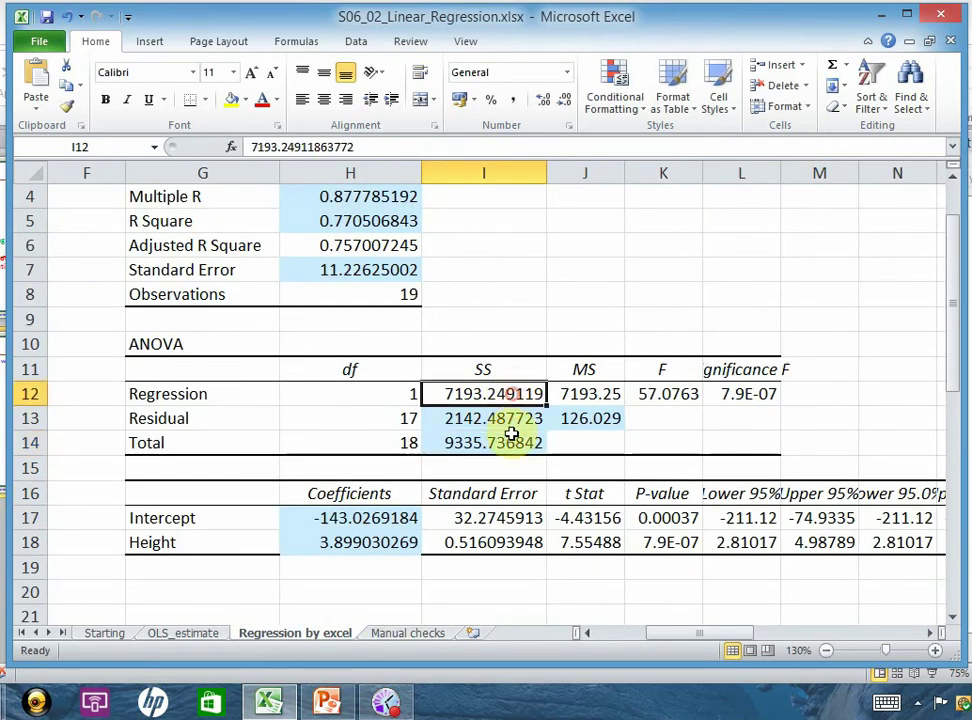
{"action": "left_click", "coordinate": [511, 441]}
{"action": "scroll", "coordinate": [410, 300], "scroll_direction": "up", "scroll_amount": 1}
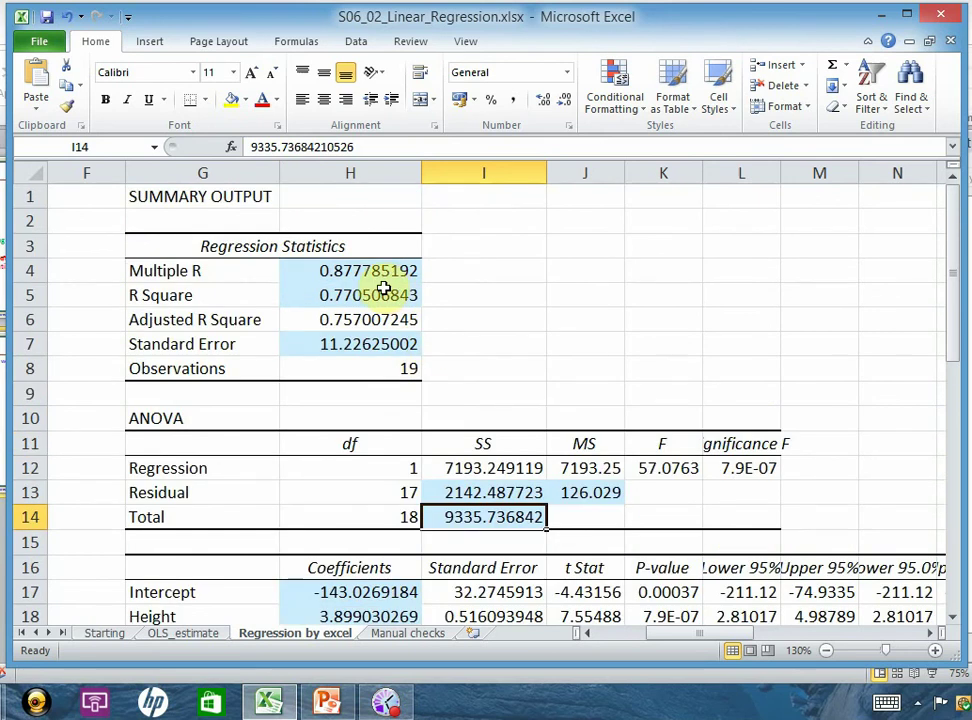
{"action": "left_click", "coordinate": [369, 296]}
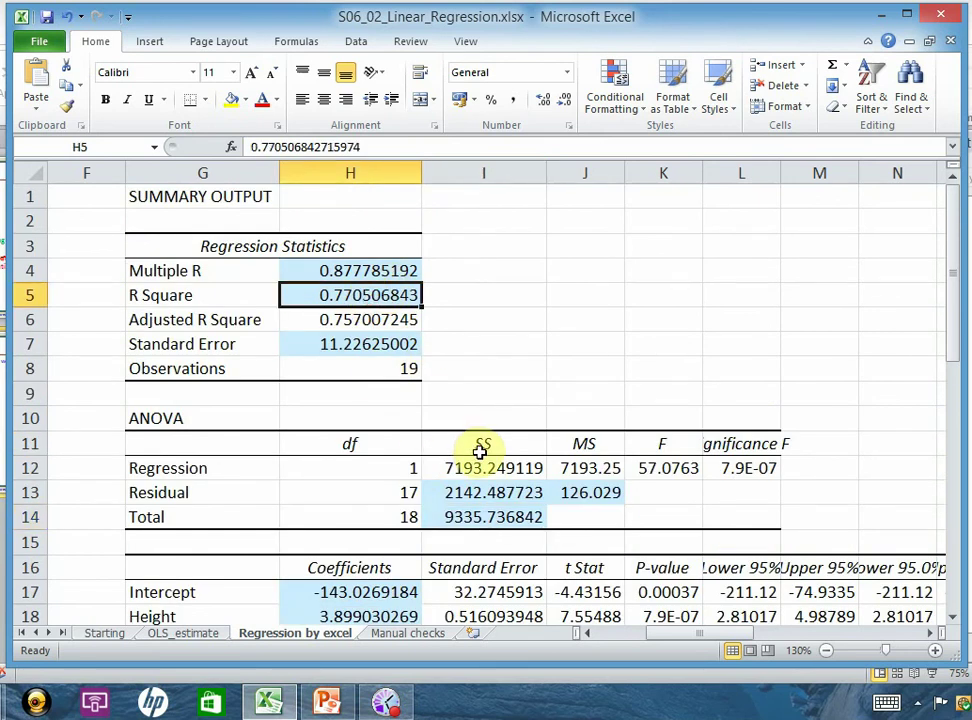
Inspect the MS (Residual) formula in H39 on the Manual checks sheet and trace its reference to F61.
{"action": "left_click", "coordinate": [398, 636]}
{"action": "scroll", "coordinate": [410, 560], "scroll_direction": "down", "scroll_amount": 2}
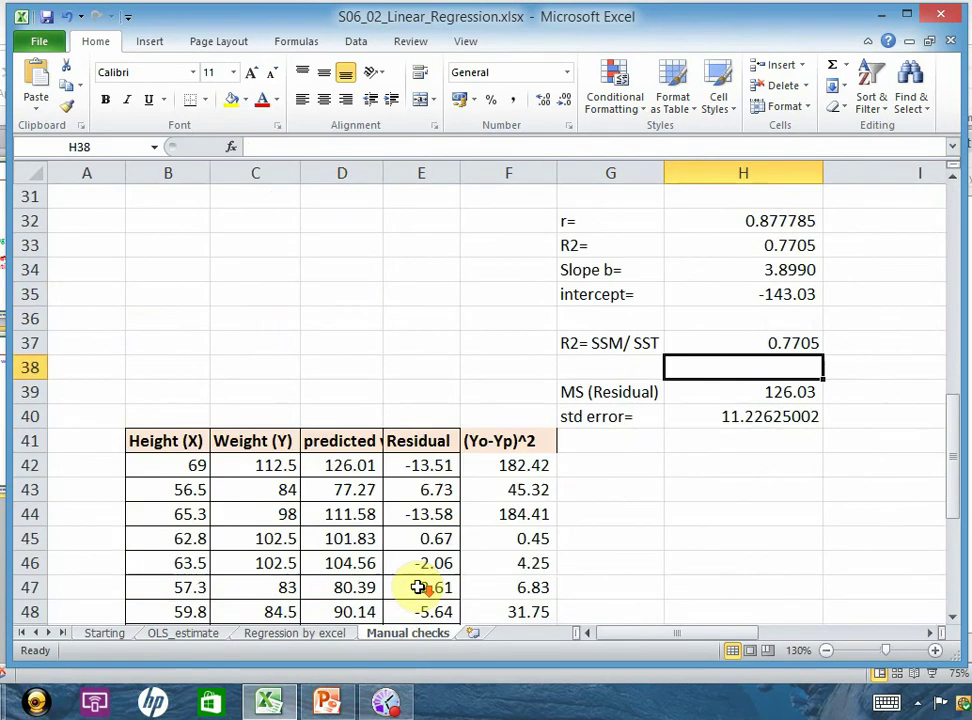
{"action": "left_click", "coordinate": [751, 394]}
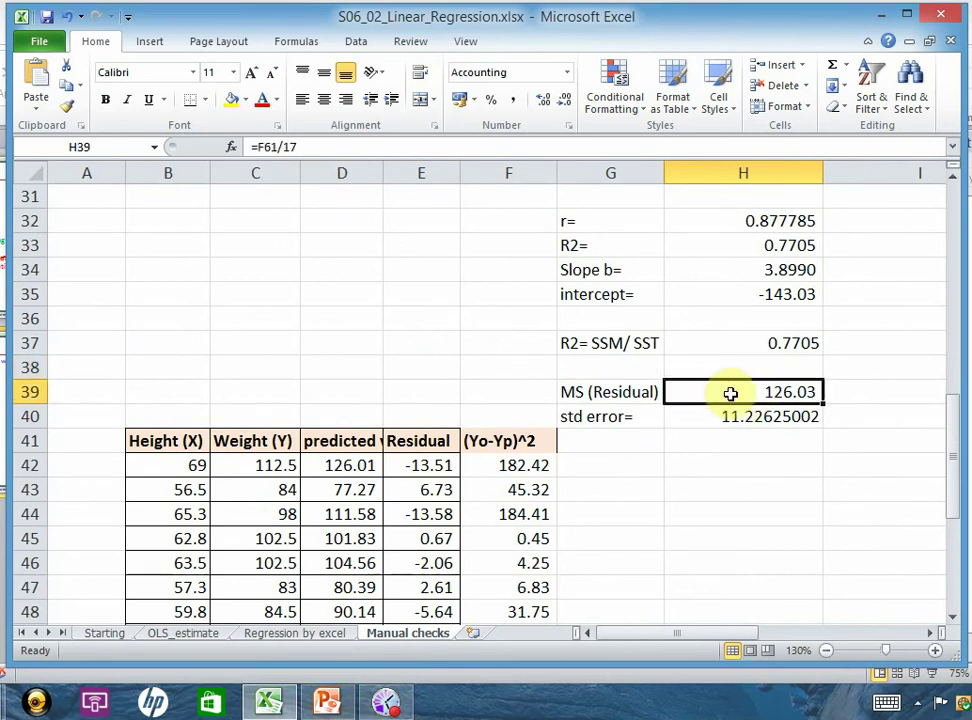
{"action": "double_click", "coordinate": [731, 393]}
{"action": "scroll", "coordinate": [733, 396], "scroll_direction": "down", "scroll_amount": 5}
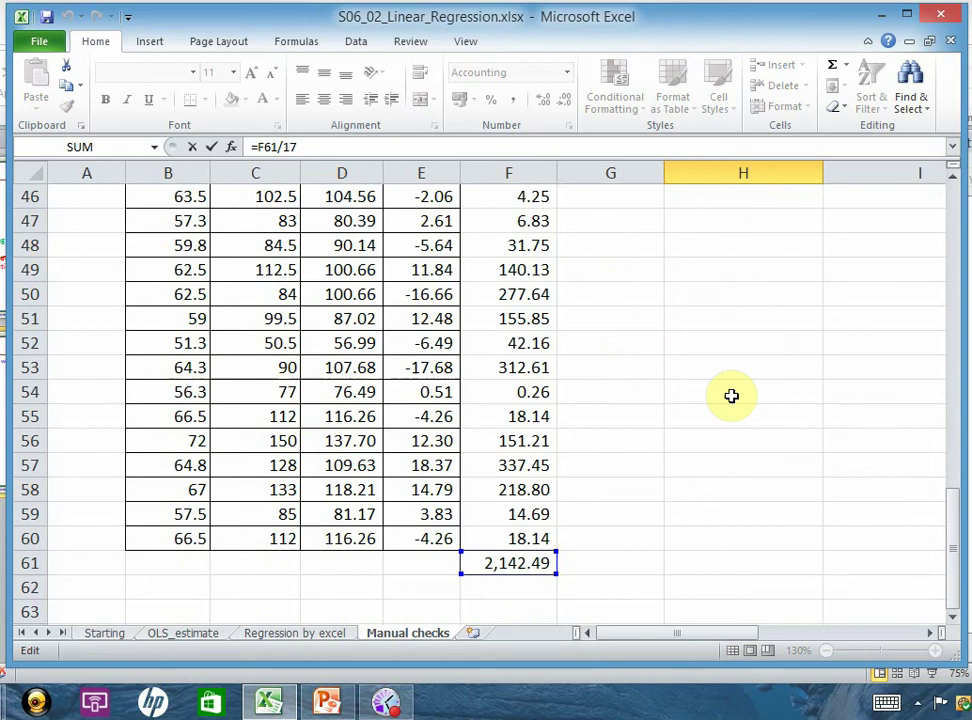
{"action": "key", "text": "Return"}
{"action": "scroll", "coordinate": [707, 399], "scroll_direction": "up", "scroll_amount": 3}
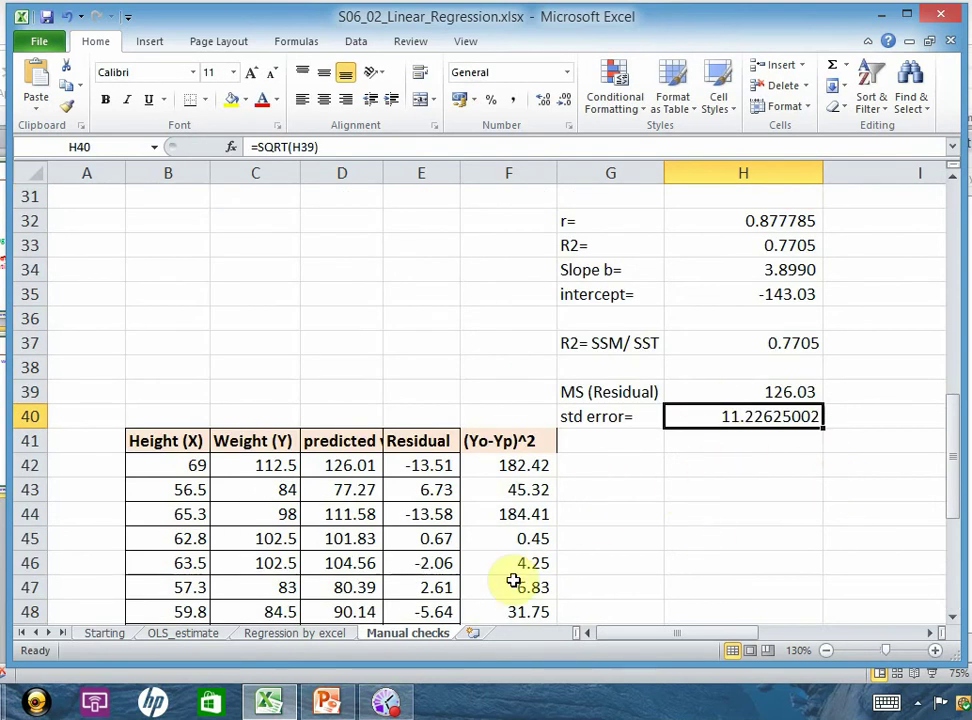
Review the Height, Weight and predicted value columns of the residual table and trace the cells referenced by the formula in D42.
{"action": "left_click", "coordinate": [167, 441]}
{"action": "left_click", "coordinate": [268, 440]}
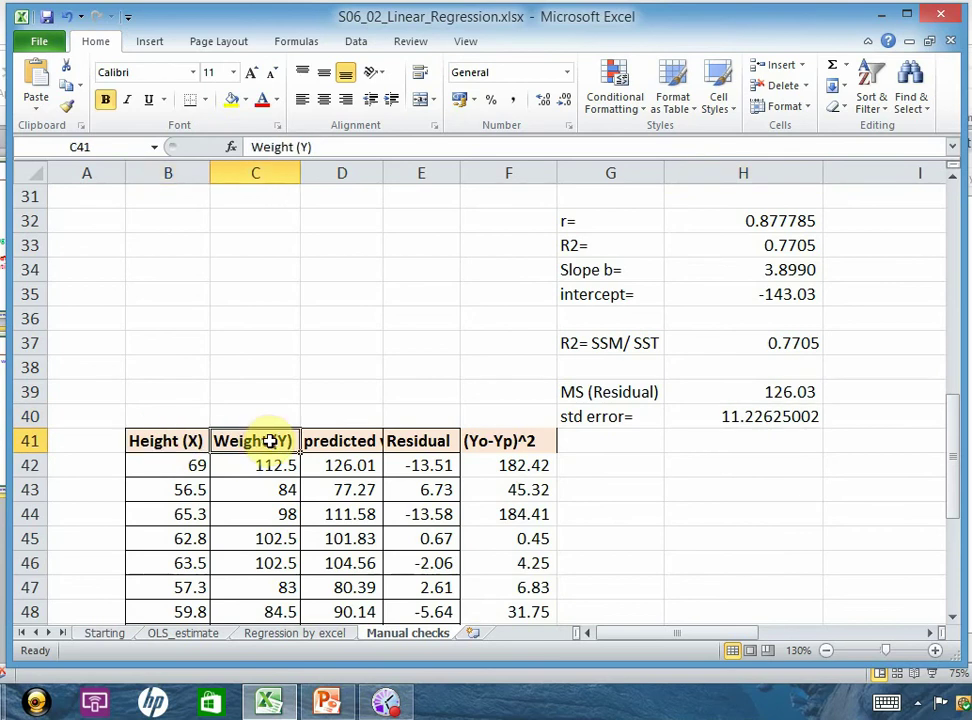
{"action": "left_click", "coordinate": [343, 441]}
{"action": "left_click", "coordinate": [329, 464]}
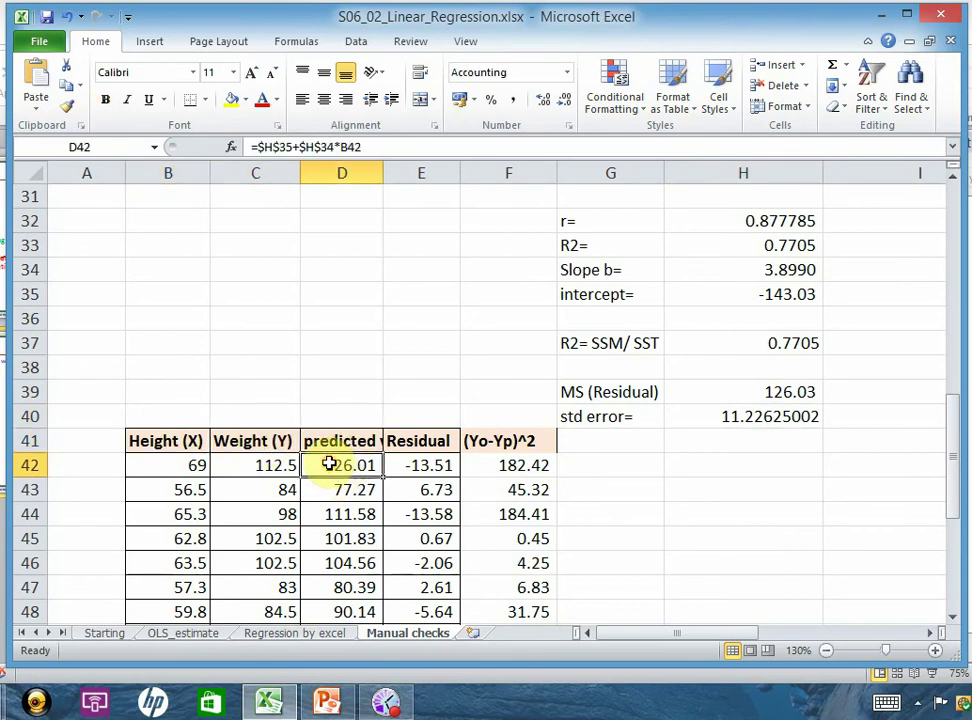
{"action": "double_click", "coordinate": [341, 465]}
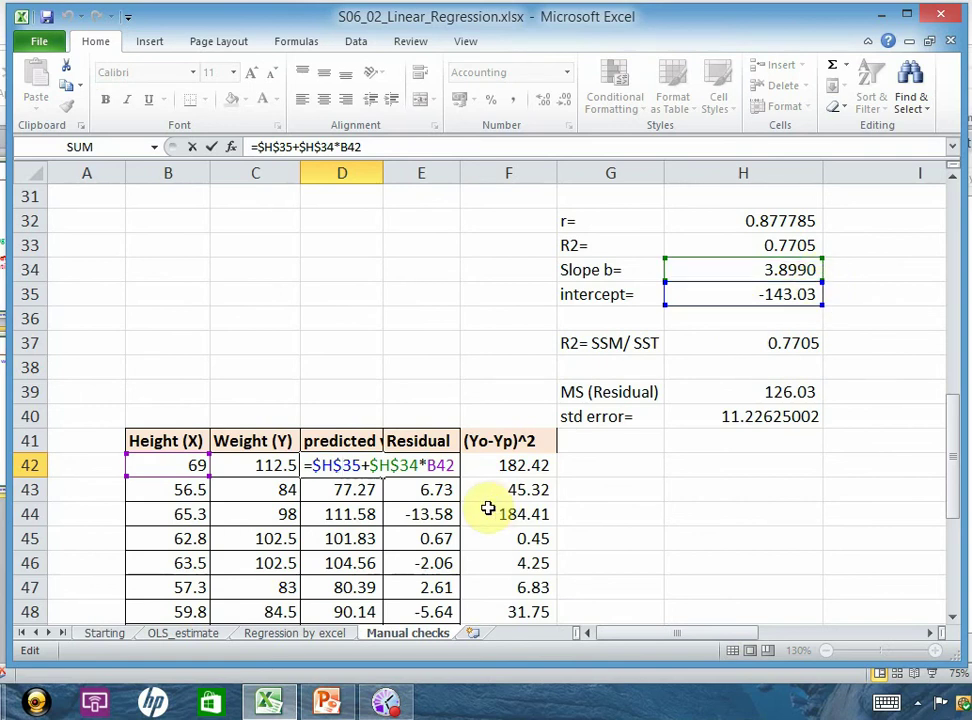
{"action": "key", "text": "Return"}
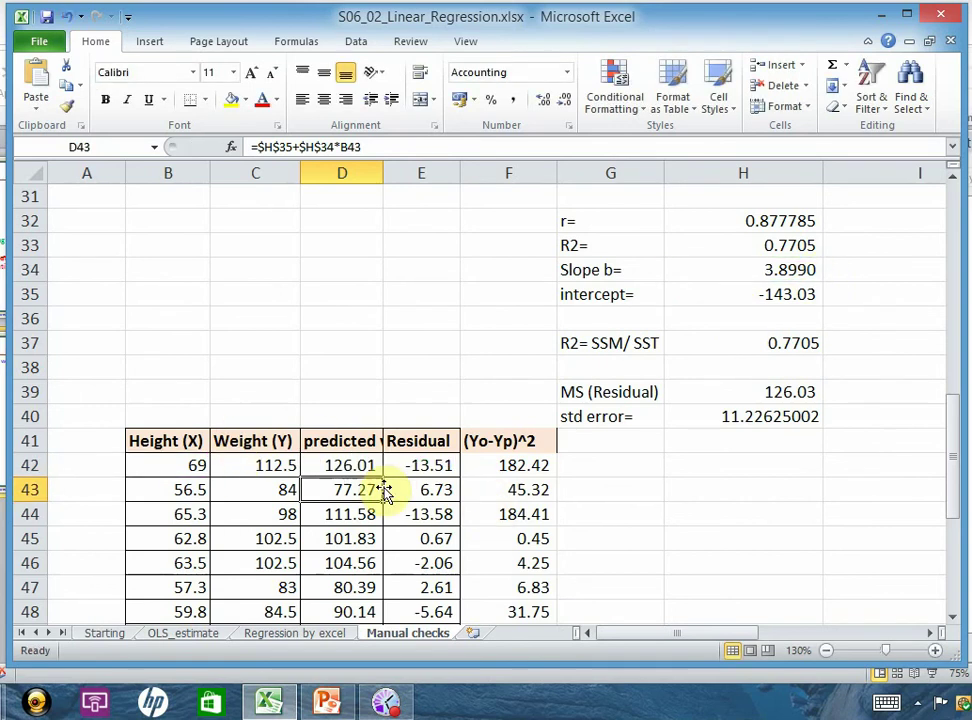
Compare the first predicted value with the observed weight in C42 and inspect the Residual formula in E42.
{"action": "left_click", "coordinate": [363, 465]}
{"action": "left_click", "coordinate": [354, 437]}
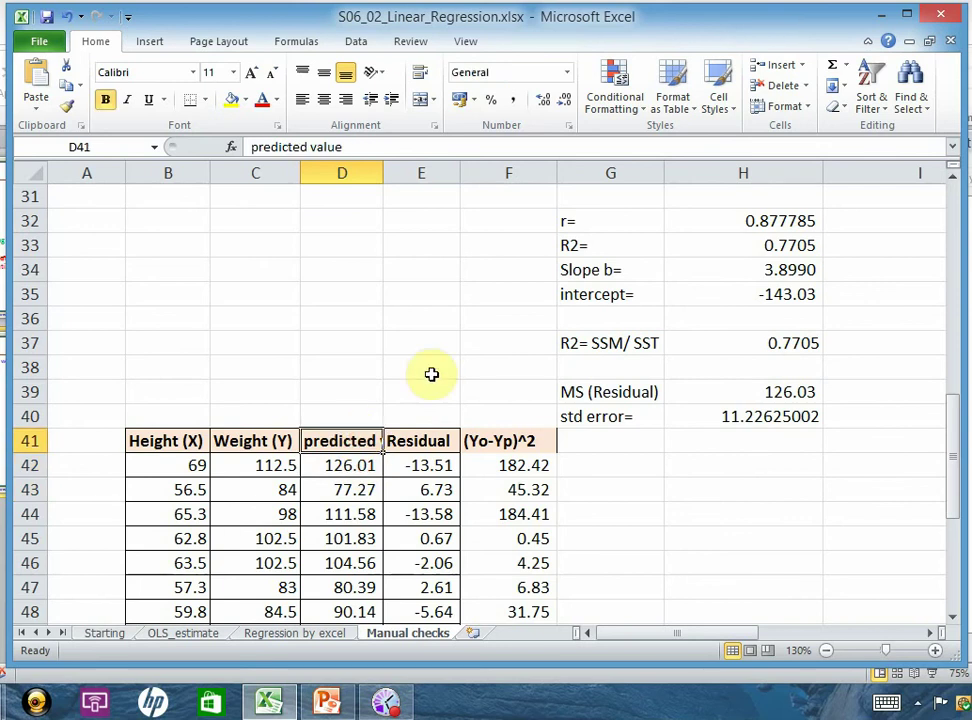
{"action": "left_click", "coordinate": [348, 470]}
{"action": "left_click", "coordinate": [354, 489]}
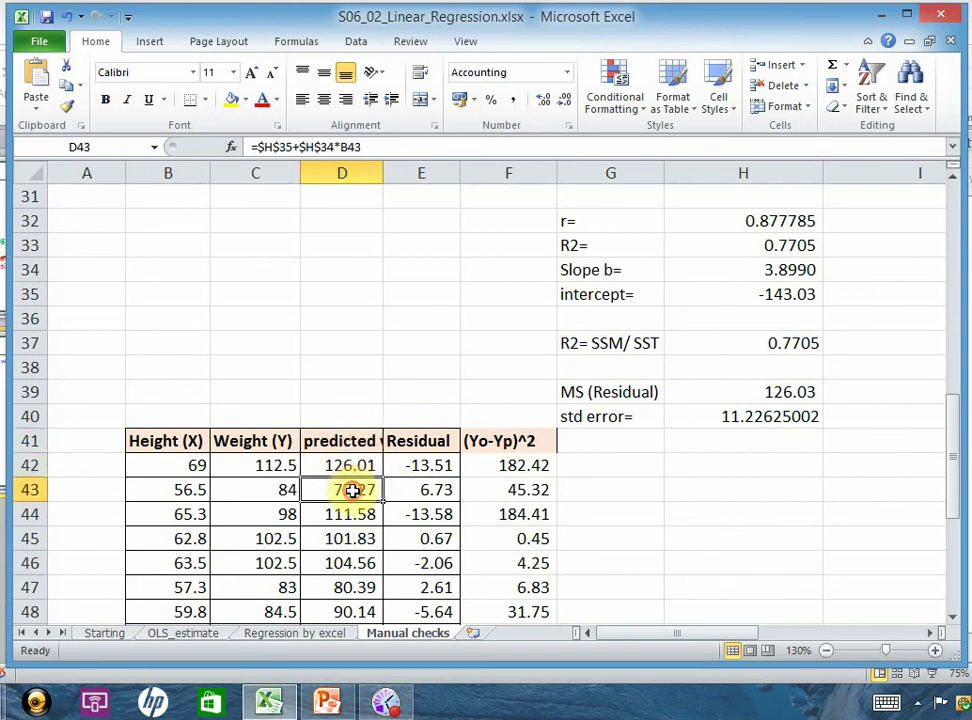
{"action": "left_click", "coordinate": [268, 465]}
{"action": "left_click", "coordinate": [345, 465]}
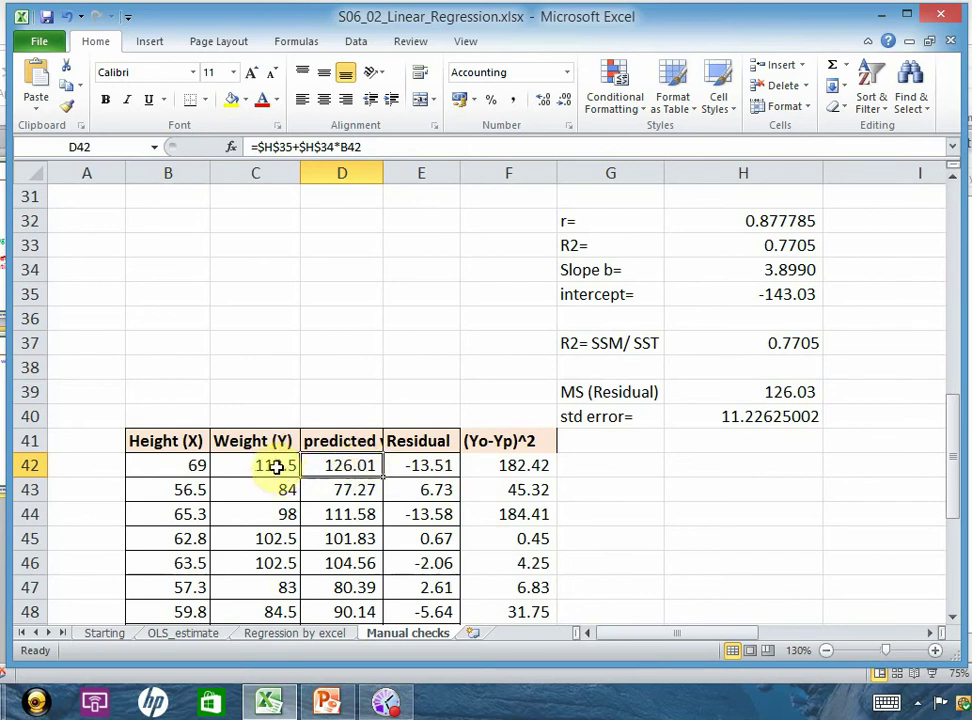
{"action": "left_click", "coordinate": [421, 467]}
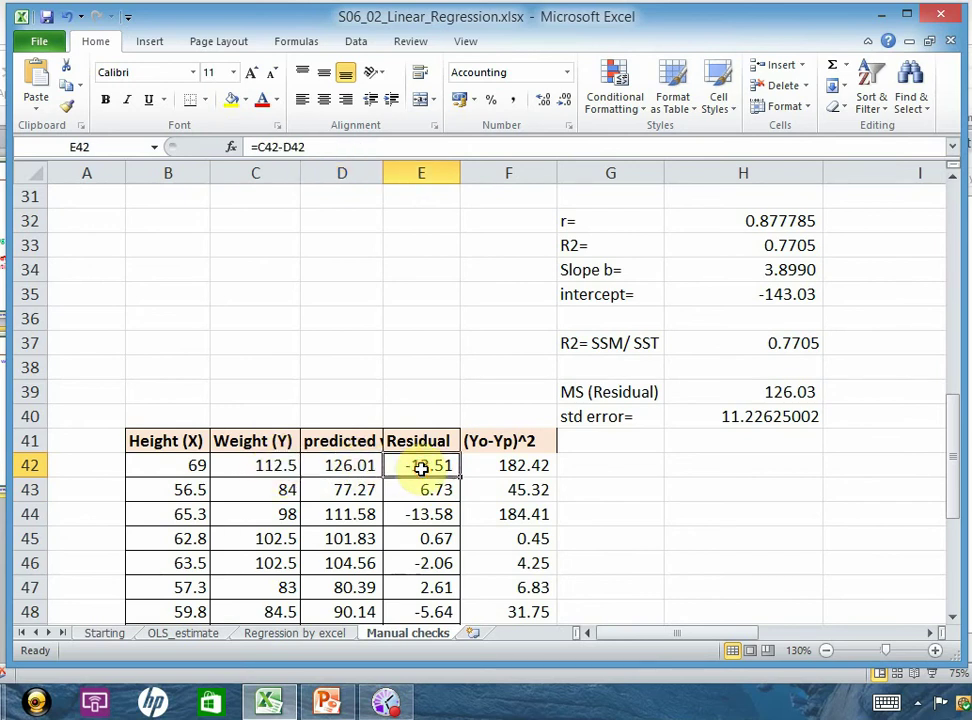
Check the Weight, predicted value and Residual cells in row 43 and review the remaining residuals in column E.
{"action": "left_click", "coordinate": [268, 498]}
{"action": "left_click", "coordinate": [341, 490]}
{"action": "left_click", "coordinate": [416, 492]}
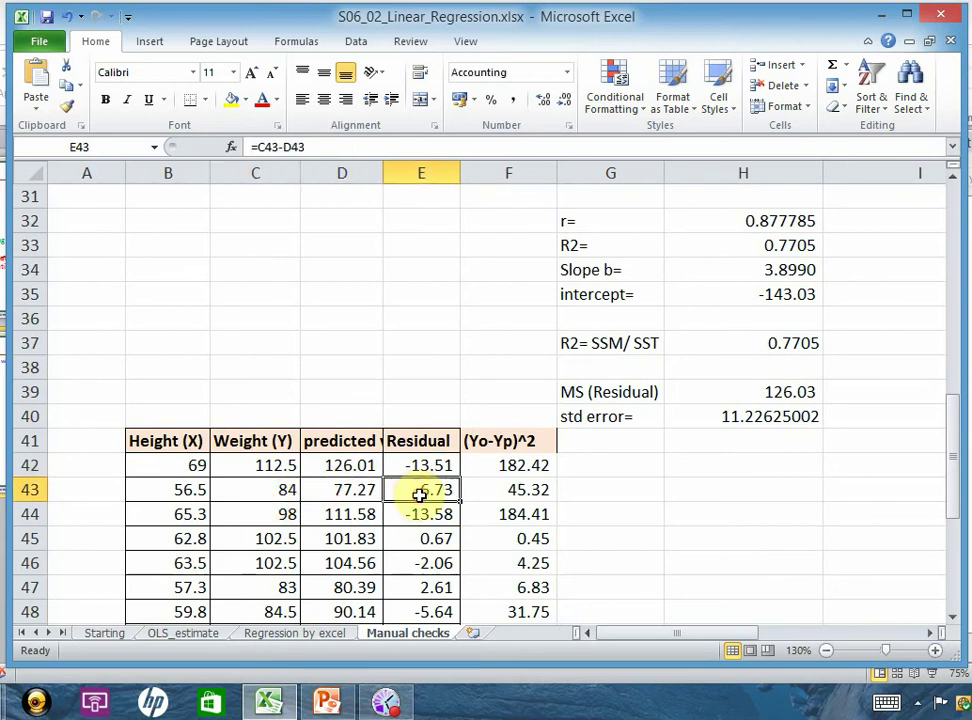
{"action": "left_click", "coordinate": [440, 536]}
{"action": "scroll", "coordinate": [440, 579], "scroll_direction": "down", "scroll_amount": 4}
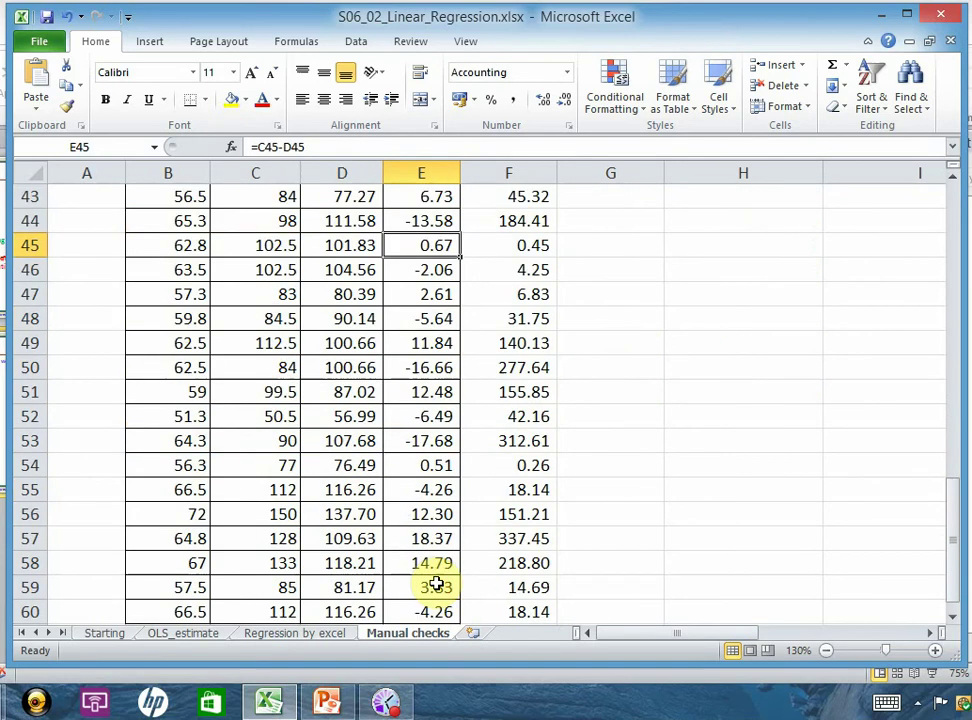
{"action": "scroll", "coordinate": [440, 580], "scroll_direction": "up", "scroll_amount": 5}
Review the (Yo-Yp)^2 column from F42 to F60 and trace the range summed by the formula in F61.
{"action": "left_click", "coordinate": [497, 520]}
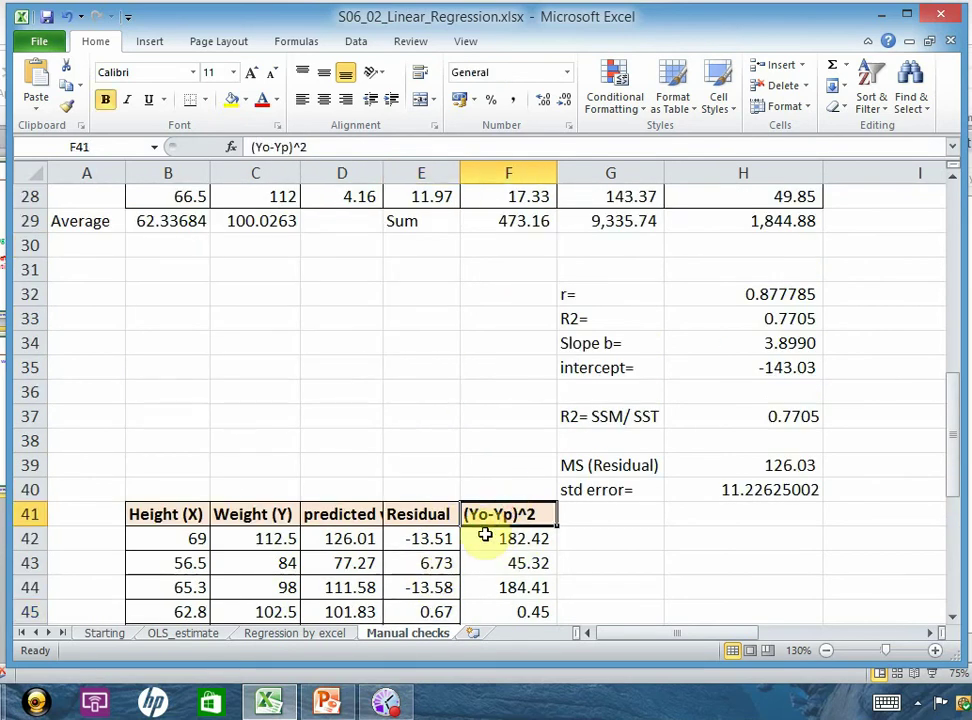
{"action": "scroll", "coordinate": [505, 537], "scroll_direction": "down", "scroll_amount": 6}
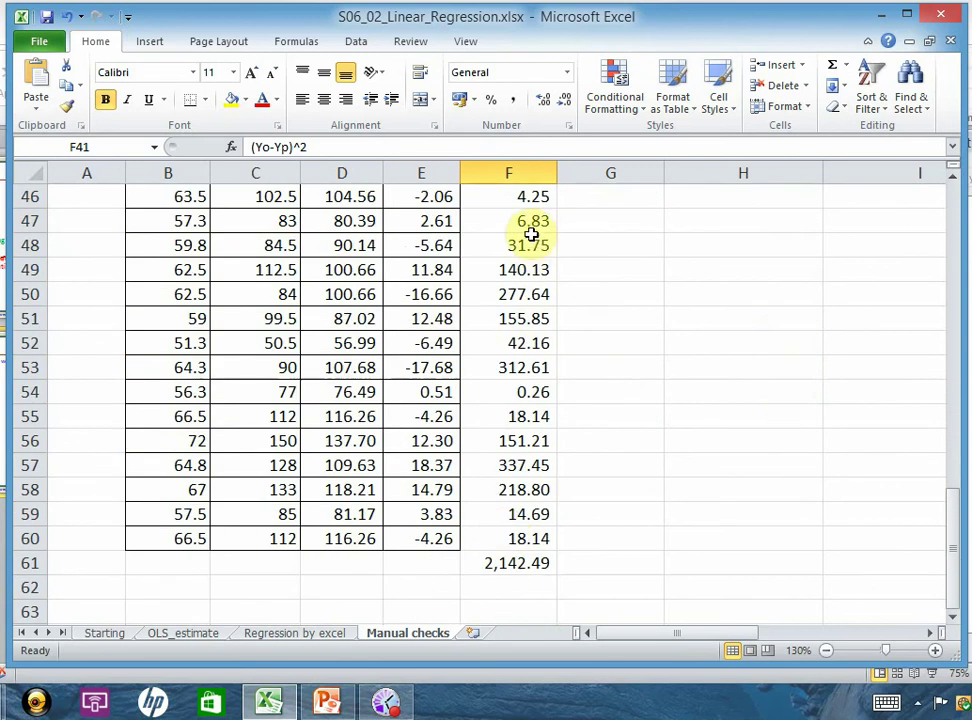
{"action": "scroll", "coordinate": [518, 245], "scroll_direction": "up", "scroll_amount": 2}
{"action": "left_click_drag", "start_coordinate": [518, 245], "coordinate": [497, 560]}
{"action": "left_click", "coordinate": [500, 593]}
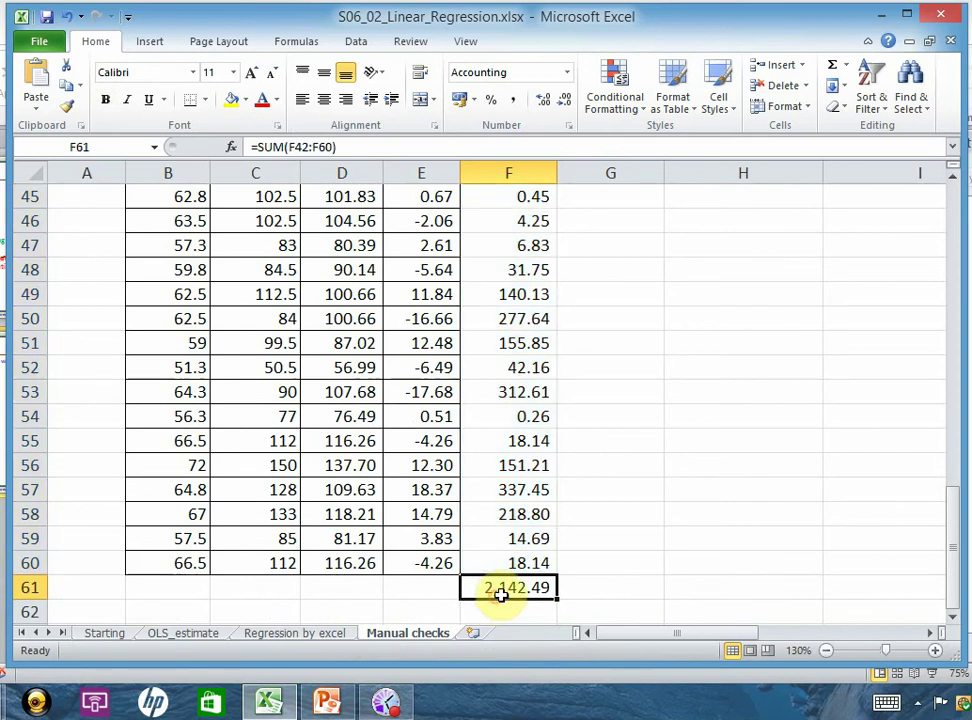
{"action": "double_click", "coordinate": [502, 592]}
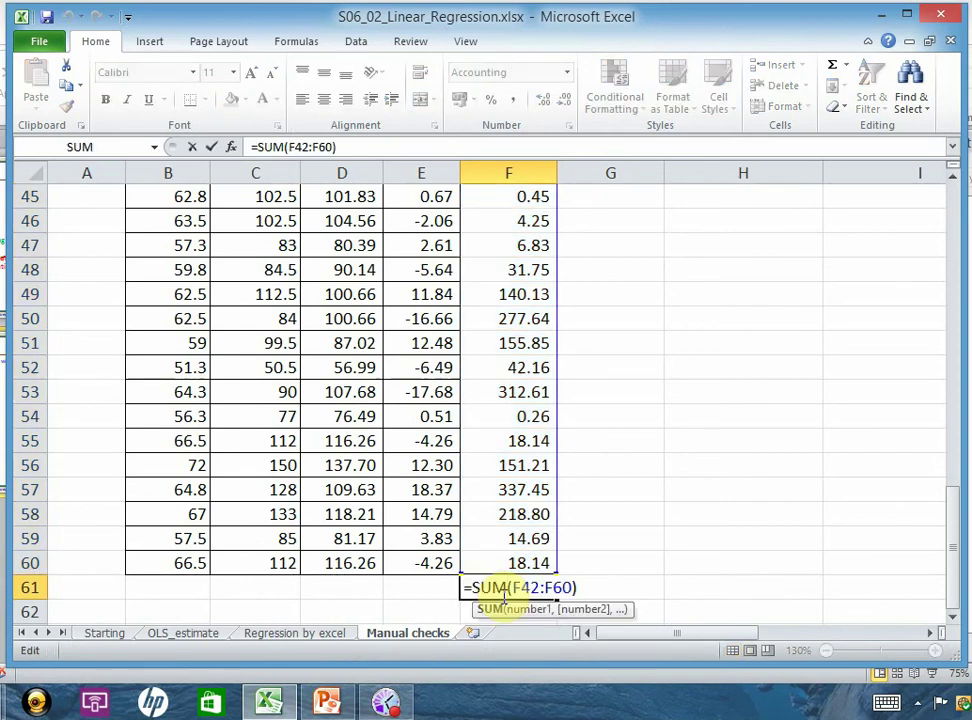
{"action": "key", "text": "Return"}
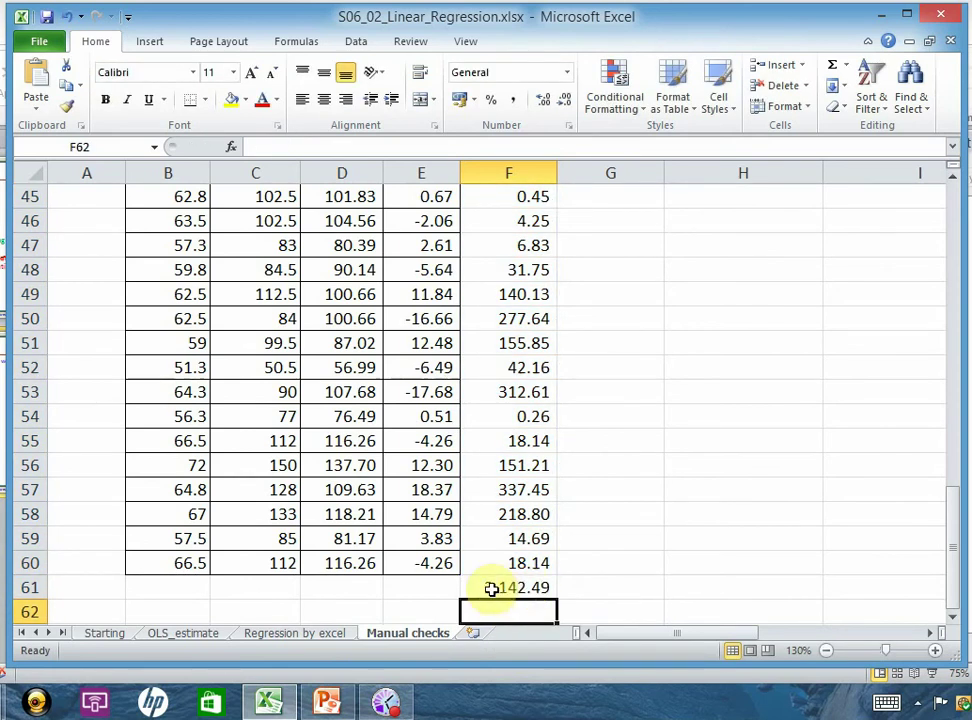
{"action": "scroll", "coordinate": [369, 620], "scroll_direction": "up", "scroll_amount": 3}
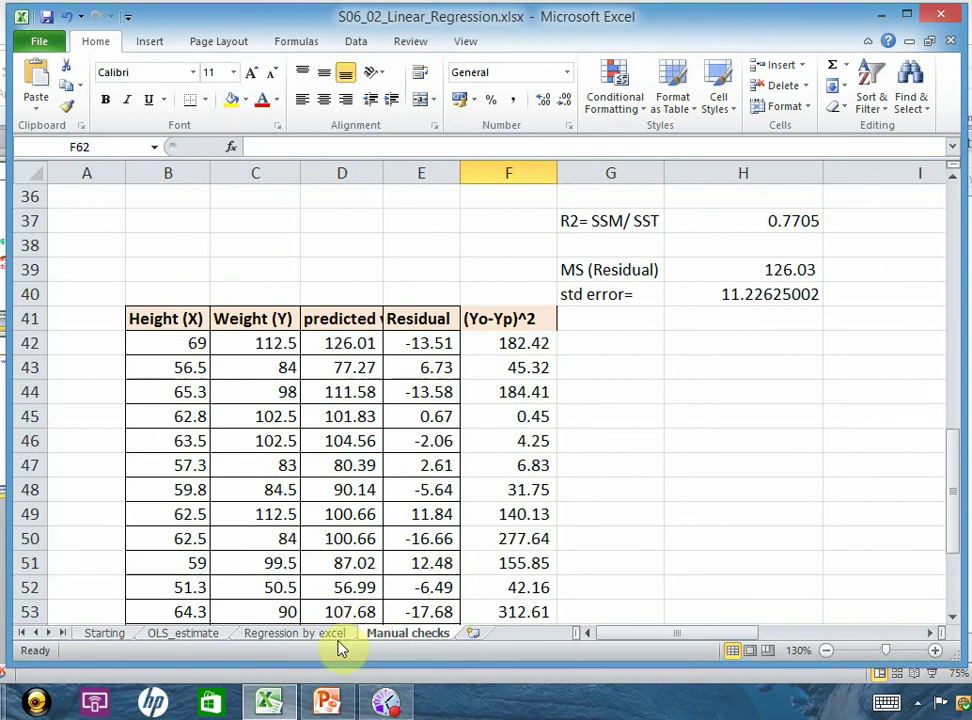
Examine the Residual, Total and Regression SS values in I13, I14 and I12 on the Regression by excel sheet.
{"action": "left_click", "coordinate": [334, 635]}
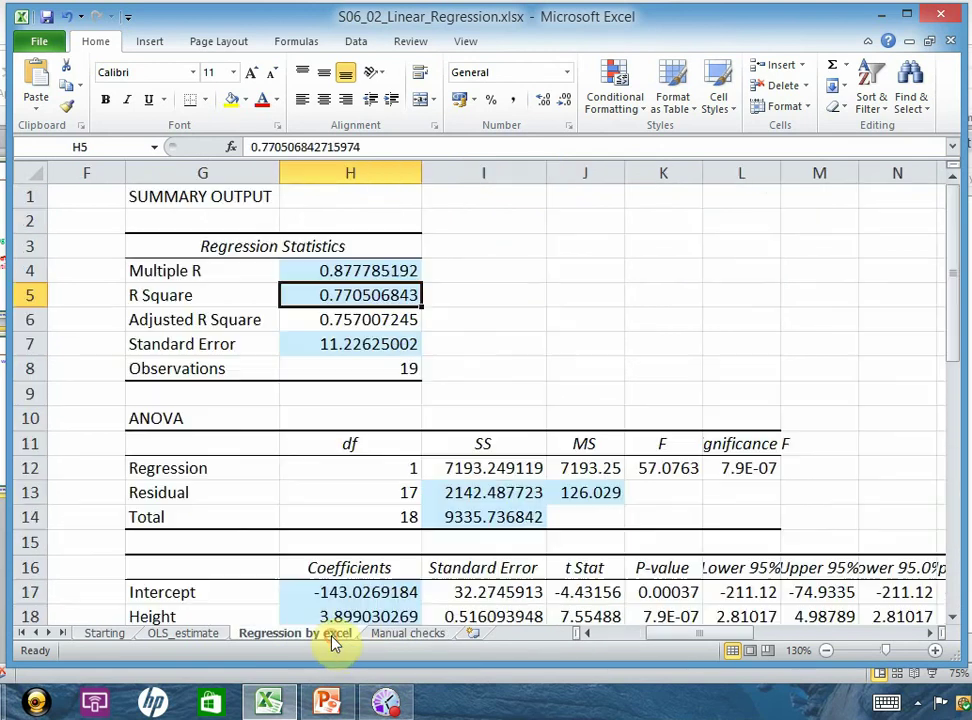
{"action": "left_click", "coordinate": [455, 492]}
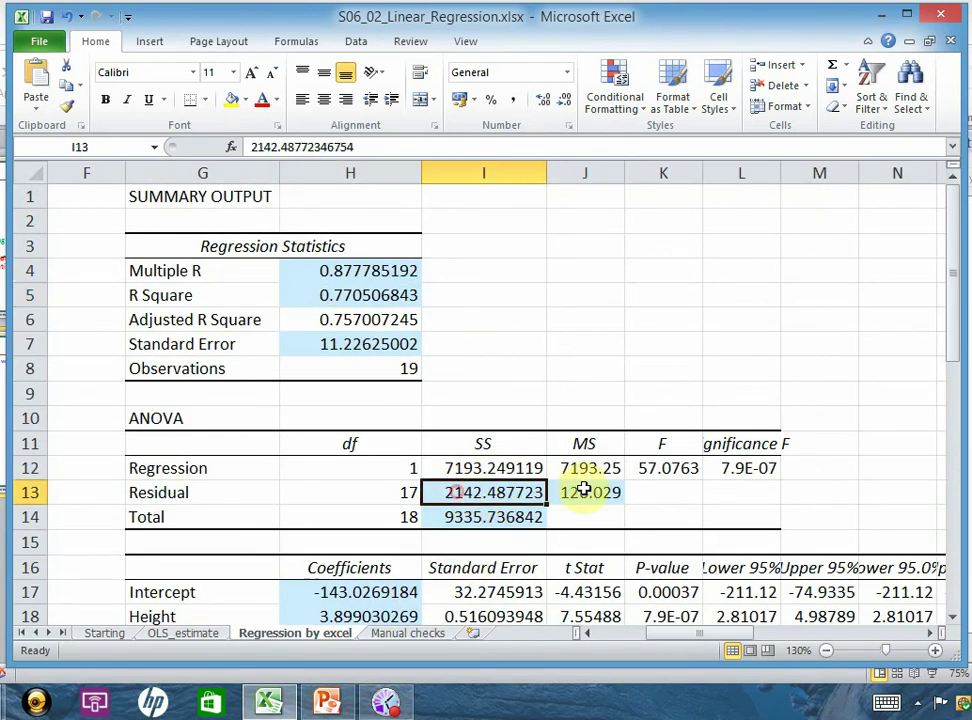
{"action": "left_click", "coordinate": [498, 517]}
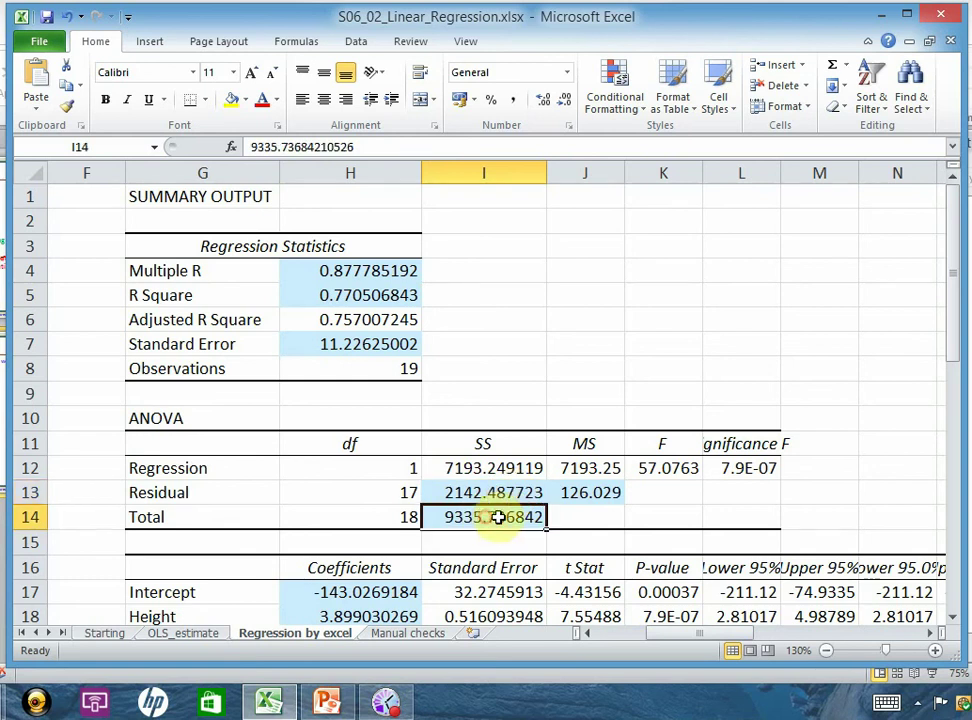
{"action": "left_click", "coordinate": [507, 496]}
{"action": "left_click", "coordinate": [500, 470]}
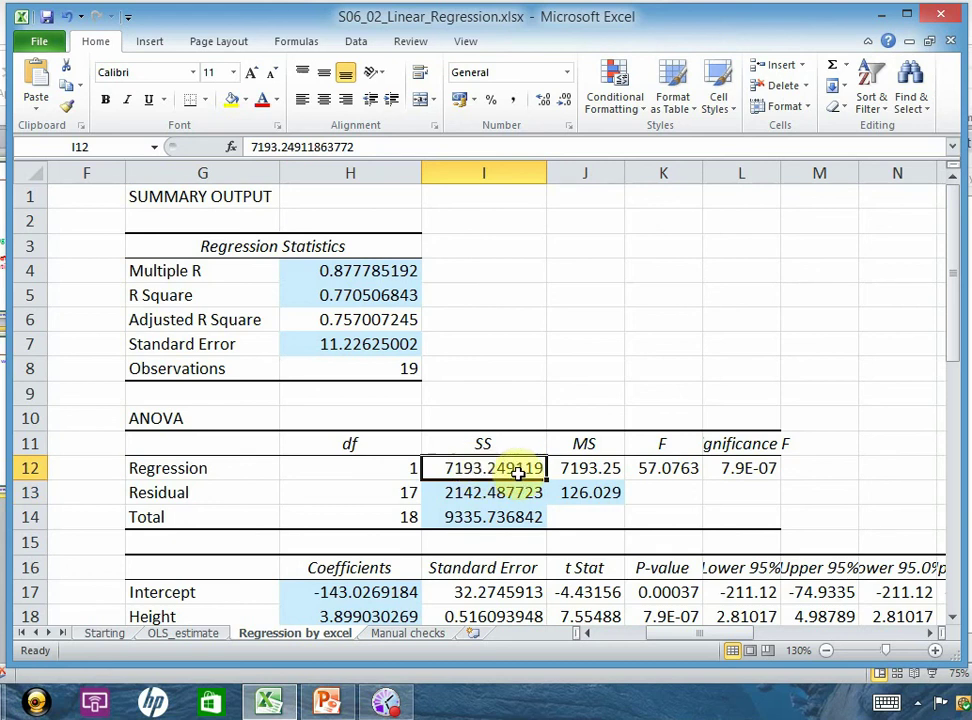
Review the squared residuals in F42:F60 on the Manual checks sheet and relate them to the MS (Residual) formula in H39.
{"action": "left_click", "coordinate": [405, 634]}
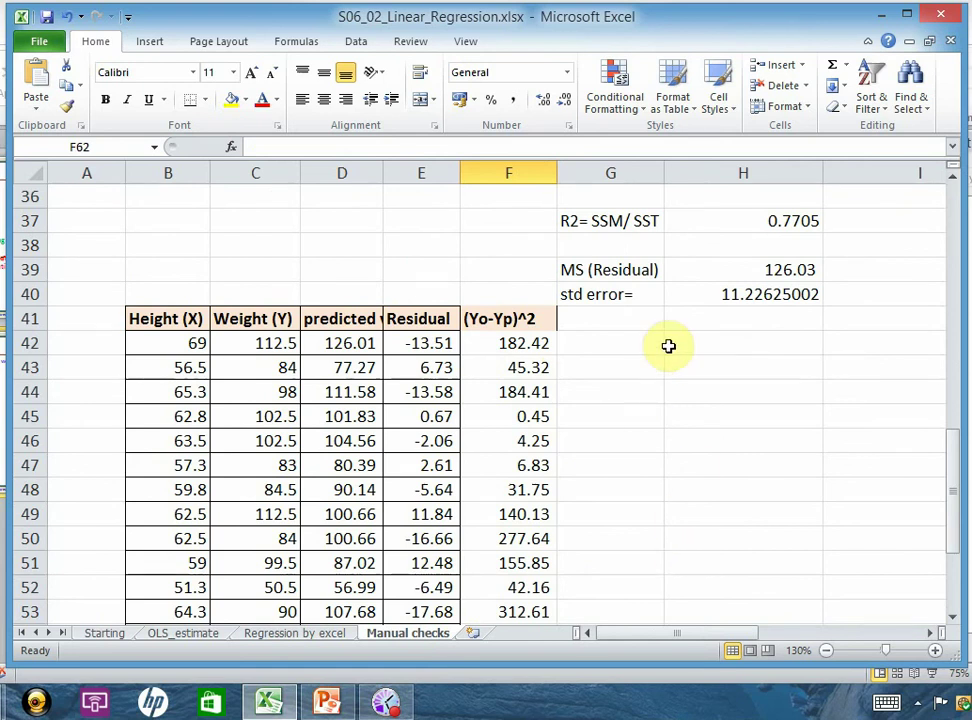
{"action": "left_click", "coordinate": [488, 346]}
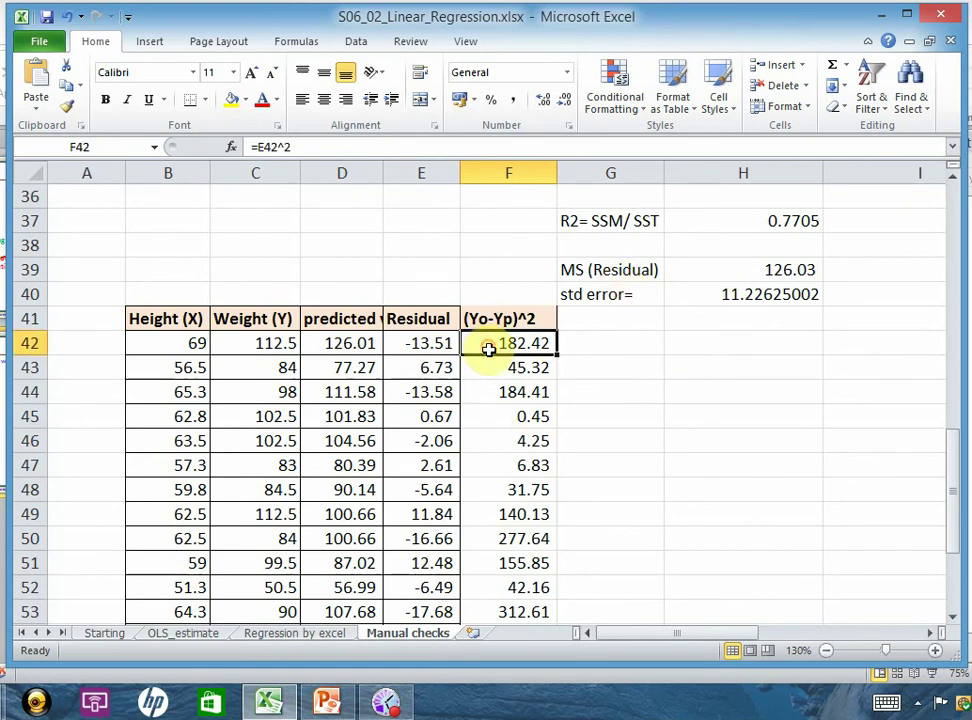
{"action": "left_click_drag", "start_coordinate": [488, 346], "coordinate": [471, 563]}
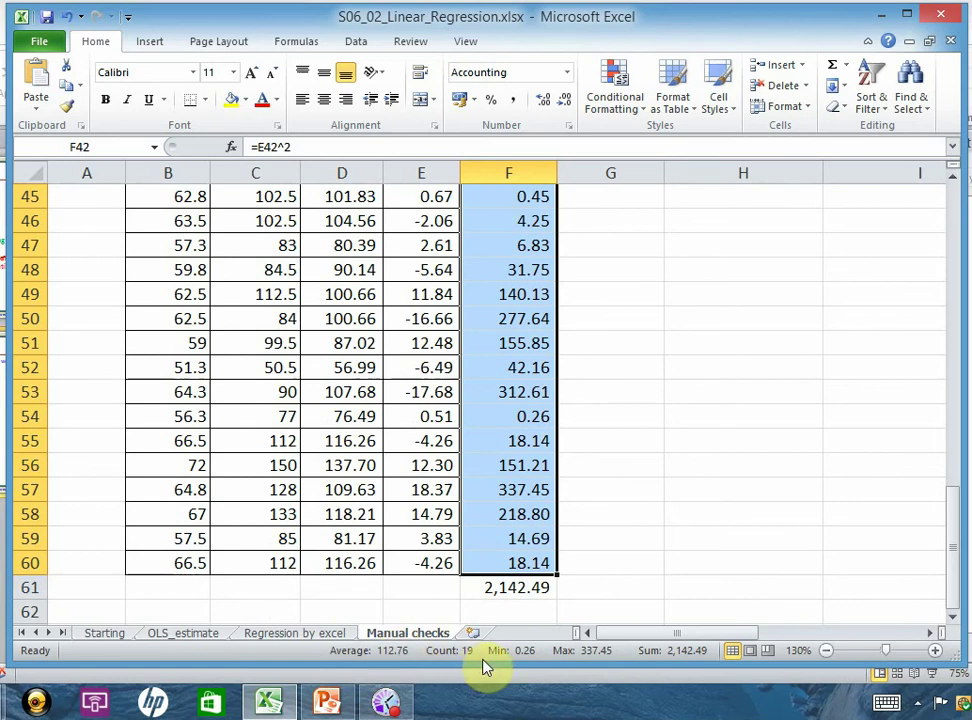
{"action": "scroll", "coordinate": [484, 667], "scroll_direction": "up", "scroll_amount": 3}
{"action": "left_click", "coordinate": [760, 269]}
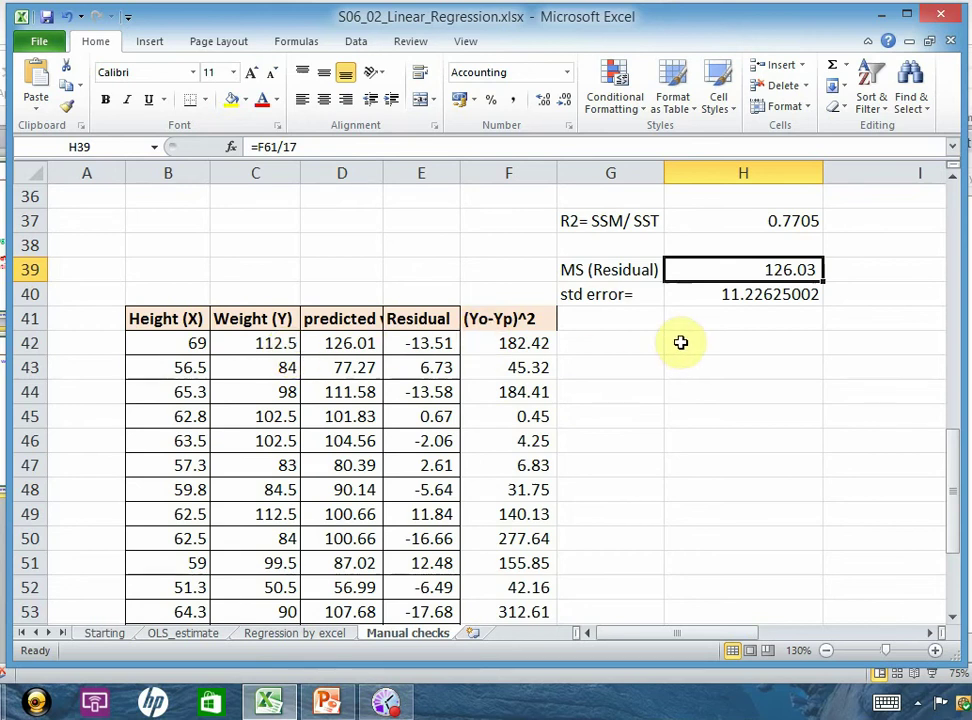
{"action": "scroll", "coordinate": [680, 342], "scroll_direction": "up", "scroll_amount": 2}
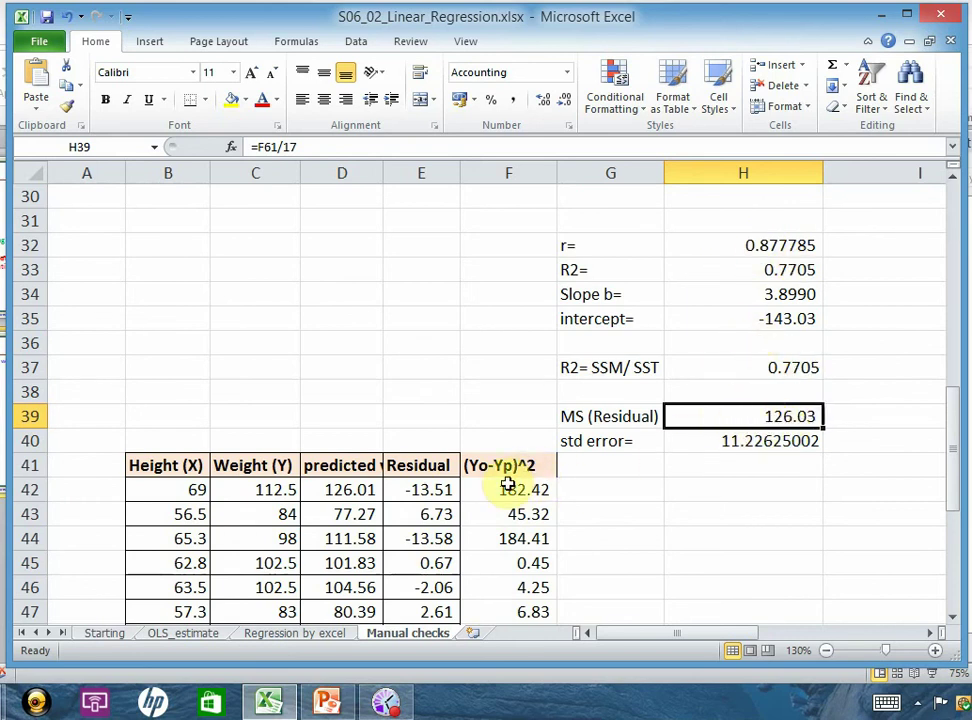
{"action": "left_click_drag", "start_coordinate": [508, 485], "coordinate": [498, 563]}
{"action": "scroll", "coordinate": [720, 580], "scroll_direction": "up", "scroll_amount": 4}
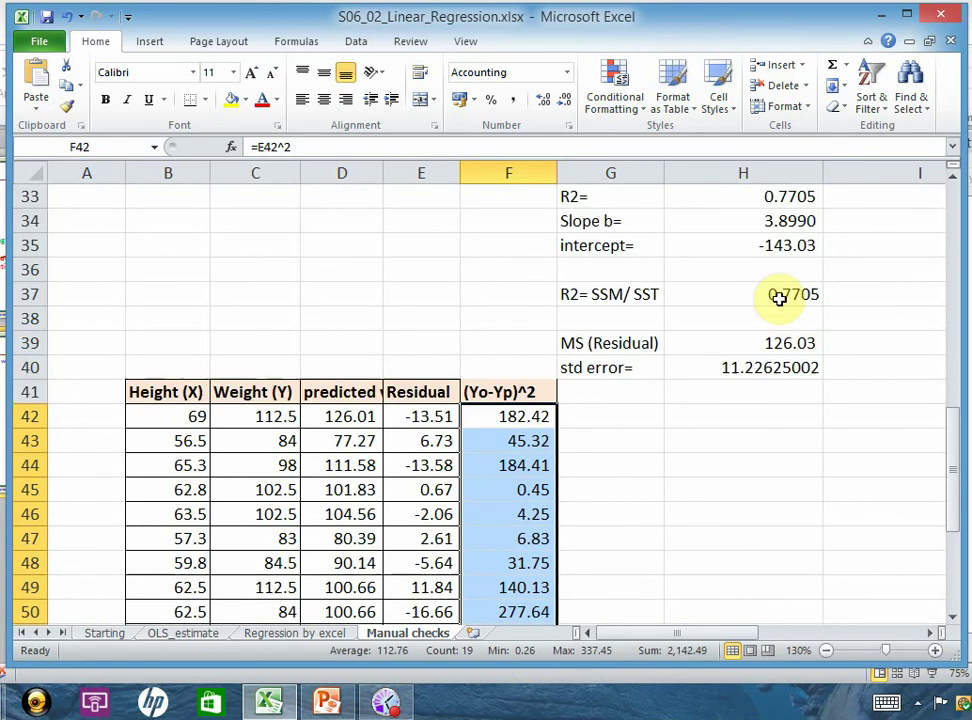
{"action": "left_click", "coordinate": [773, 346]}
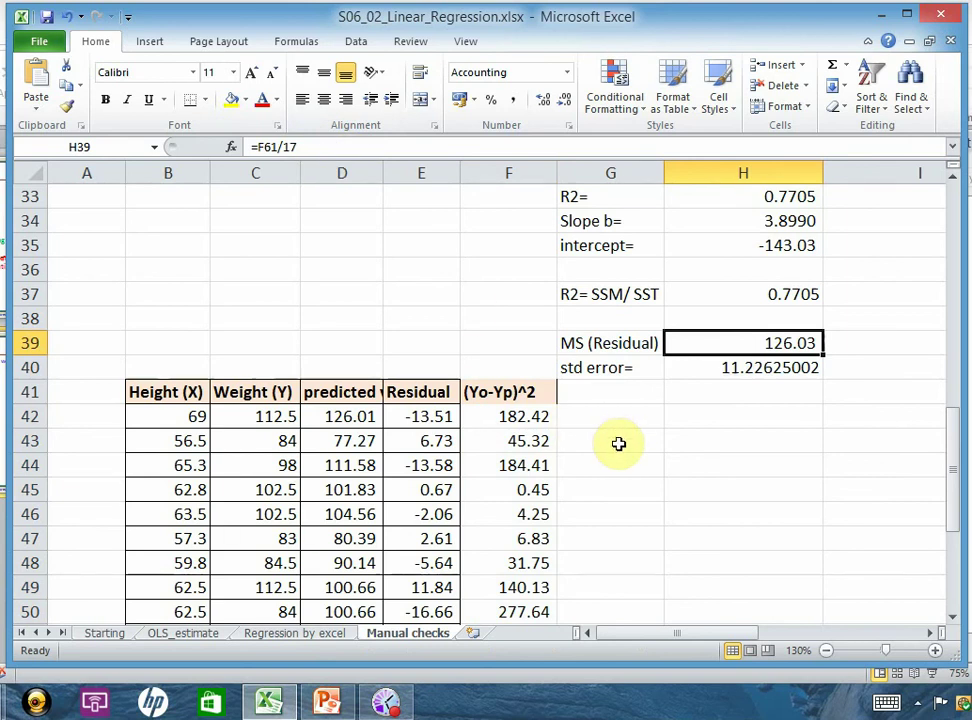
Compare the Residual and Regression MS values in J13 and J12 with their df and SS entries on the Regression by excel sheet.
{"action": "left_click", "coordinate": [296, 633]}
{"action": "left_click", "coordinate": [614, 494]}
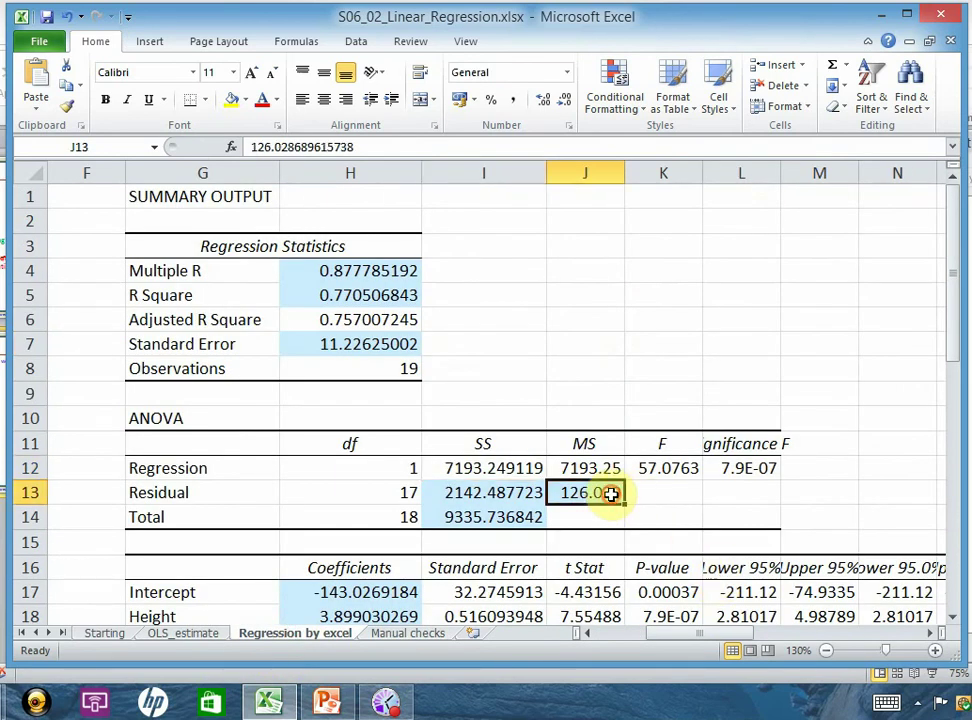
{"action": "left_click", "coordinate": [379, 497]}
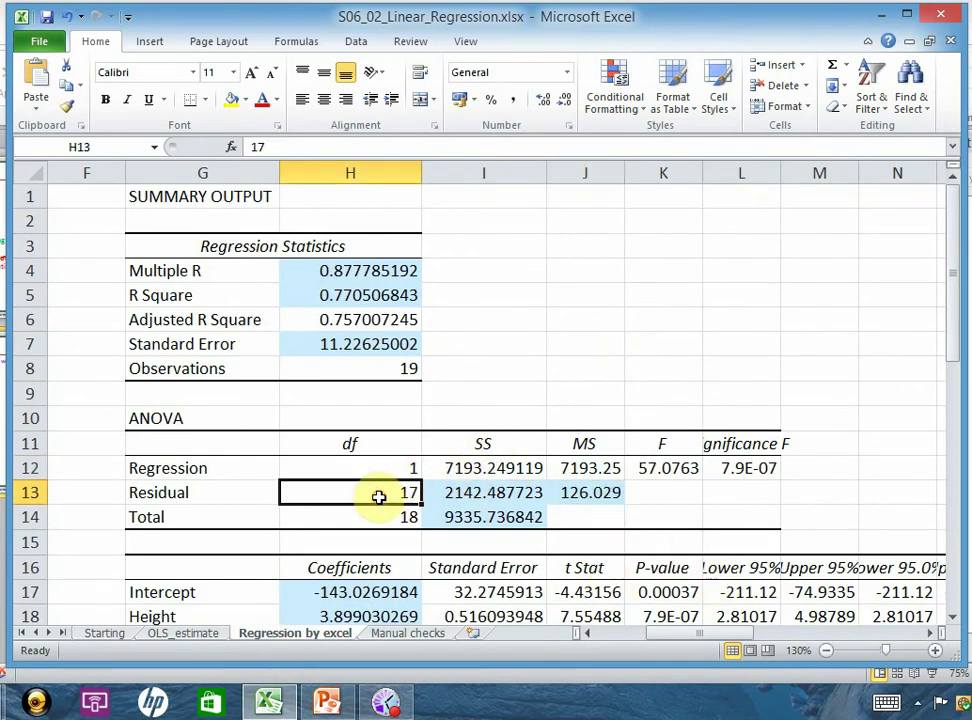
{"action": "left_click", "coordinate": [513, 467]}
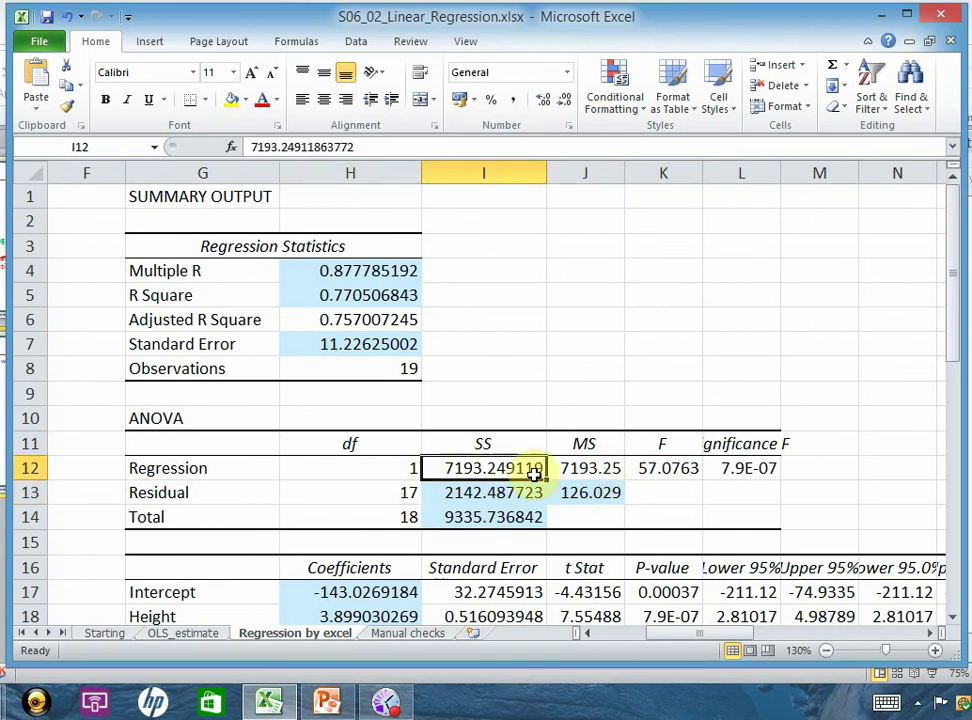
{"action": "left_click", "coordinate": [578, 470]}
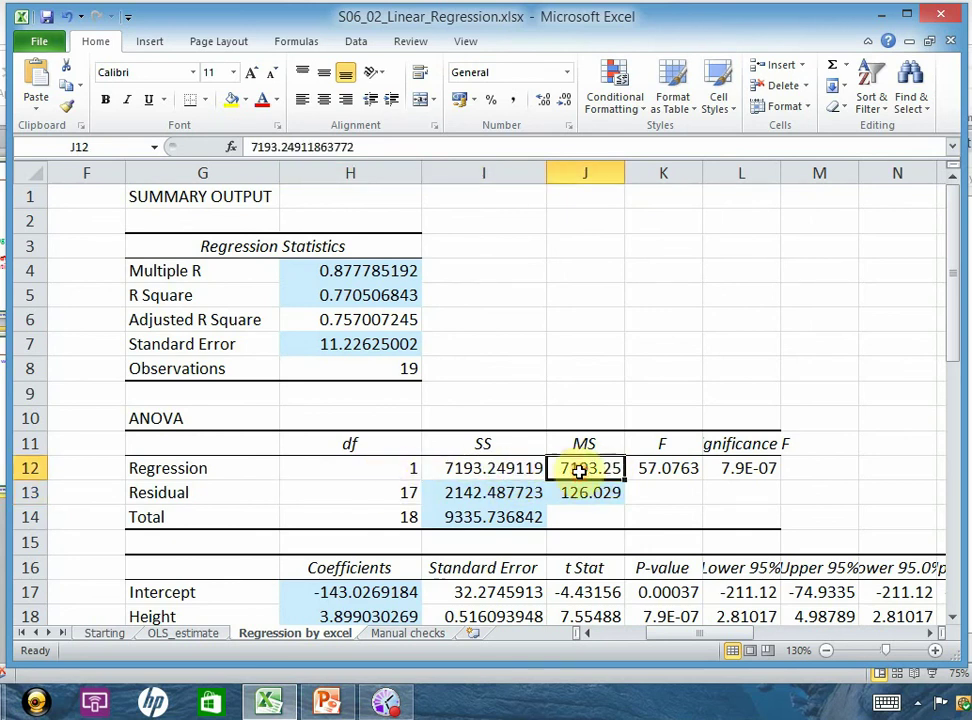
{"action": "left_click", "coordinate": [584, 495]}
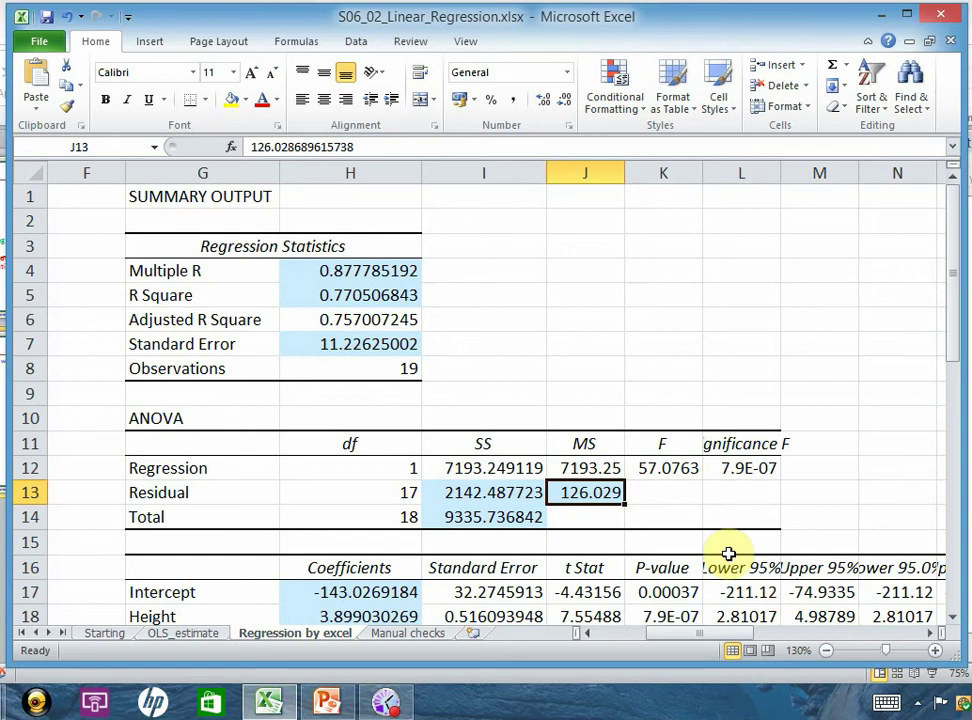
{"action": "left_click", "coordinate": [594, 467]}
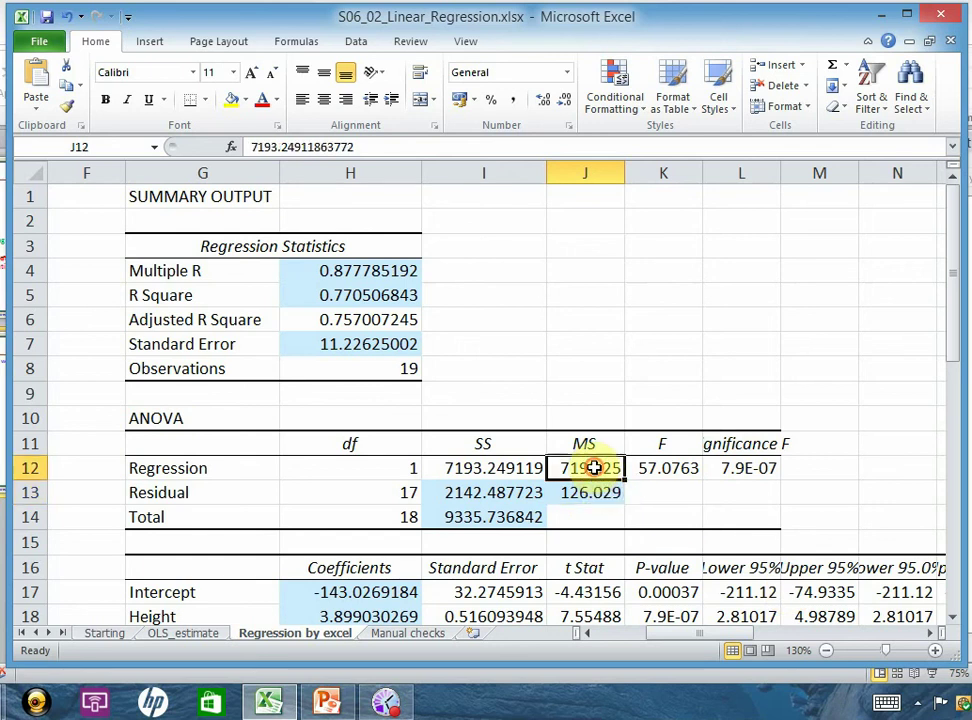
{"action": "left_click", "coordinate": [595, 490]}
Compute the F statistic in N12 with =J12/J13 and check the Significance F value in L12.
{"action": "left_click", "coordinate": [877, 468]}
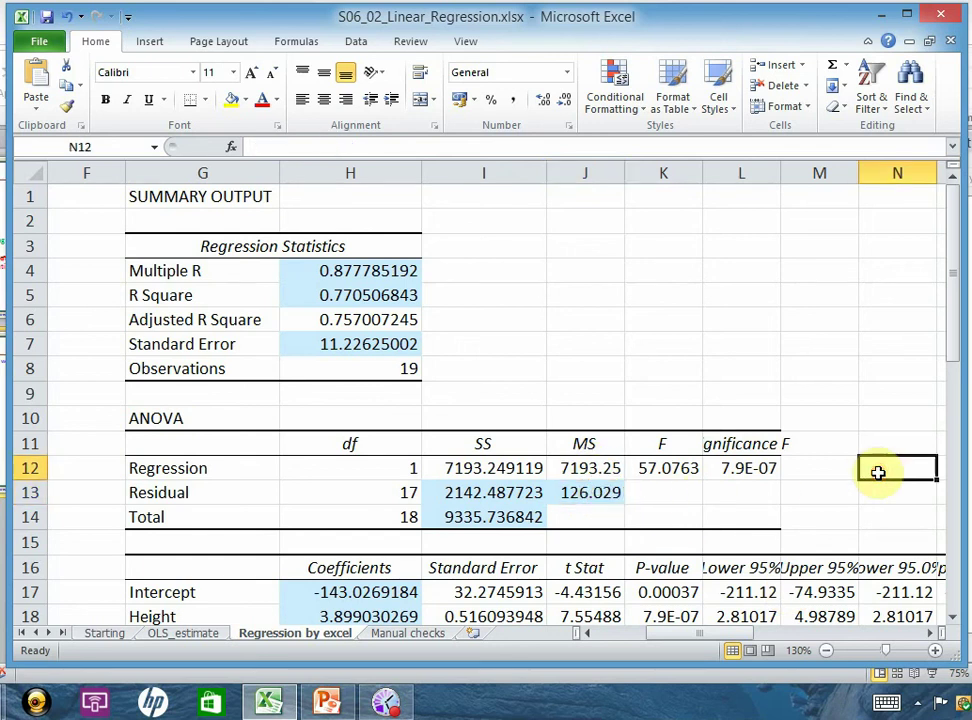
{"action": "type", "text": "="}
{"action": "left_click", "coordinate": [593, 468]}
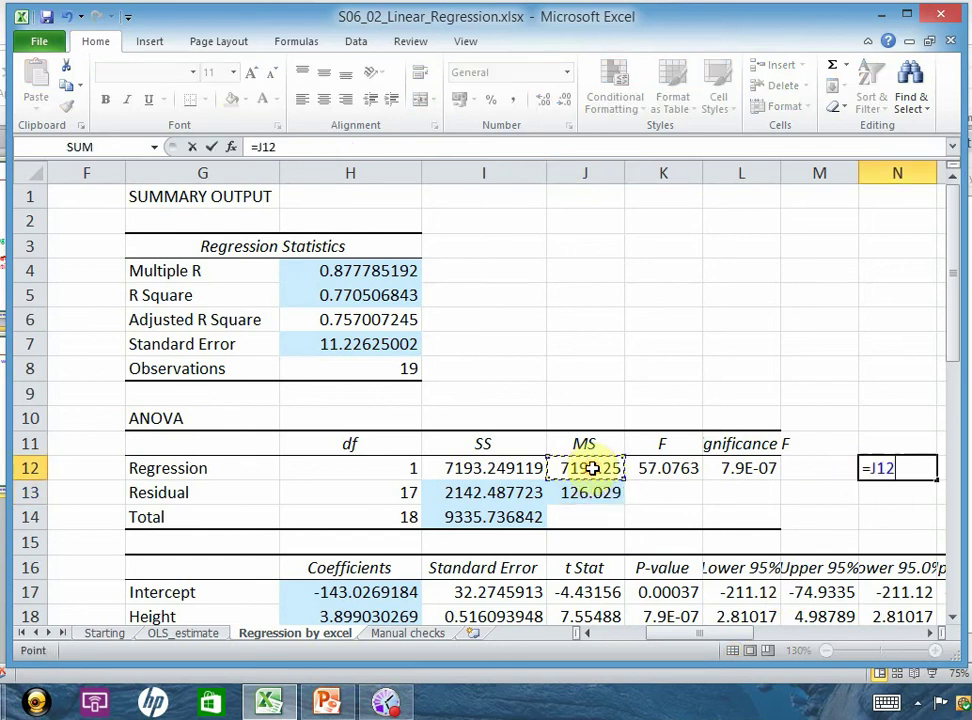
{"action": "type", "text": "/"}
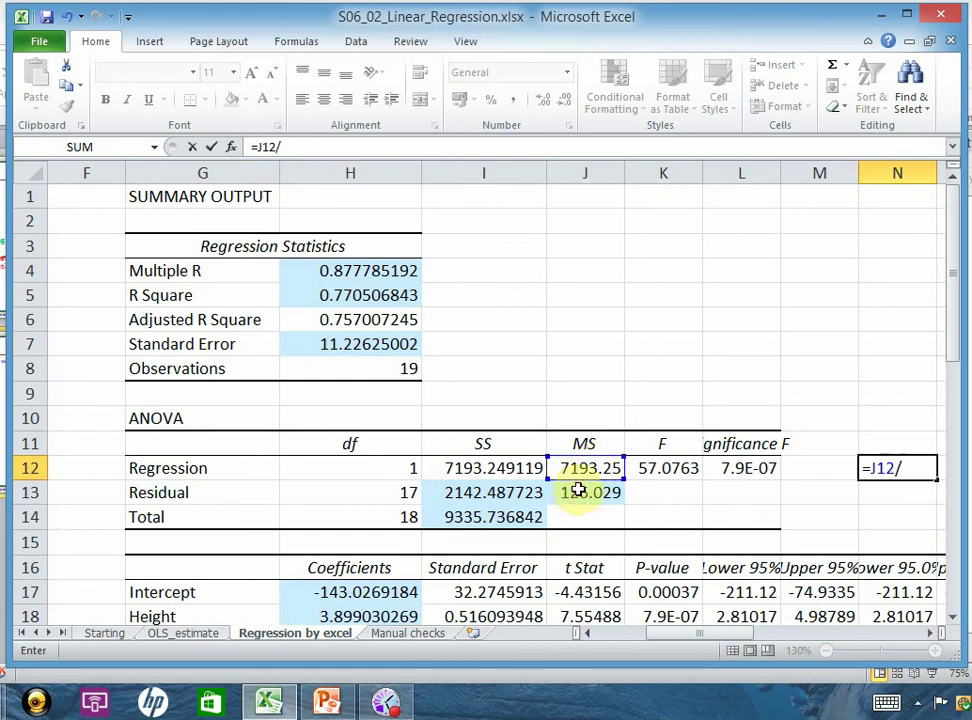
{"action": "key", "text": "Return"}
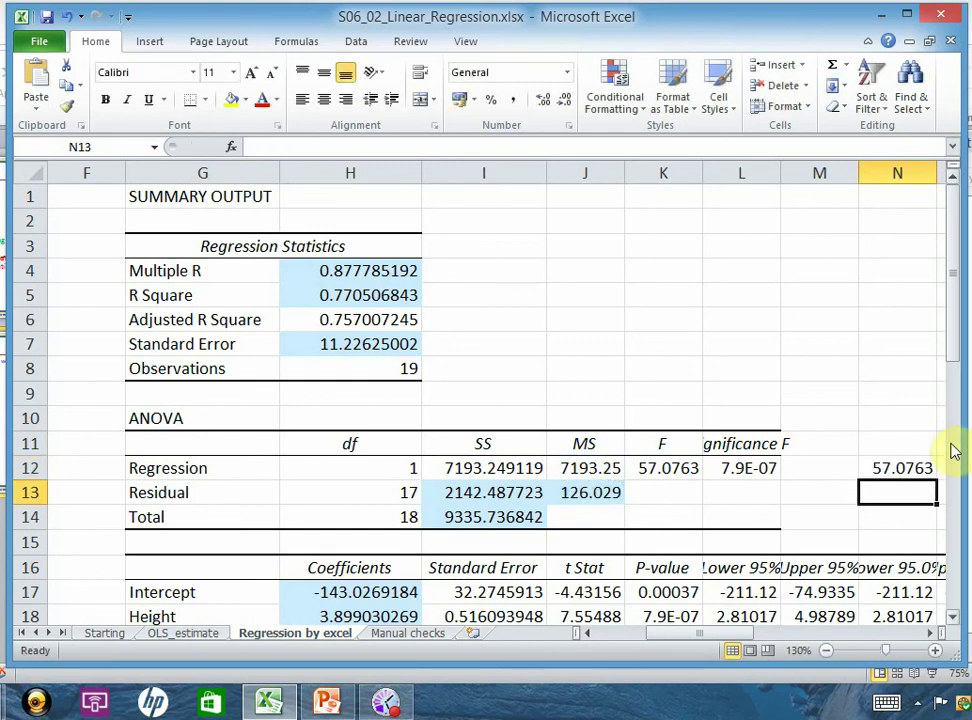
{"action": "left_click", "coordinate": [920, 466]}
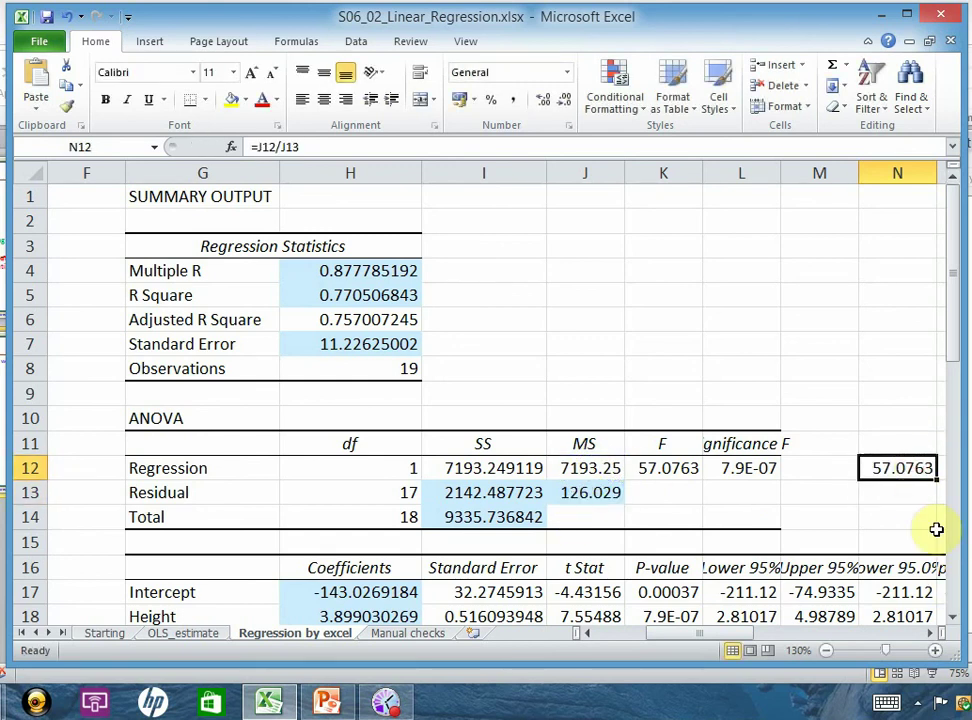
{"action": "left_click", "coordinate": [760, 467]}
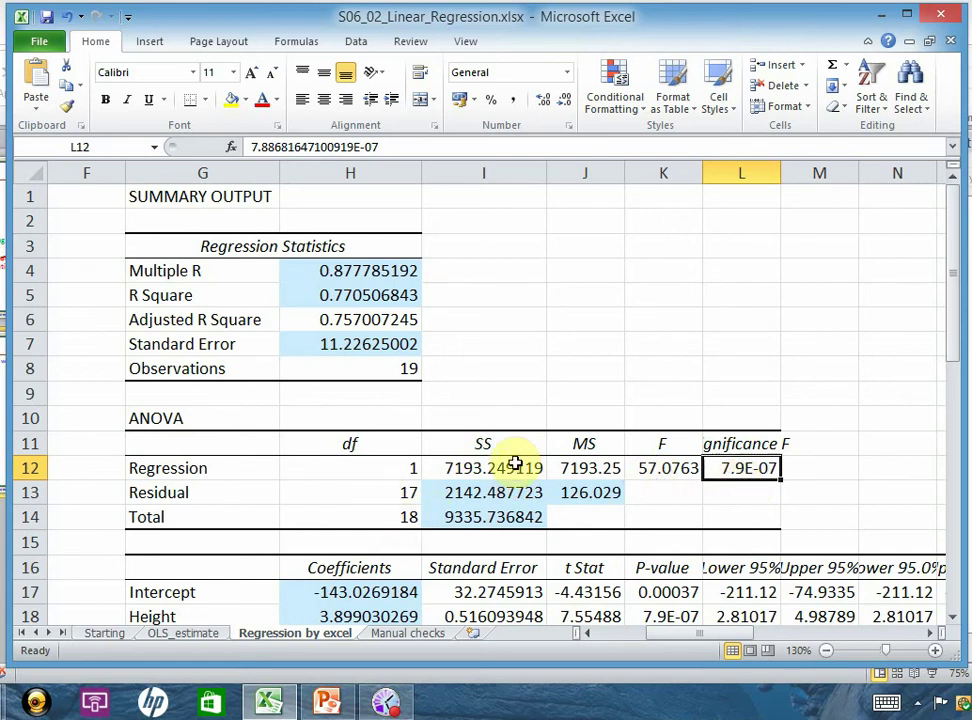
Inspect the std error formula in H40 on the Manual checks sheet and its reference to MS (Residual) in H39.
{"action": "left_click", "coordinate": [426, 633]}
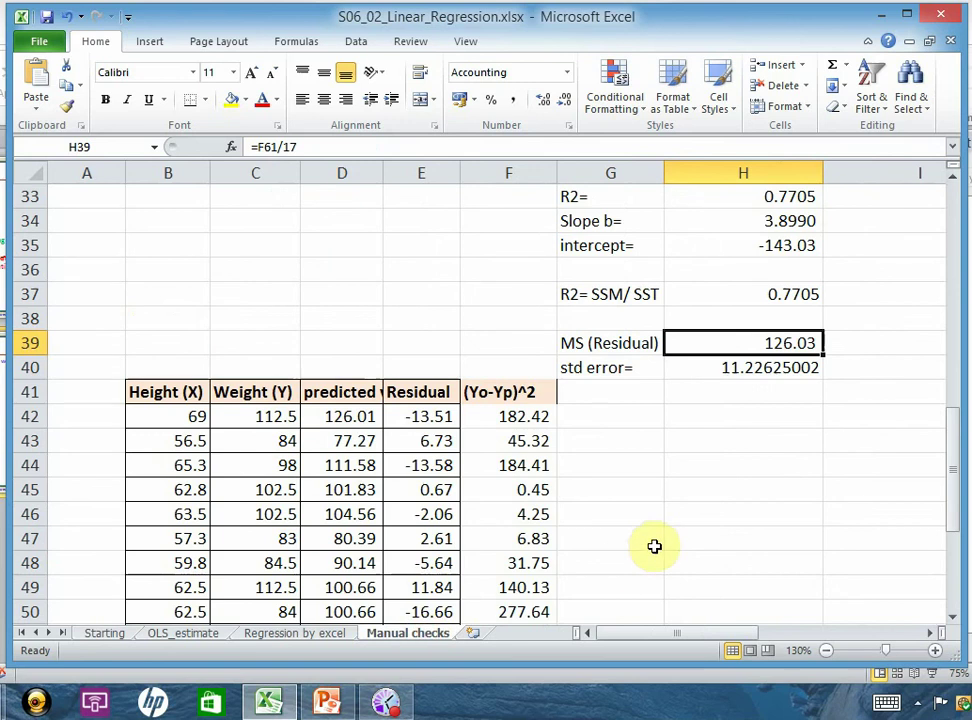
{"action": "left_click", "coordinate": [775, 368]}
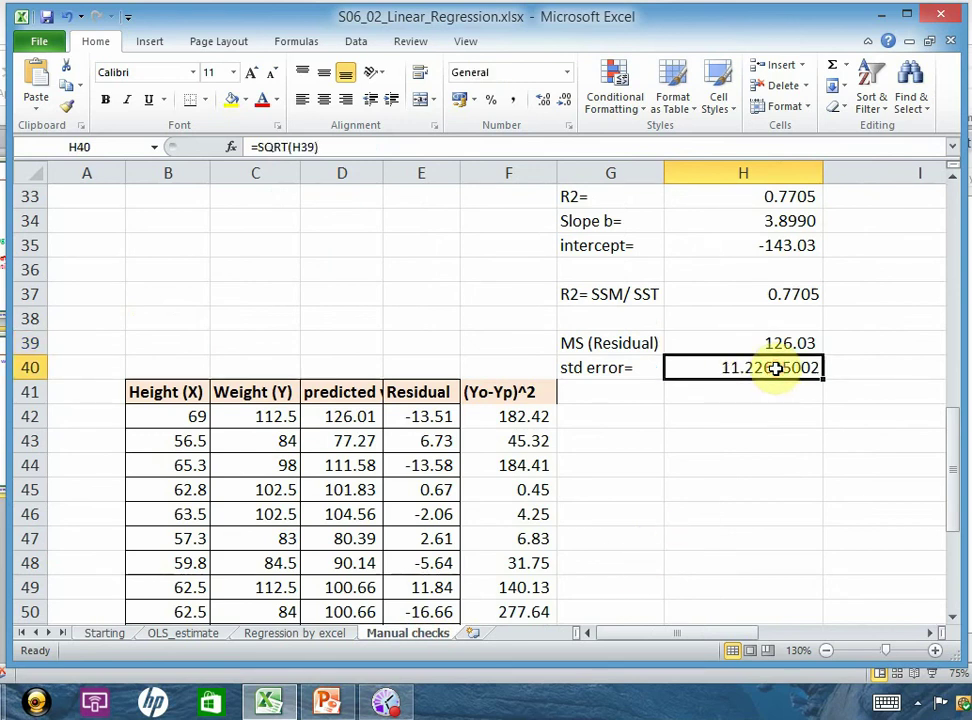
{"action": "double_click", "coordinate": [775, 368]}
{"action": "scroll", "coordinate": [768, 438], "scroll_direction": "up", "scroll_amount": 6}
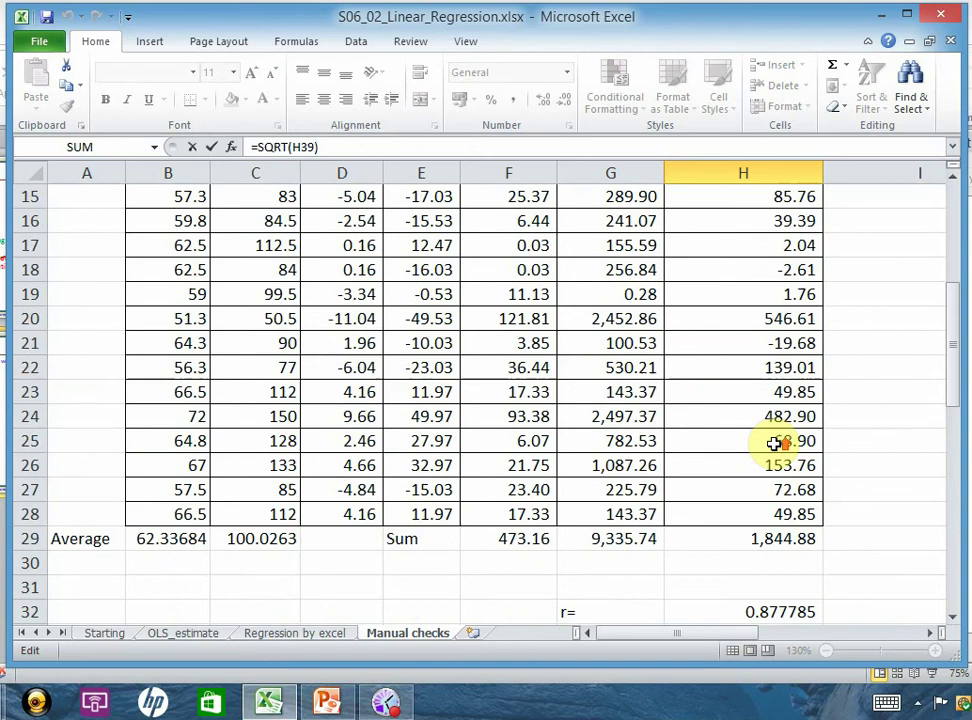
{"action": "scroll", "coordinate": [775, 443], "scroll_direction": "up", "scroll_amount": 3}
{"action": "scroll", "coordinate": [775, 443], "scroll_direction": "down", "scroll_amount": 1}
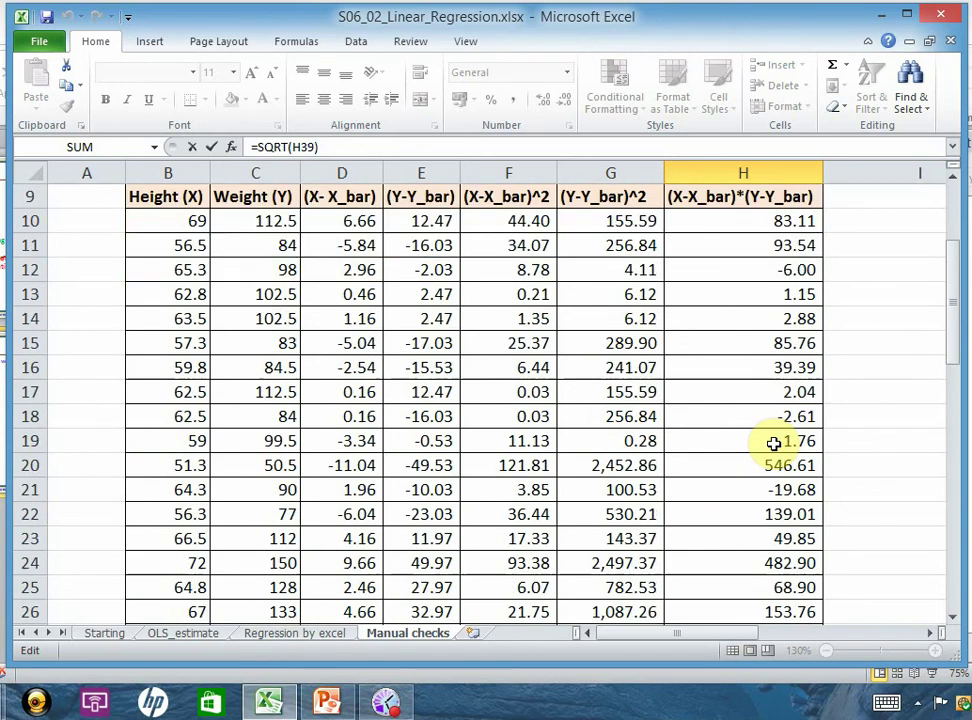
{"action": "scroll", "coordinate": [775, 443], "scroll_direction": "down", "scroll_amount": 3}
{"action": "scroll", "coordinate": [775, 443], "scroll_direction": "down", "scroll_amount": 3}
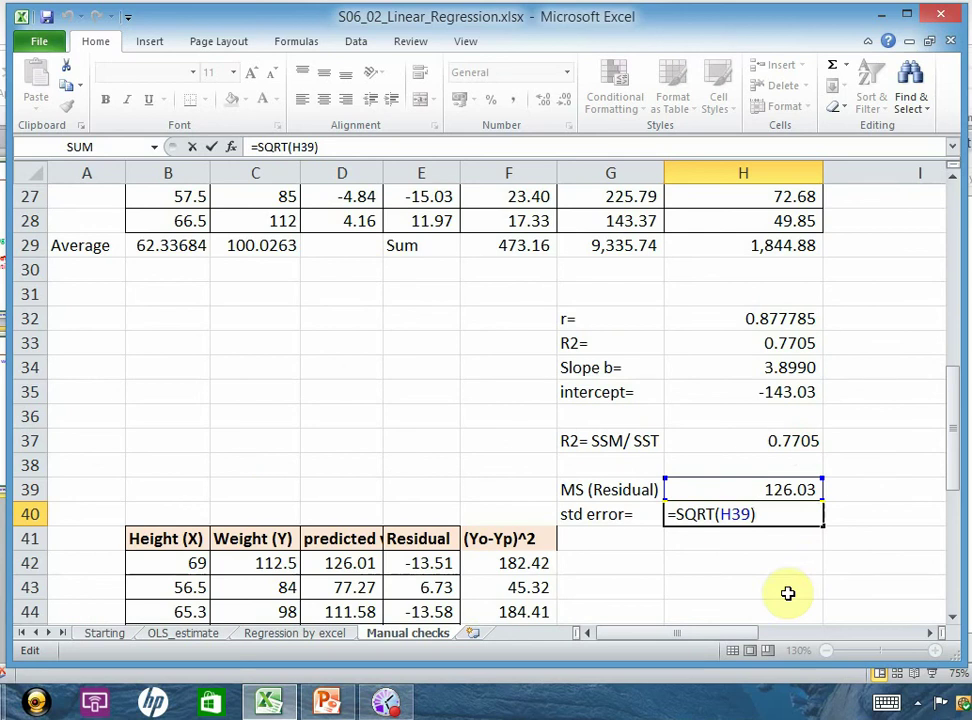
{"action": "key", "text": "Return"}
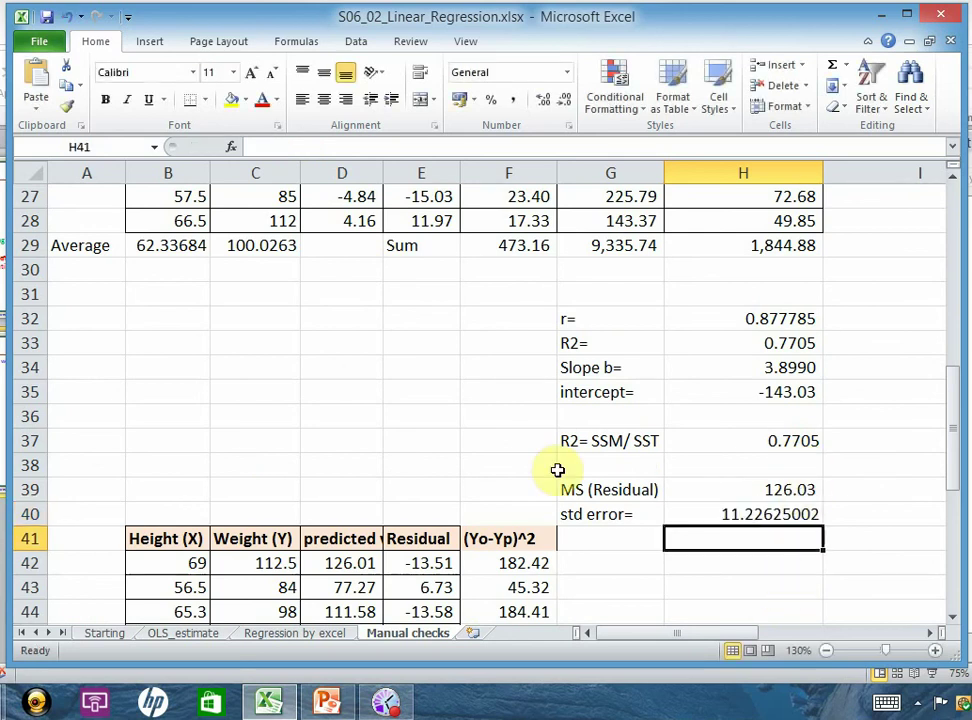
Compare the Standard Error in H7 with the Residual MS in J13 on the Regression by excel sheet.
{"action": "left_click", "coordinate": [314, 636]}
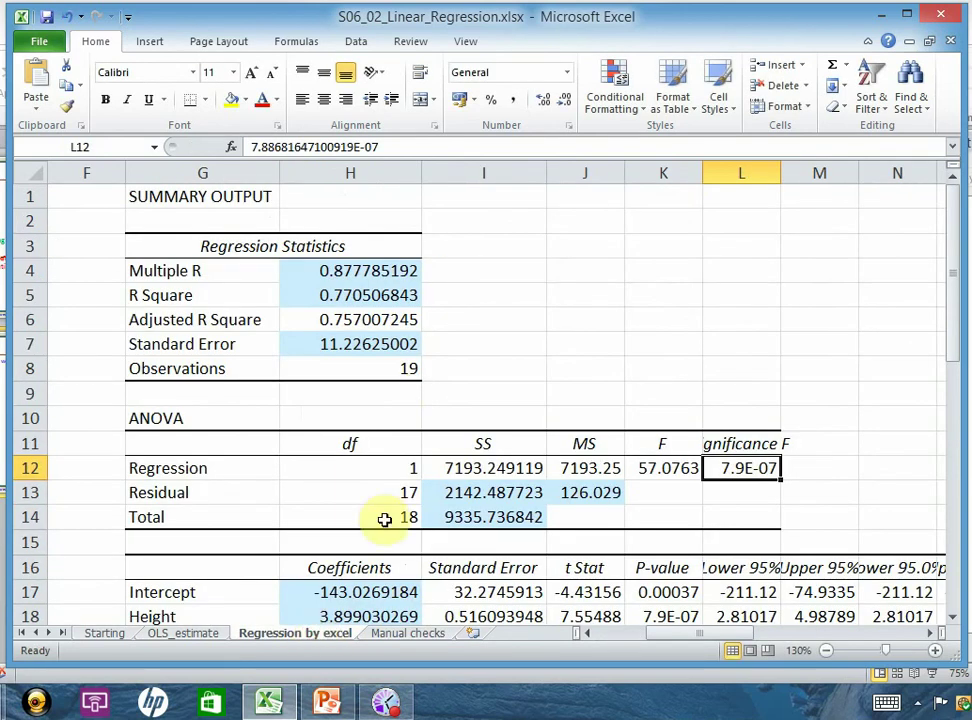
{"action": "left_click", "coordinate": [345, 345]}
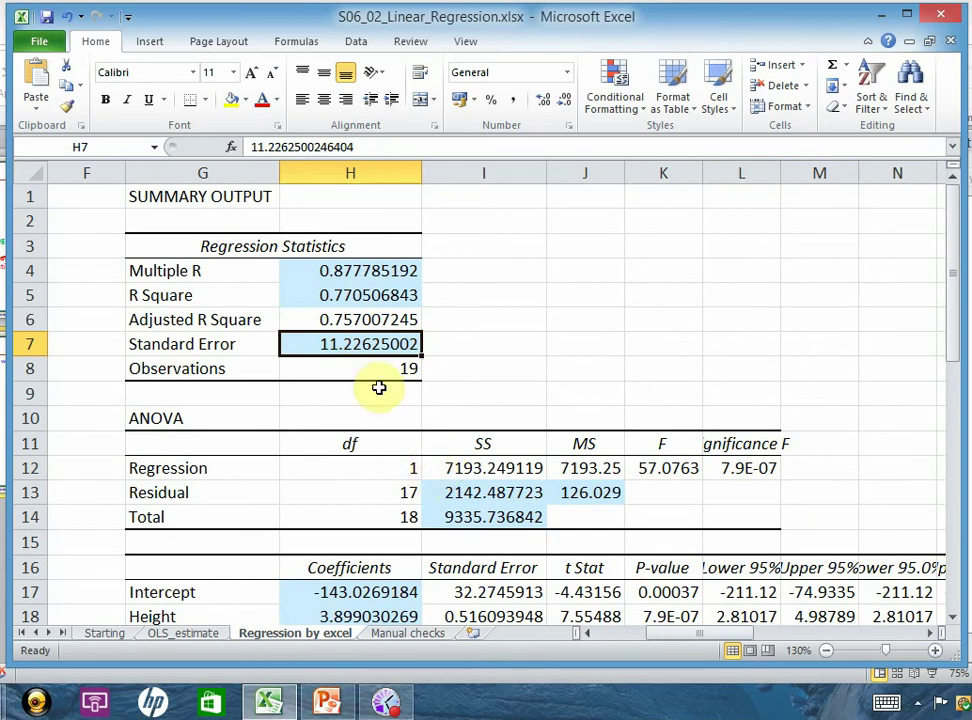
{"action": "left_click", "coordinate": [587, 495]}
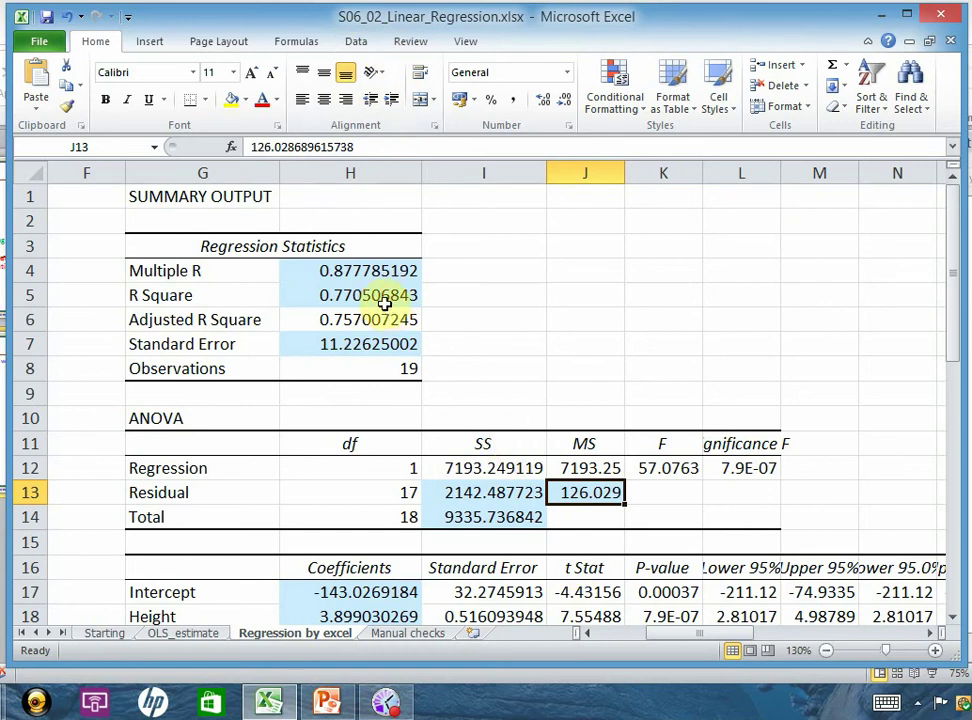
{"action": "scroll", "coordinate": [358, 447], "scroll_direction": "down", "scroll_amount": 3}
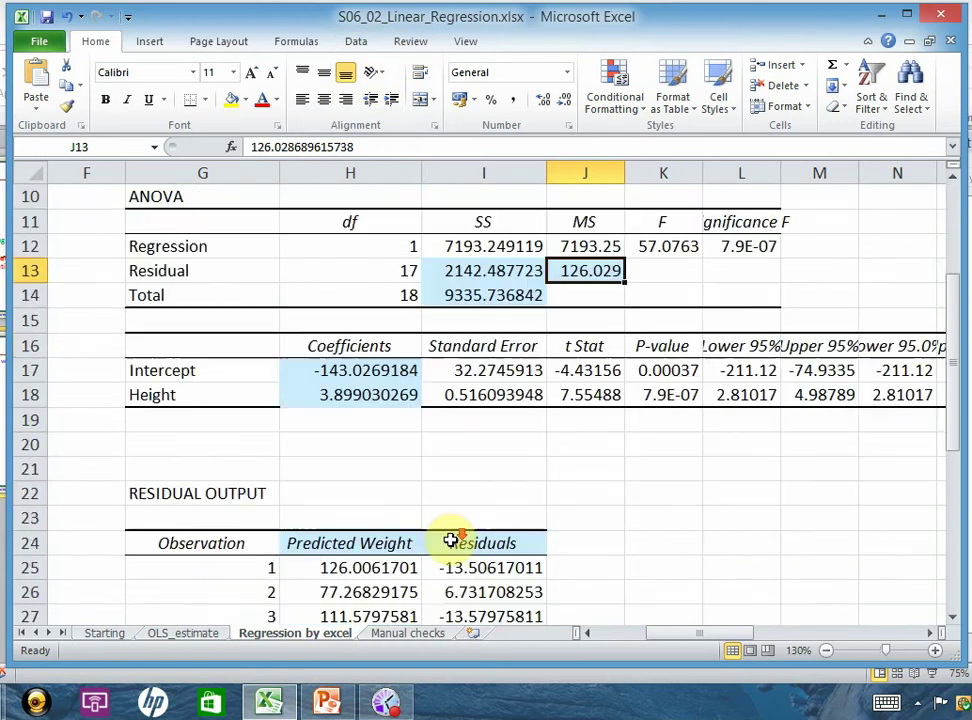
{"action": "scroll", "coordinate": [400, 518], "scroll_direction": "down", "scroll_amount": 1}
{"action": "scroll", "coordinate": [460, 463], "scroll_direction": "up", "scroll_amount": 4}
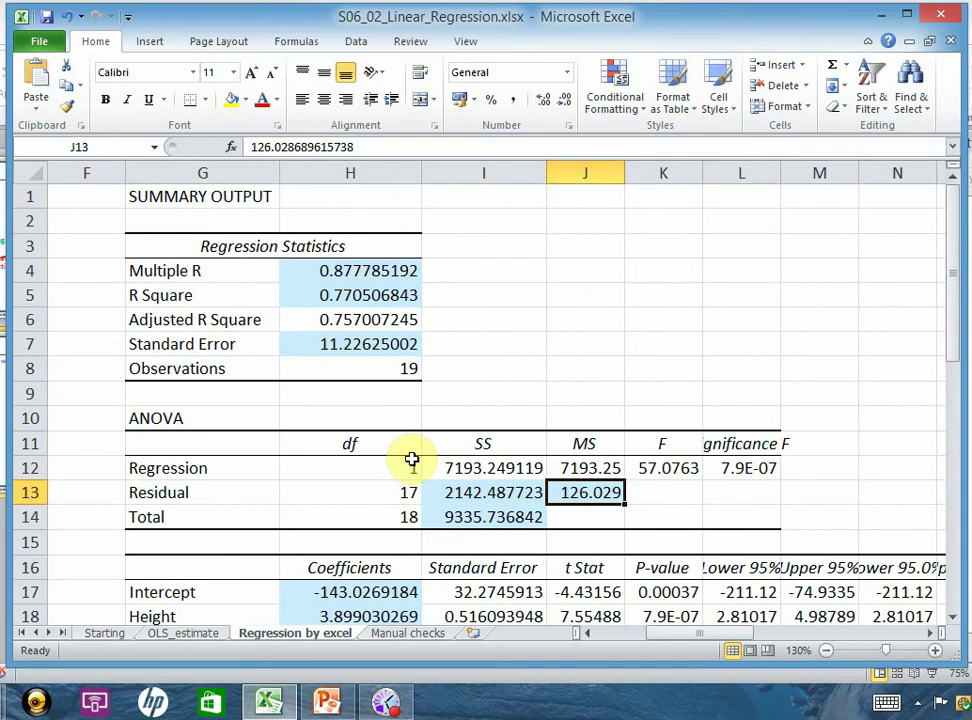
Glance over the Manual checks sheet, and review R Square in H5 and Multiple R in H4 on the Regression by excel sheet.
{"action": "left_click", "coordinate": [408, 633]}
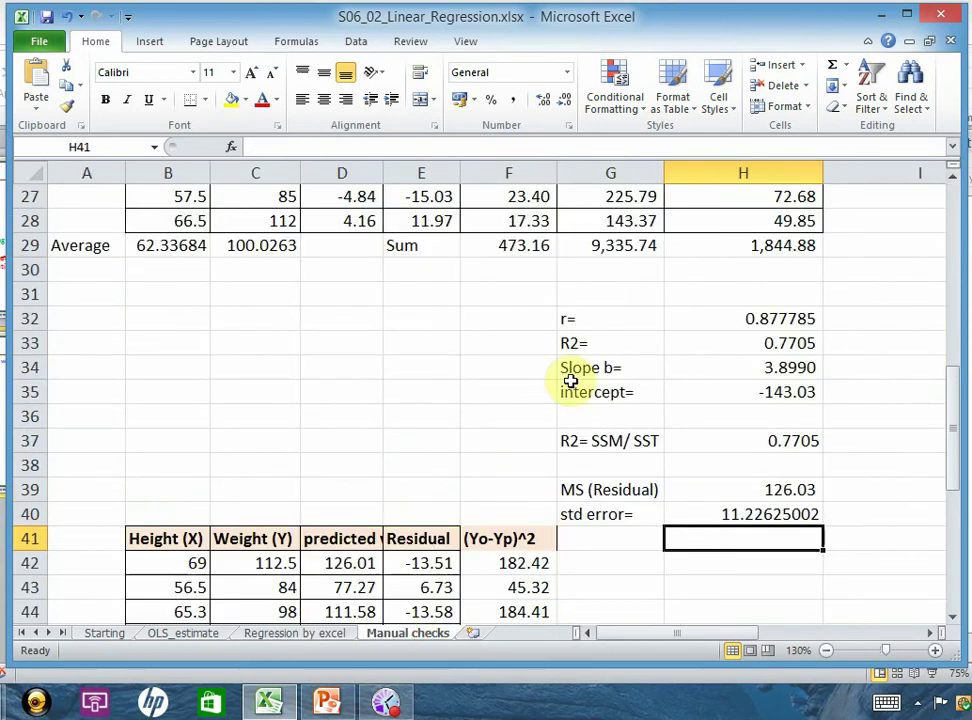
{"action": "scroll", "coordinate": [471, 452], "scroll_direction": "up", "scroll_amount": 3}
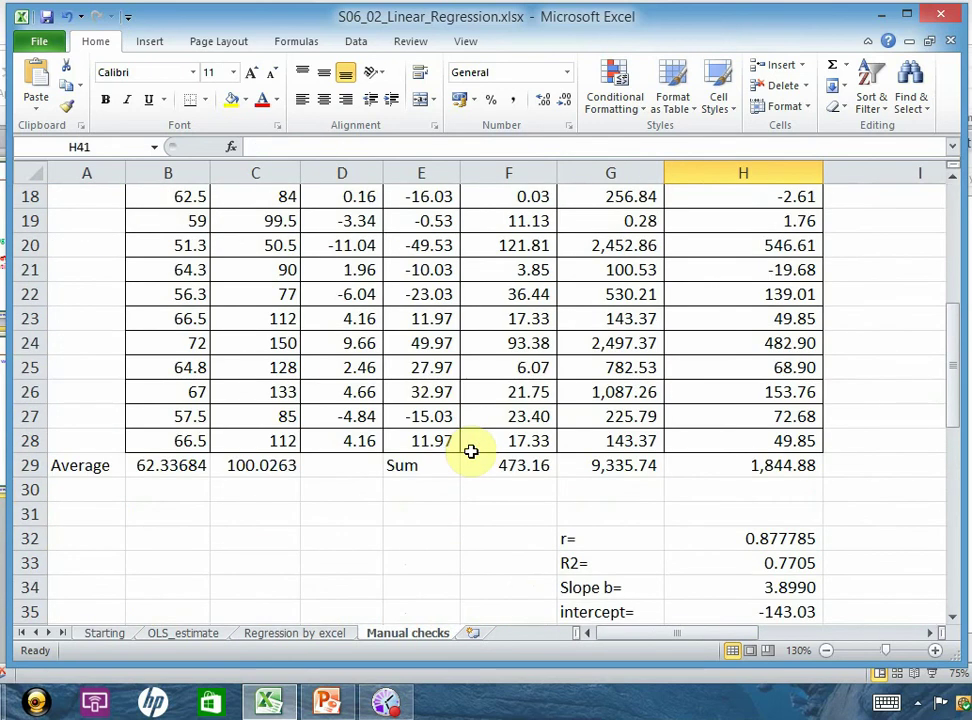
{"action": "left_click", "coordinate": [331, 636]}
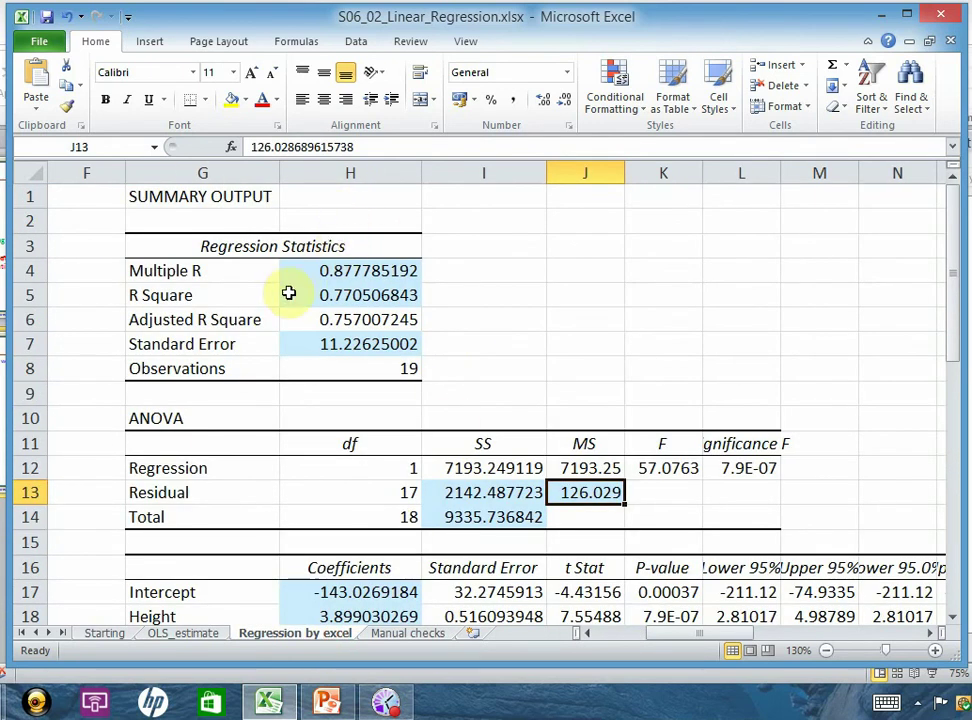
{"action": "left_click", "coordinate": [327, 297]}
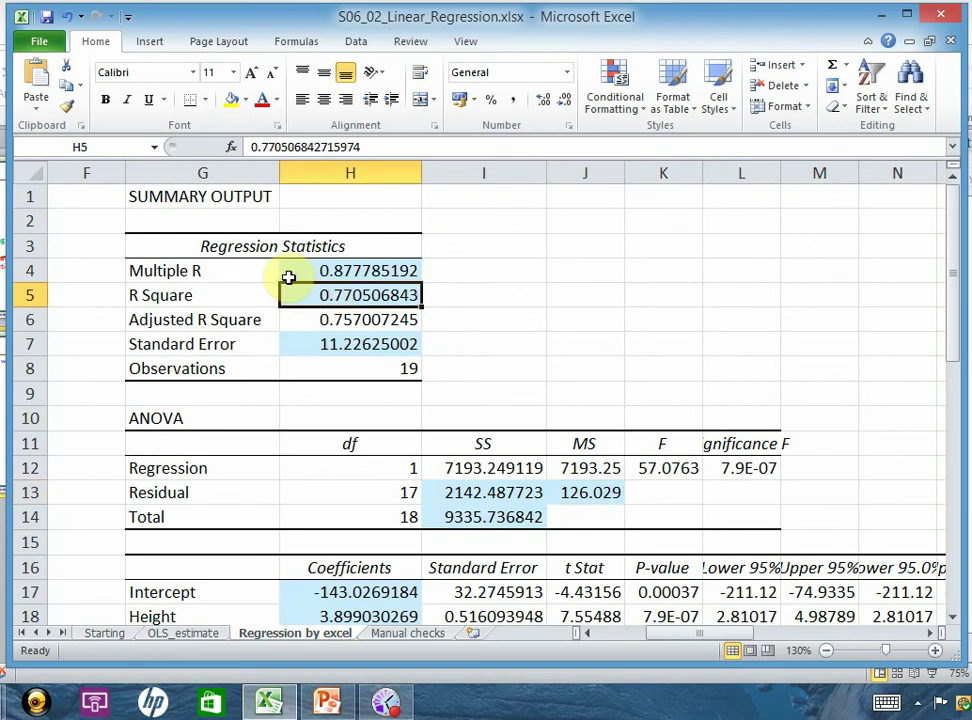
{"action": "left_click", "coordinate": [365, 271]}
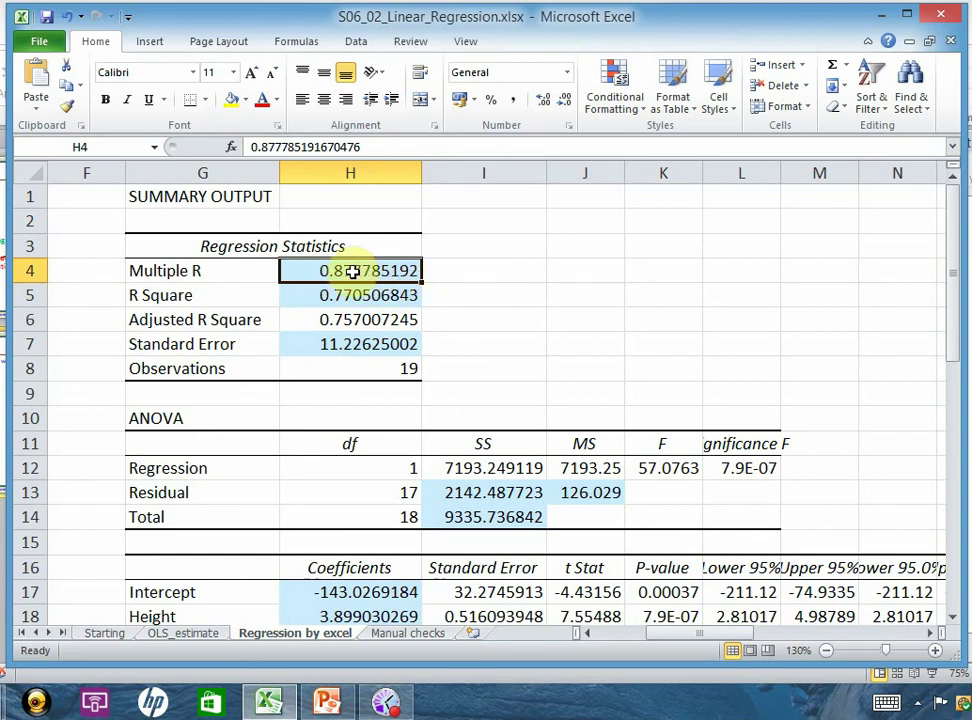
{"action": "scroll", "coordinate": [497, 360], "scroll_direction": "down", "scroll_amount": 2}
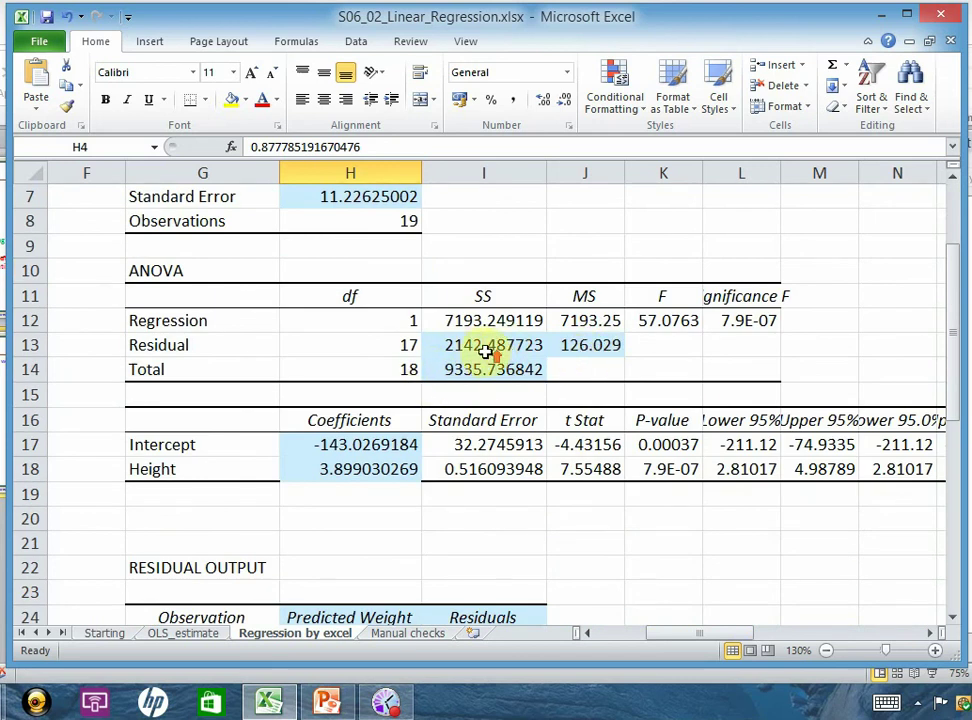
{"action": "scroll", "coordinate": [487, 350], "scroll_direction": "up", "scroll_amount": 2}
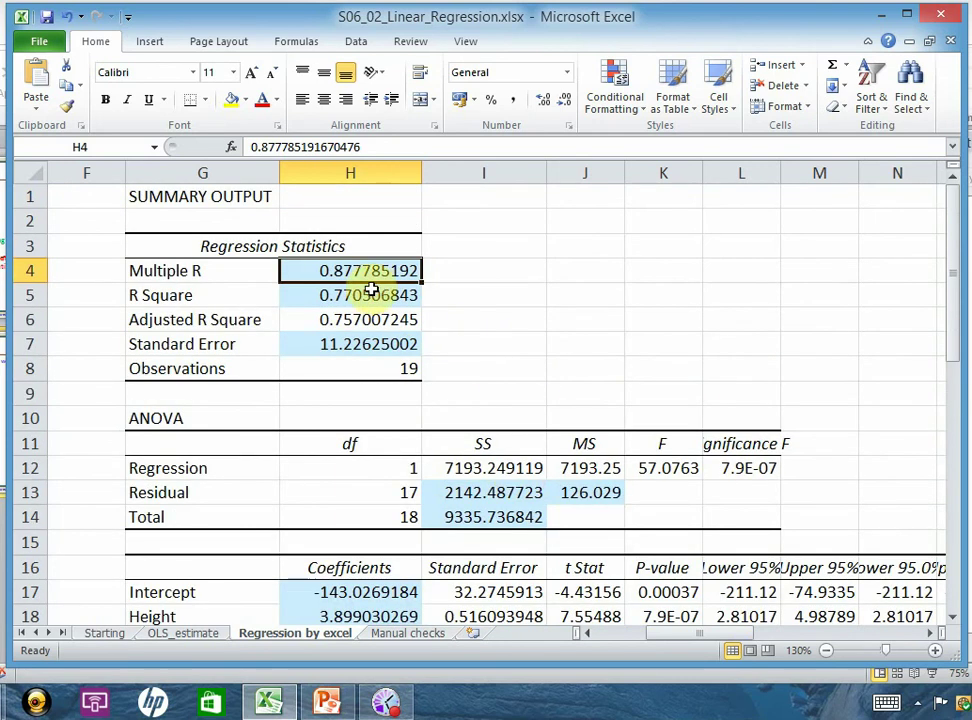
Relate the Residual and Total SS in I13 and I14 to R Square in H5.
{"action": "left_click", "coordinate": [493, 493]}
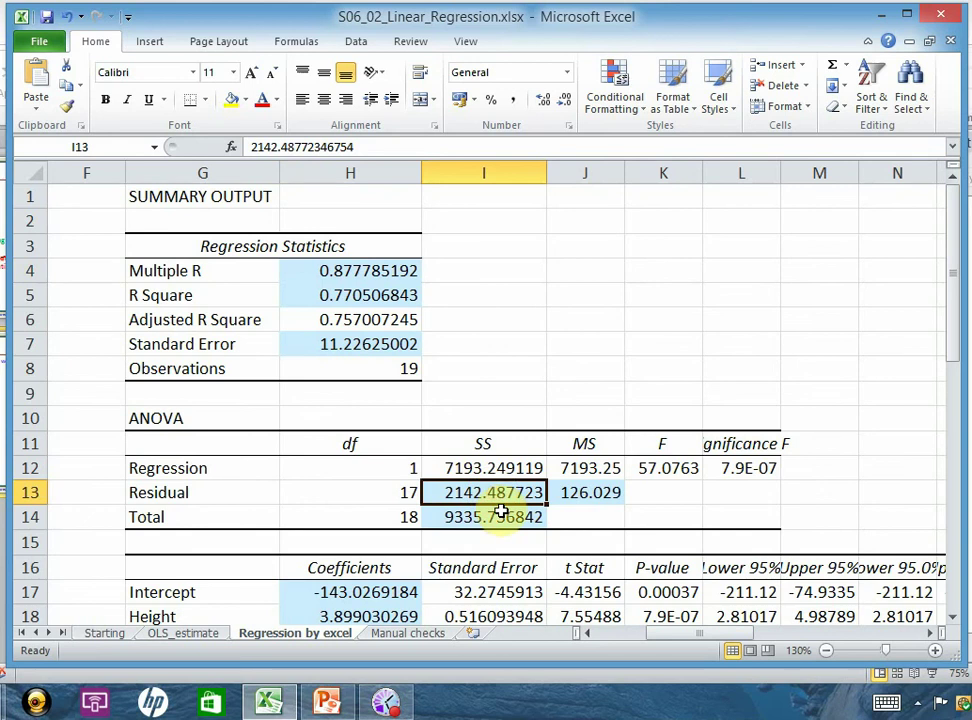
{"action": "left_click", "coordinate": [505, 516]}
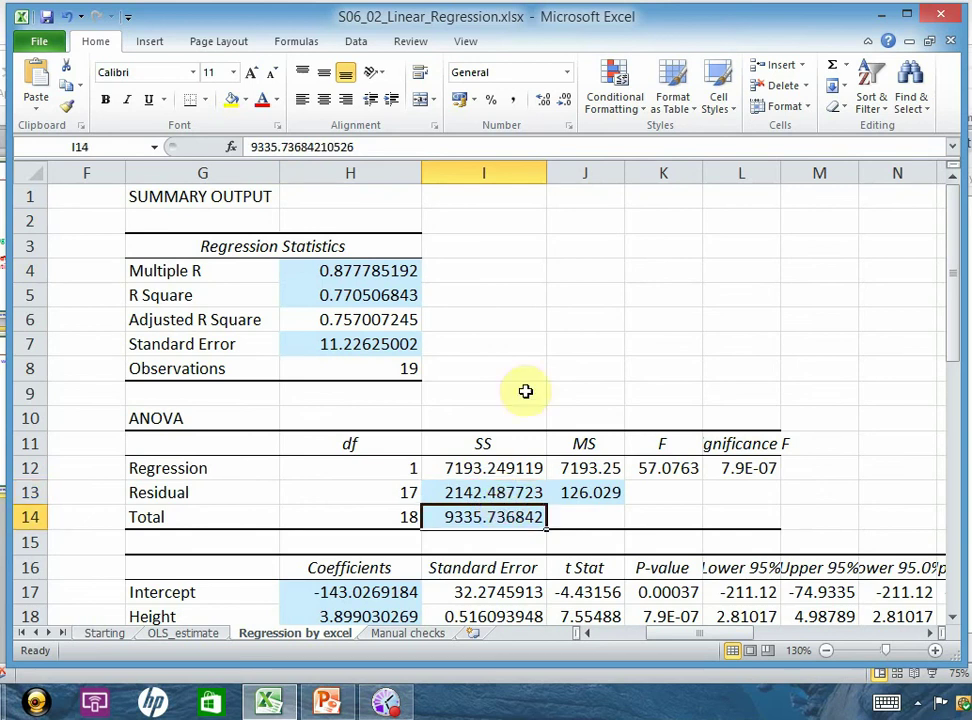
{"action": "left_click", "coordinate": [366, 298]}
Review the Regression and Residual MS in J12 and J13 together with the F statistic in K12.
{"action": "scroll", "coordinate": [484, 388], "scroll_direction": "down", "scroll_amount": 1}
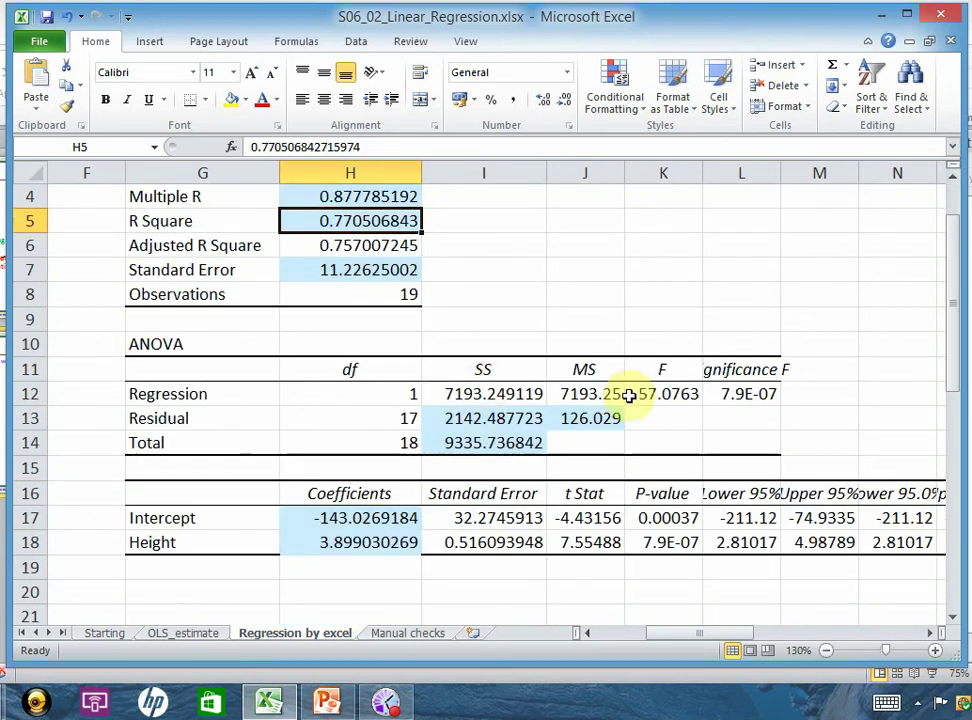
{"action": "left_click", "coordinate": [582, 394]}
{"action": "left_click", "coordinate": [593, 418]}
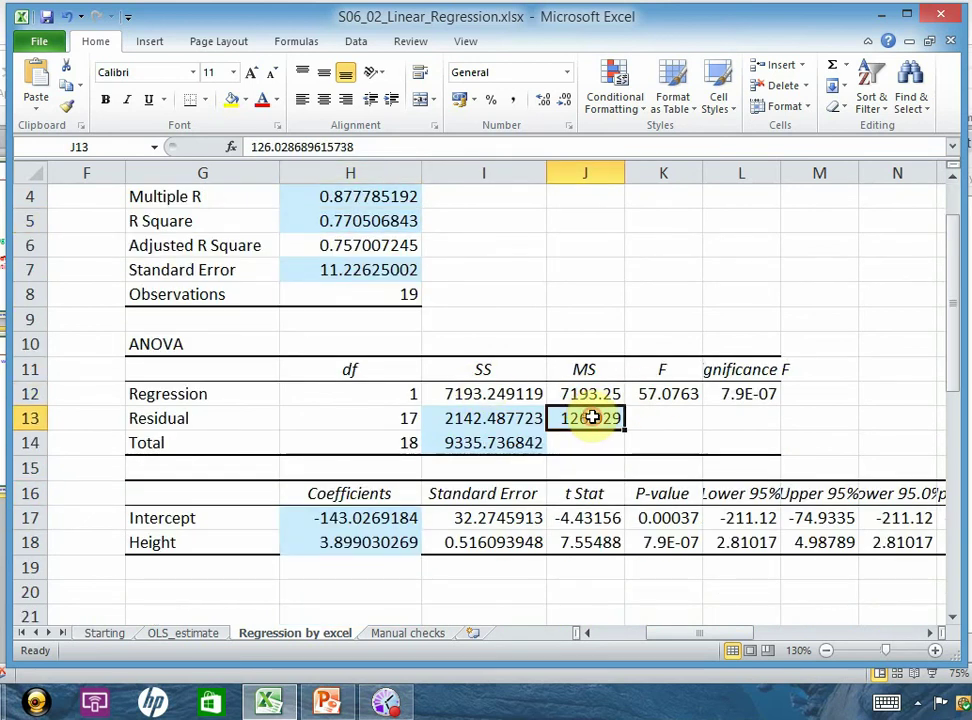
{"action": "left_click", "coordinate": [660, 394]}
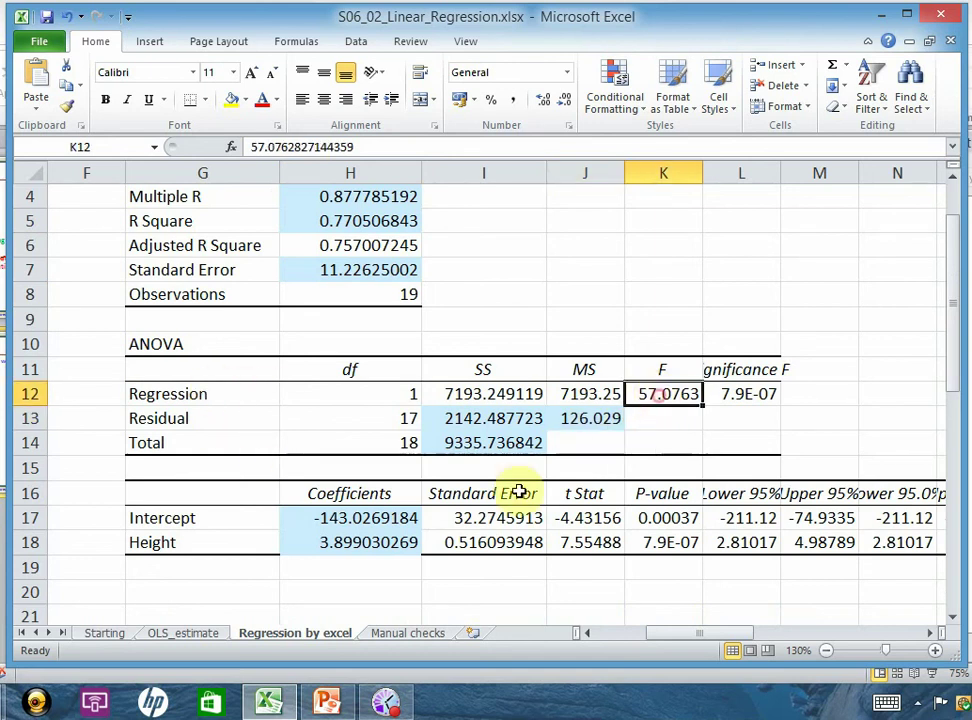
Review the Intercept and Height coefficients in H17 and H18 and the Residuals column under RESIDUAL OUTPUT.
{"action": "left_click", "coordinate": [350, 518]}
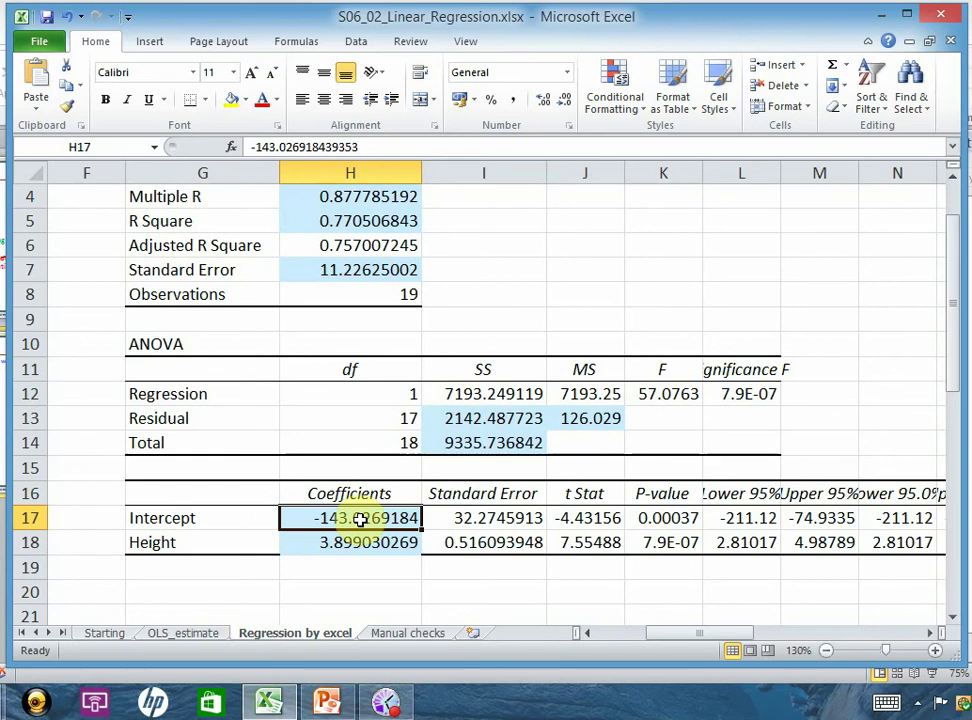
{"action": "left_click", "coordinate": [362, 543]}
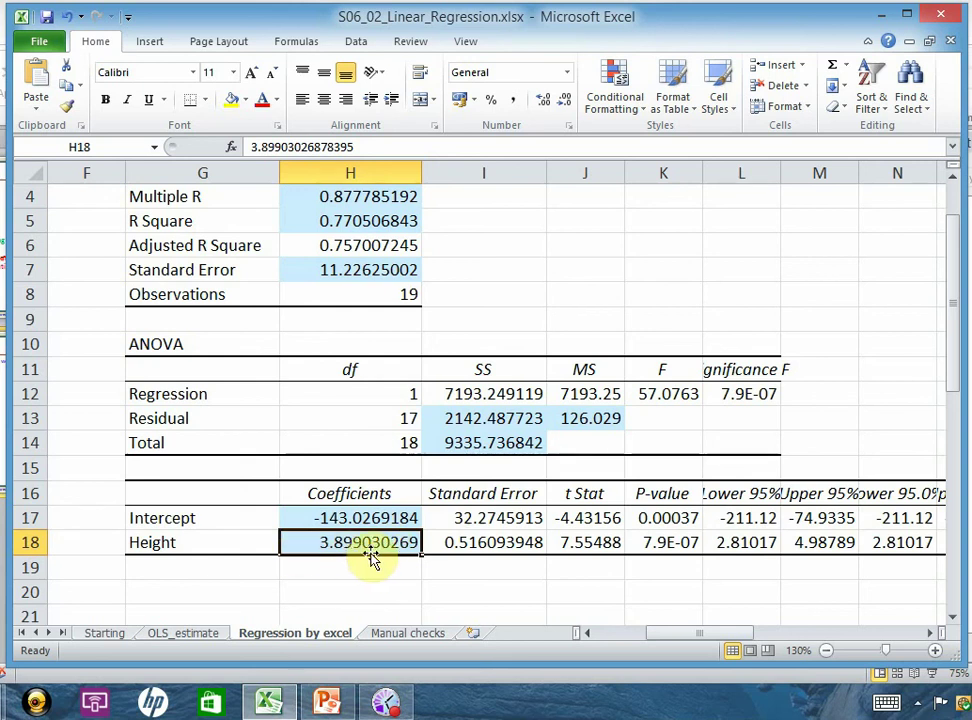
{"action": "scroll", "coordinate": [372, 557], "scroll_direction": "down", "scroll_amount": 3}
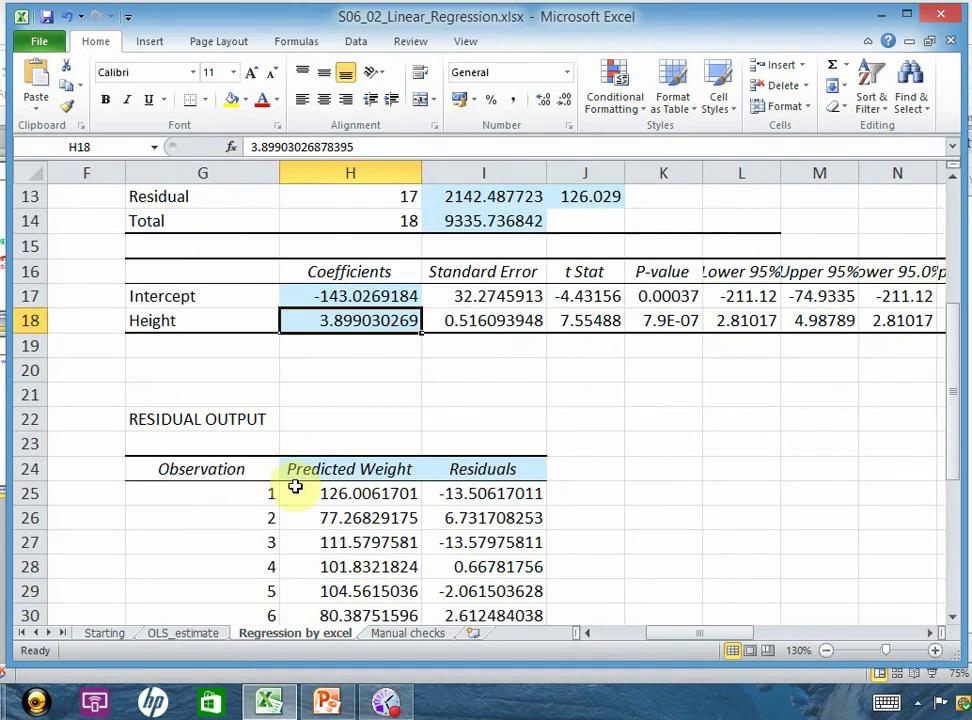
{"action": "left_click", "coordinate": [512, 468]}
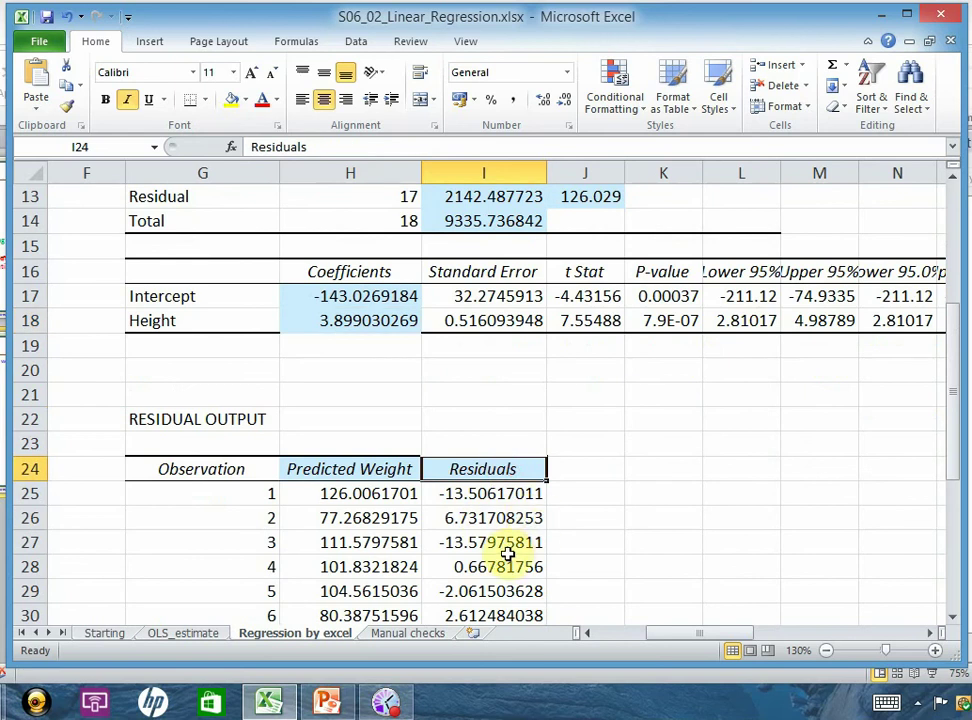
{"action": "scroll", "coordinate": [503, 553], "scroll_direction": "up", "scroll_amount": 3}
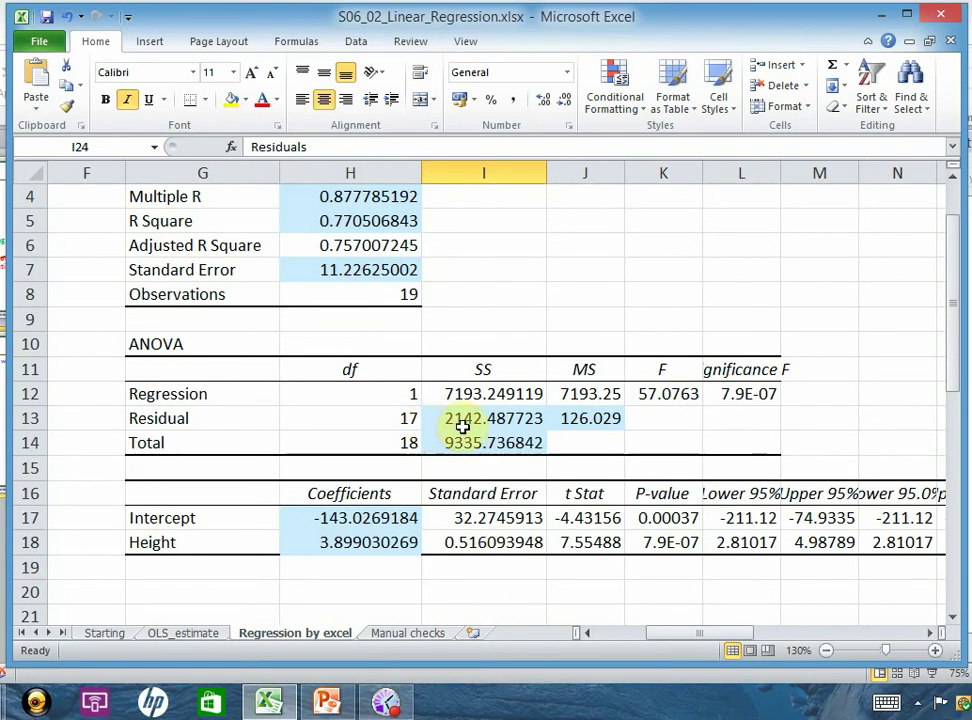